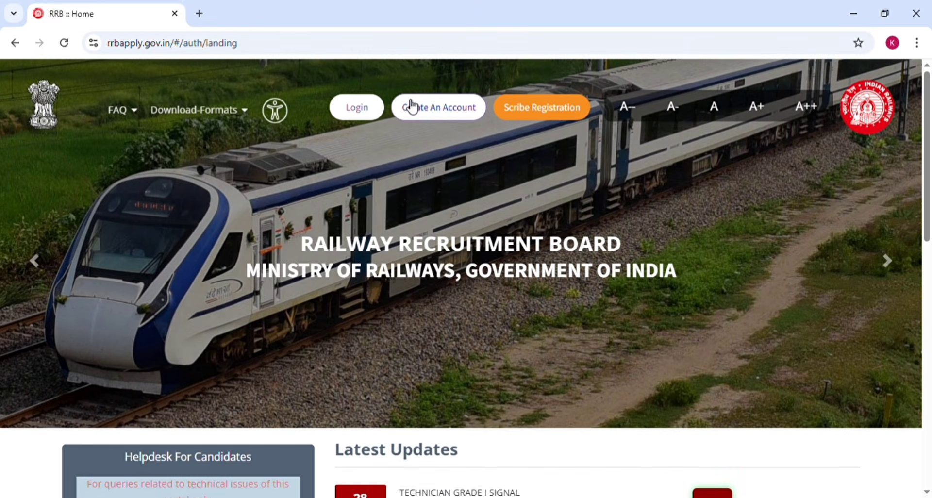
Open the account registration form on the Railway Recruitment Board site and acknowledge the note for existing candidates
left_click(443, 113)
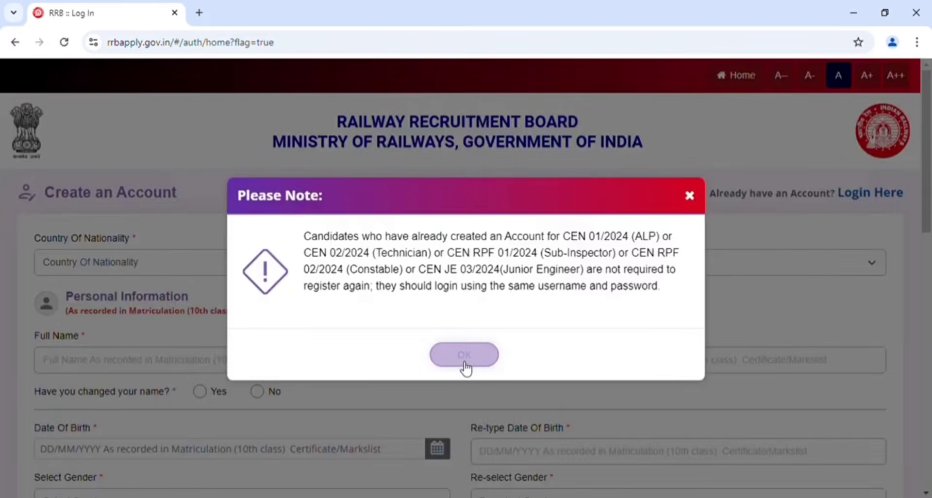
left_click(463, 359)
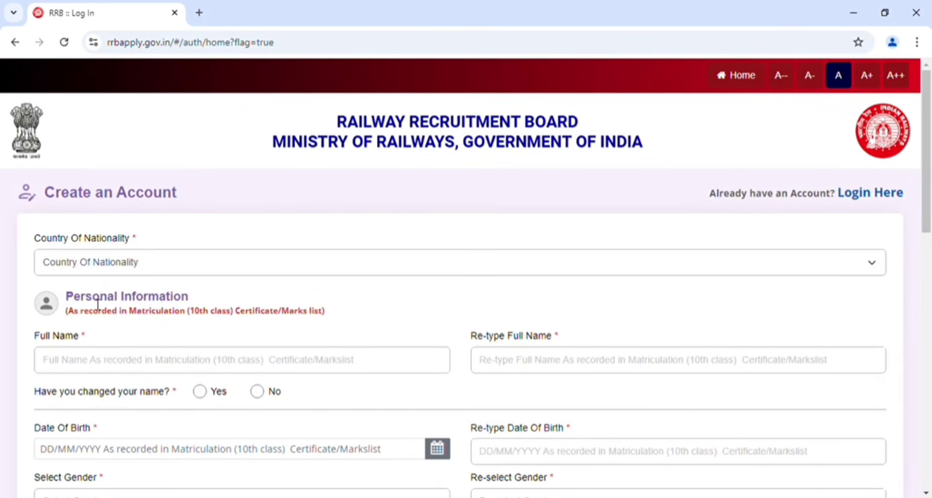
Set the country of nationality to India and answer No to having changed the name
left_click(95, 271)
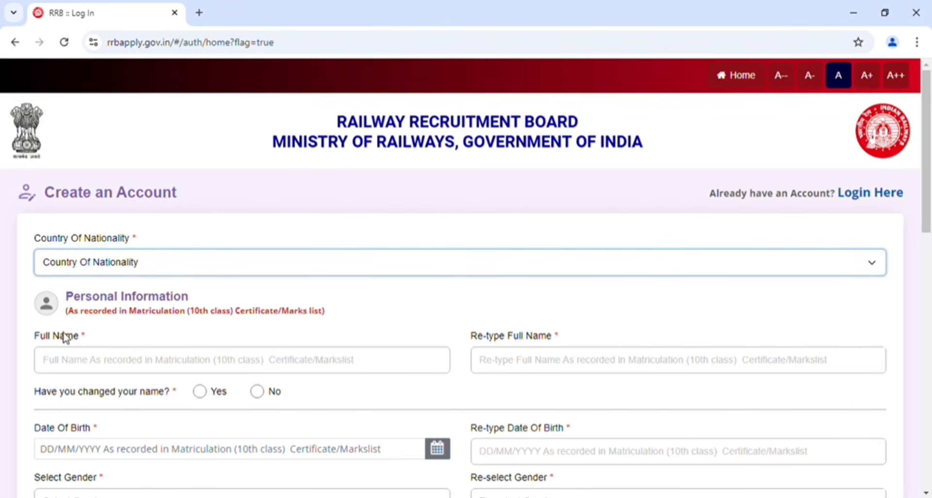
left_click(57, 297)
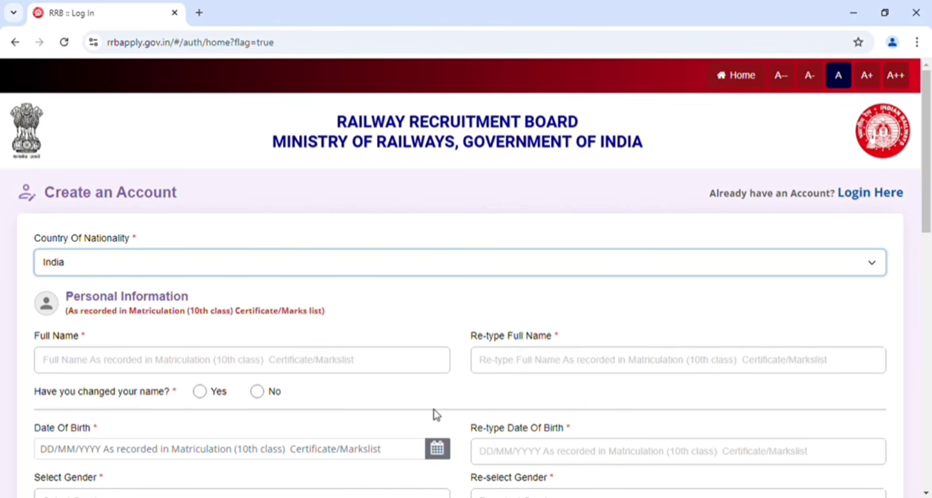
left_click(257, 392)
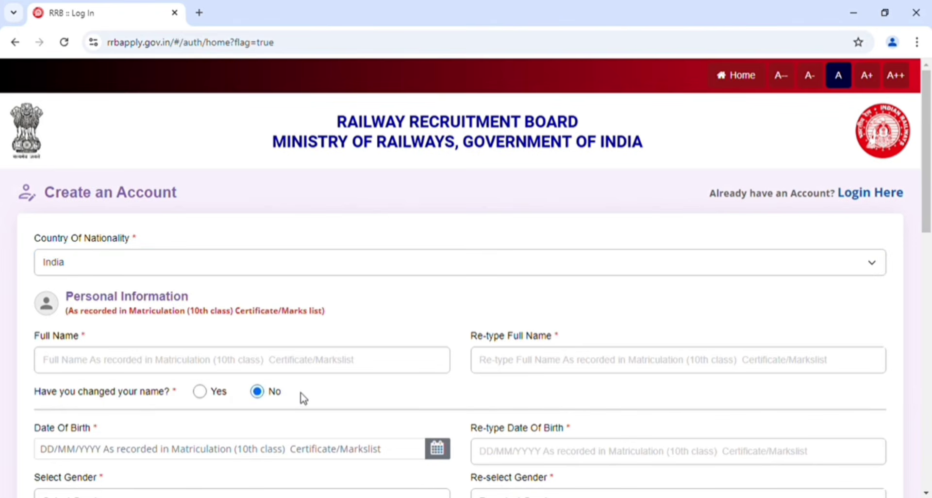
Set the gender to Male in both the gender field and its re-selection field
scroll(304, 398, "down", 1)
scroll(304, 398, "down", 3)
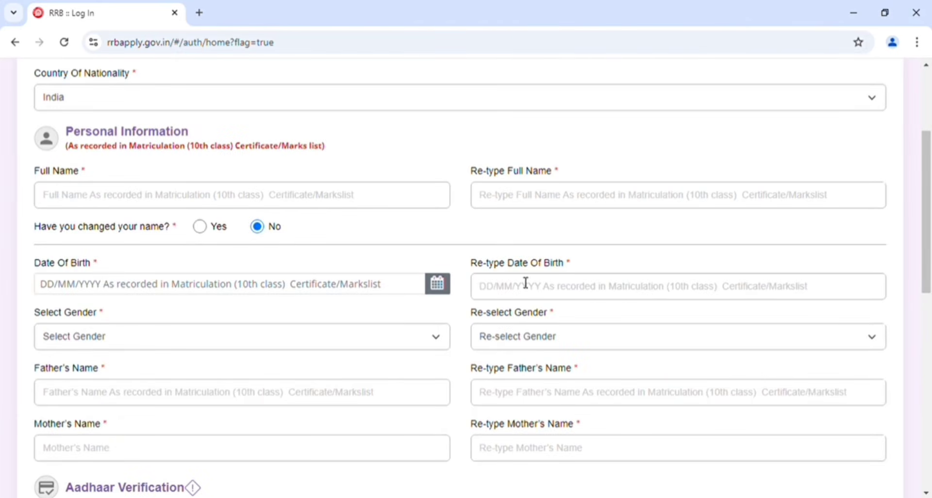
left_click(568, 300)
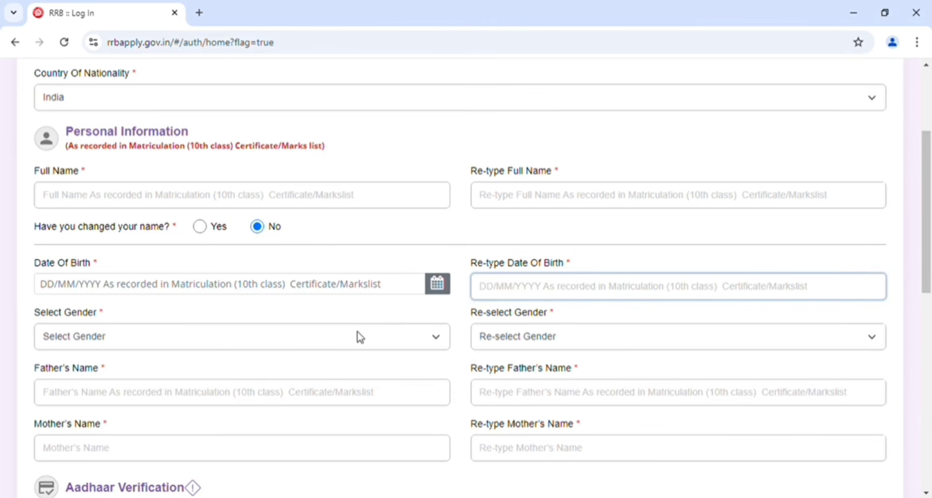
left_click(198, 348)
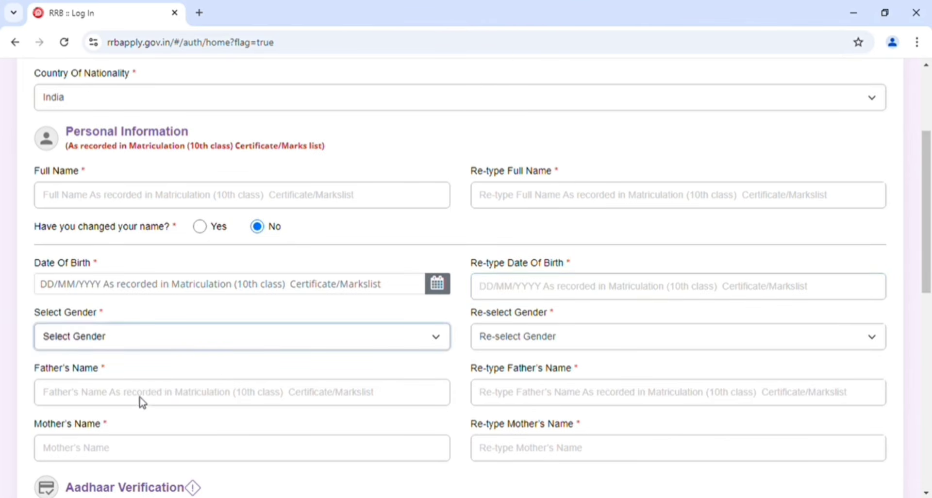
key("m")
left_click(578, 345)
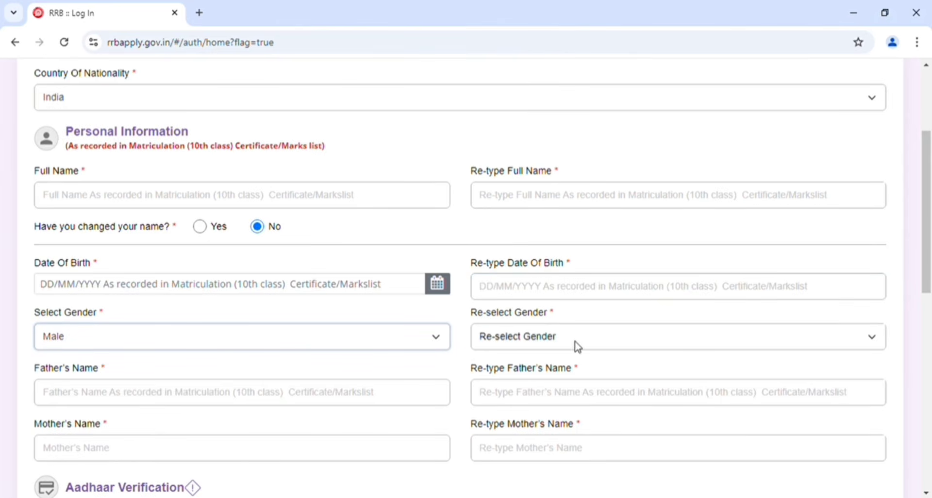
key("m")
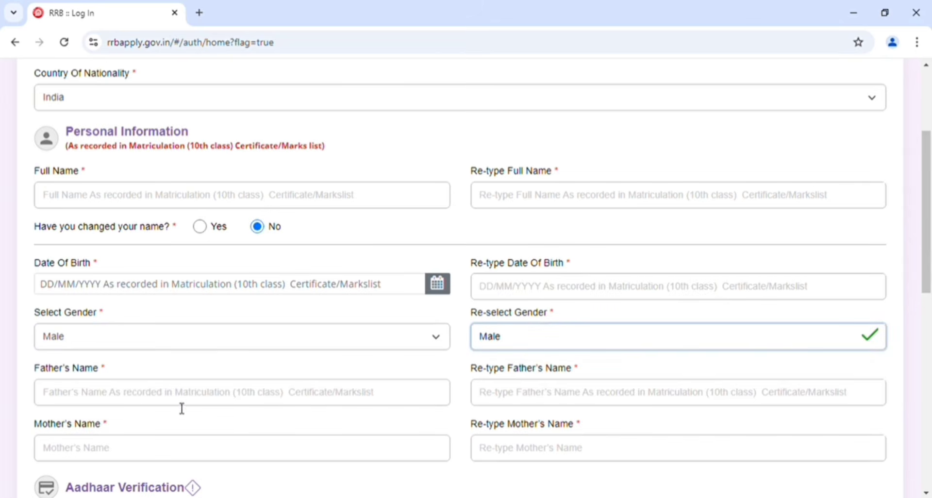
Examine the father's and mother's name fields, the Aadhaar verification section and the contact details section
left_click(181, 394)
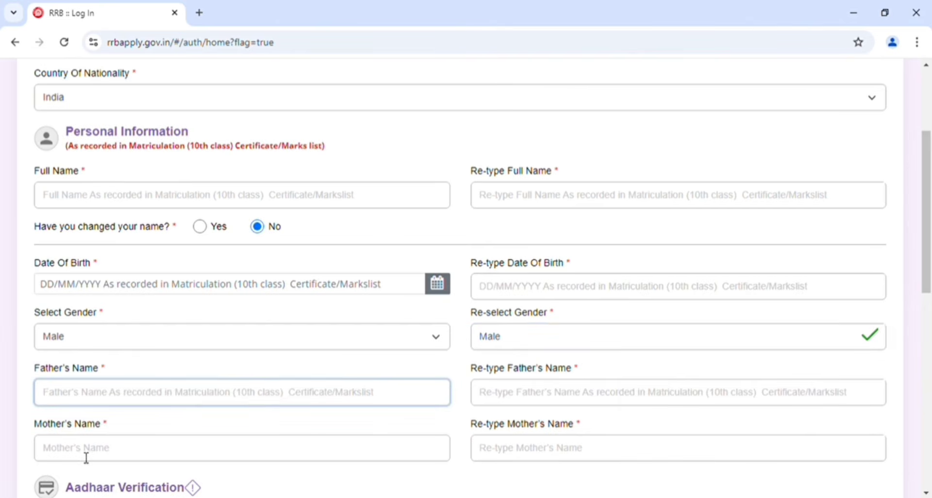
left_click(543, 449)
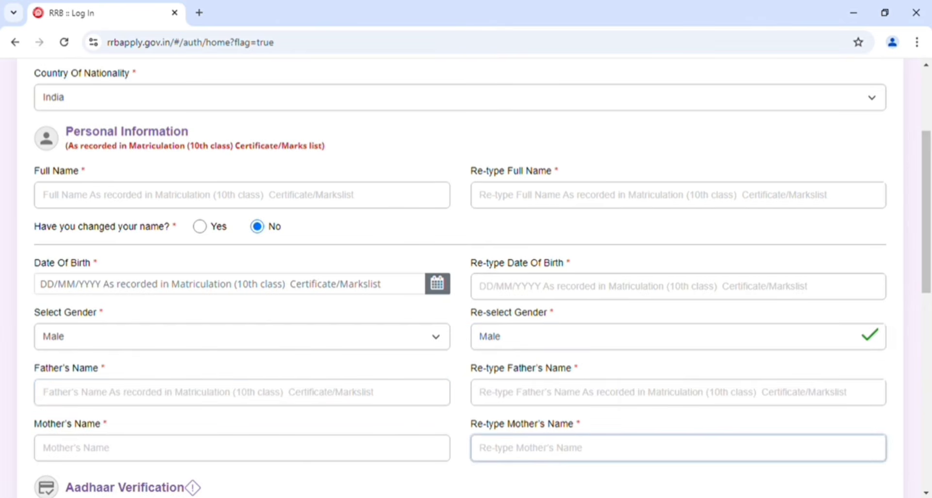
left_click(476, 485)
scroll(475, 485, "down", 1)
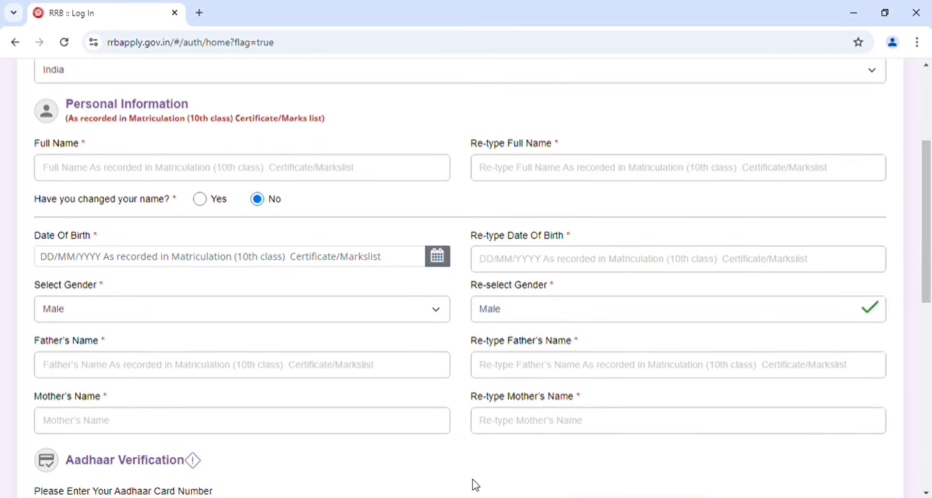
scroll(476, 486, "down", 5)
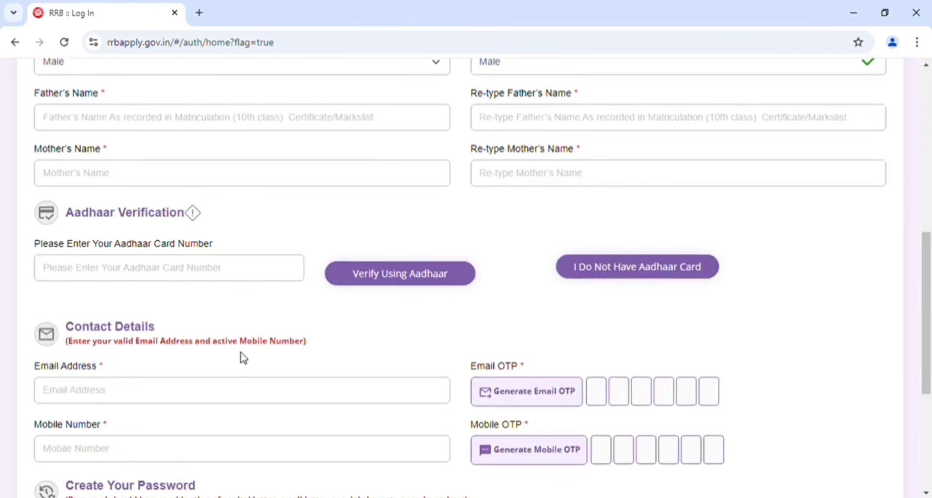
scroll(242, 356, "up", 5)
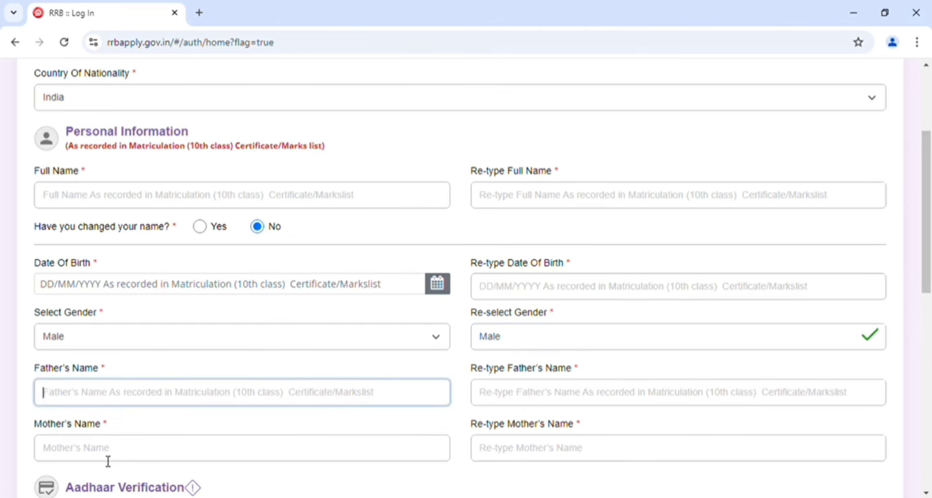
left_click(543, 451)
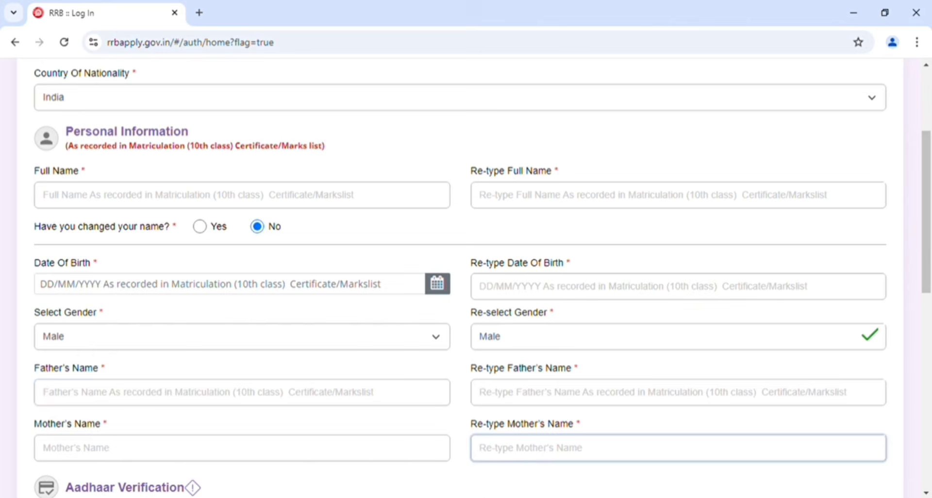
left_click(476, 485)
scroll(476, 486, "down", 1)
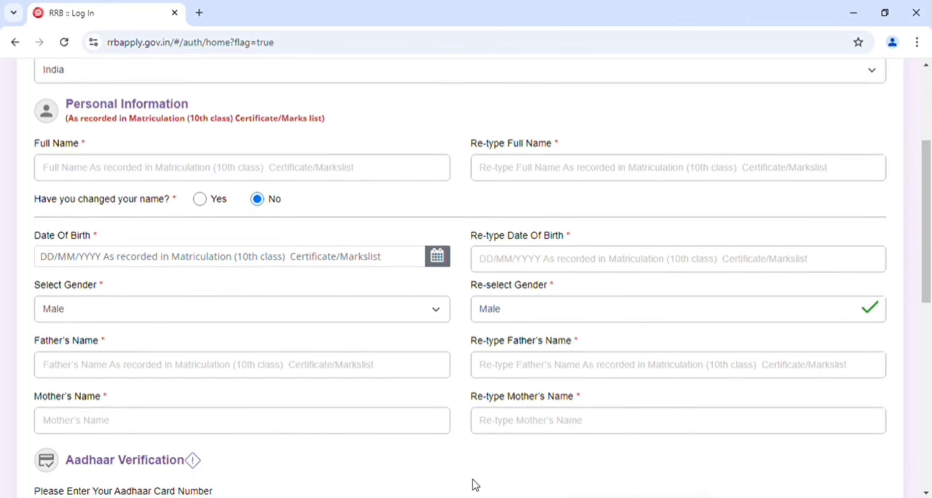
scroll(476, 486, "down", 9)
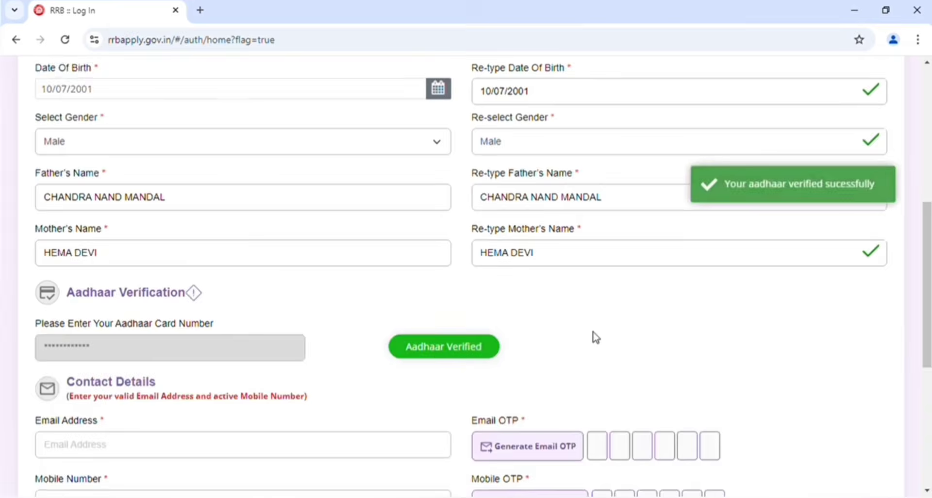
scroll(596, 338, "down", 7)
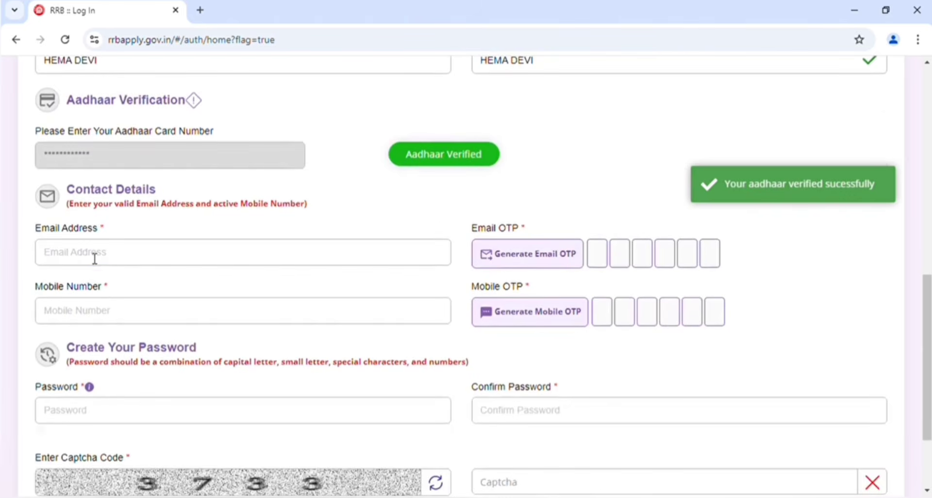
Go through the email address, email OTP and mobile number fields and the option for candidates without an Aadhaar card
left_click(94, 259)
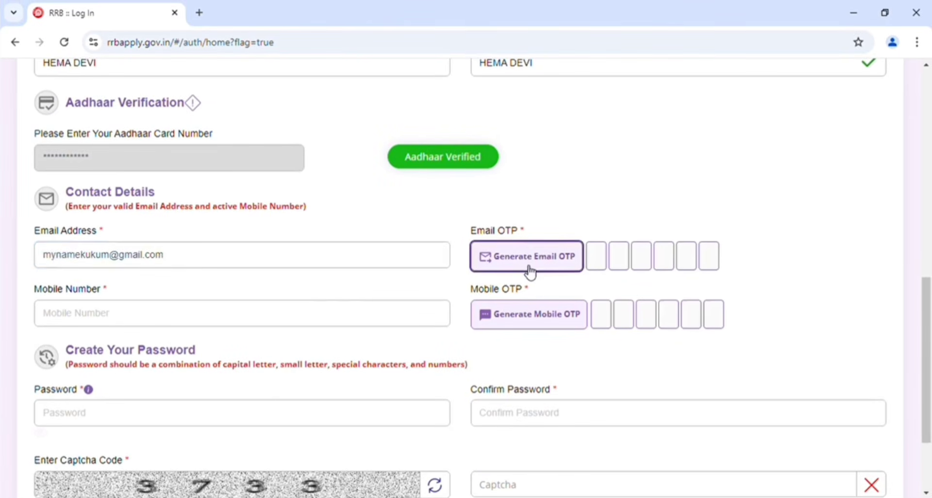
left_click(530, 262)
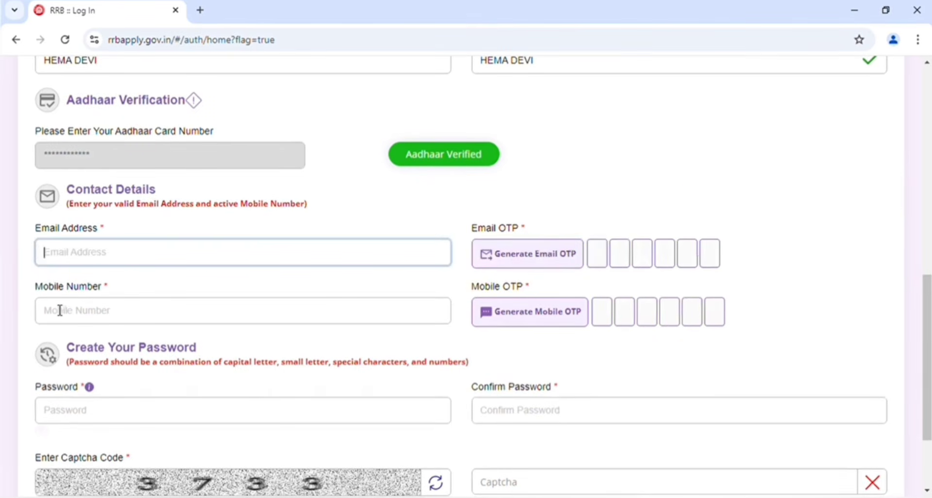
left_click(61, 313)
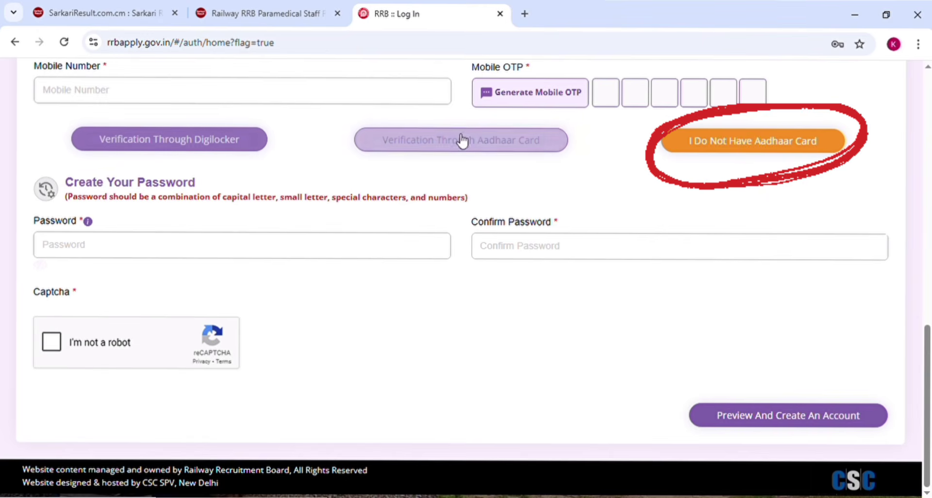
left_click(744, 144)
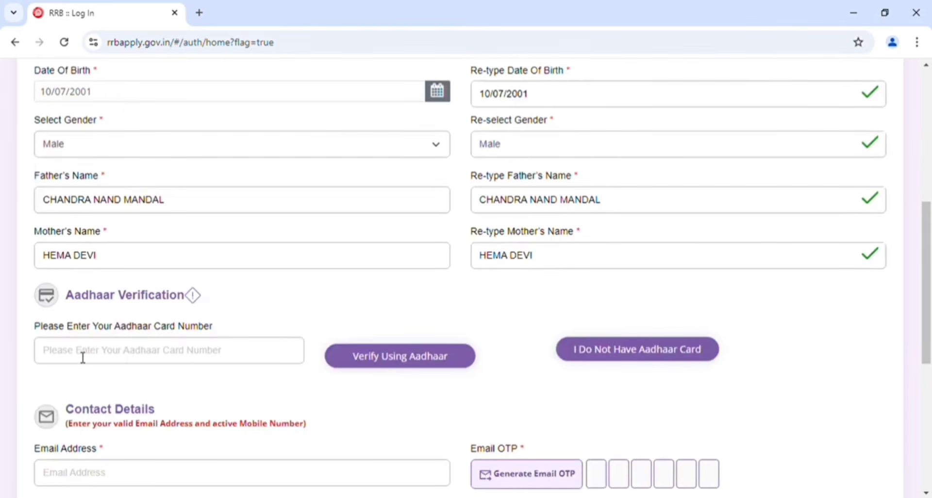
Enter the Aadhaar card number and start the verification using Aadhaar
left_click(101, 361)
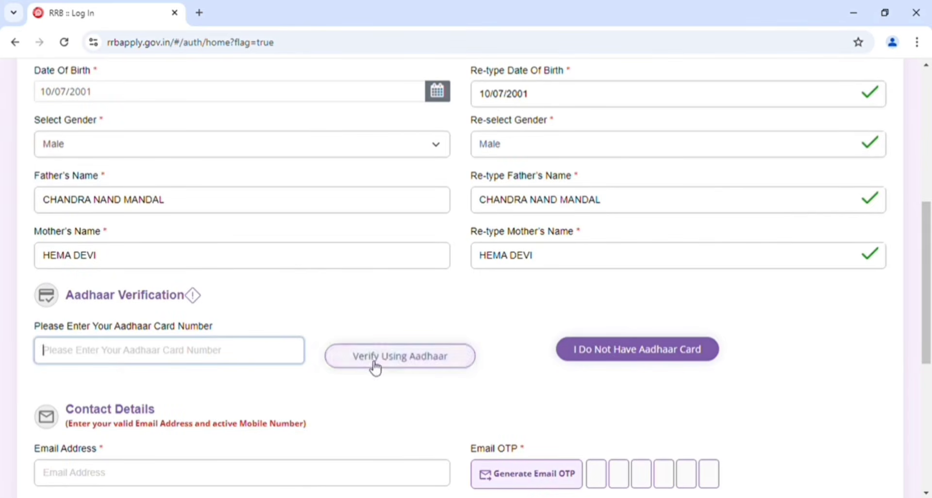
key("ctrl+v")
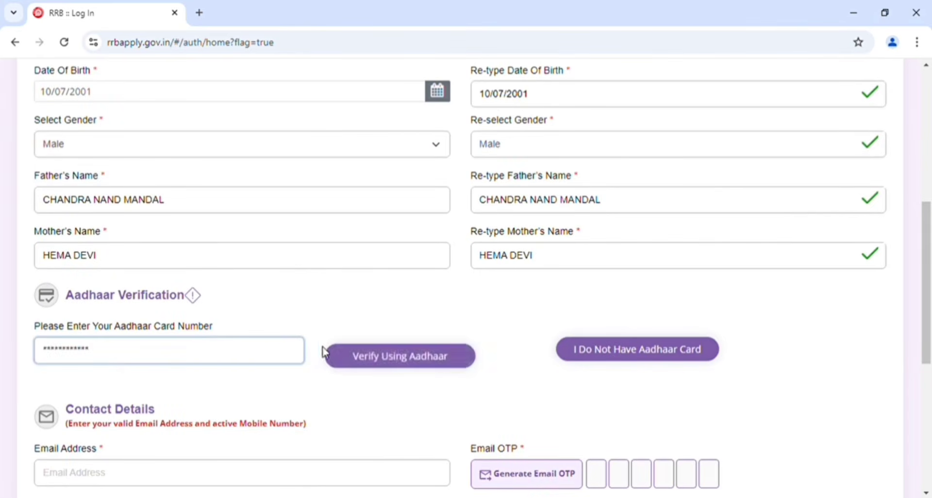
left_click(374, 354)
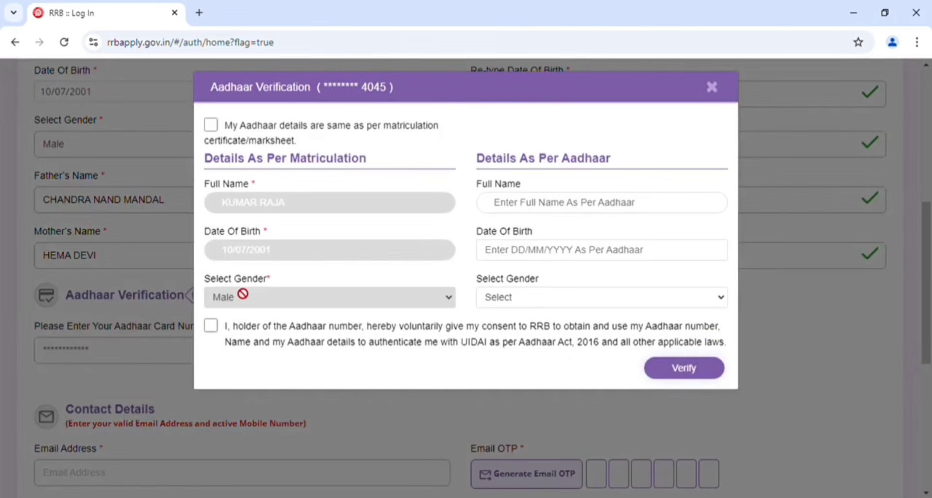
Mark the Aadhaar details as the same as the matriculation certificate, give consent for authentication and submit the verification
left_click(611, 203)
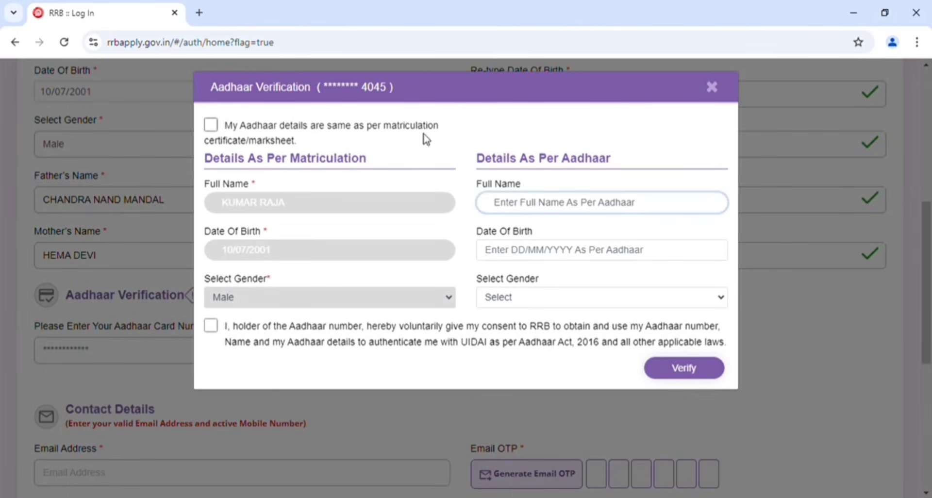
left_click(211, 125)
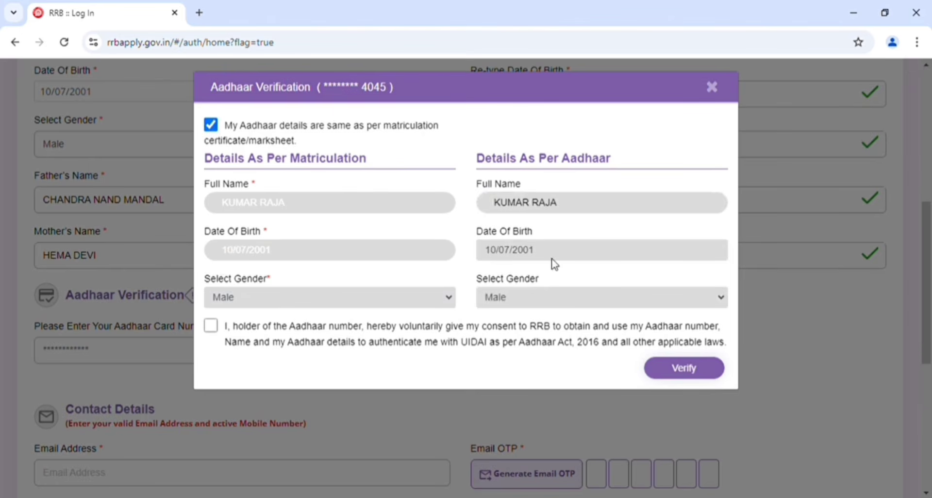
left_click(211, 325)
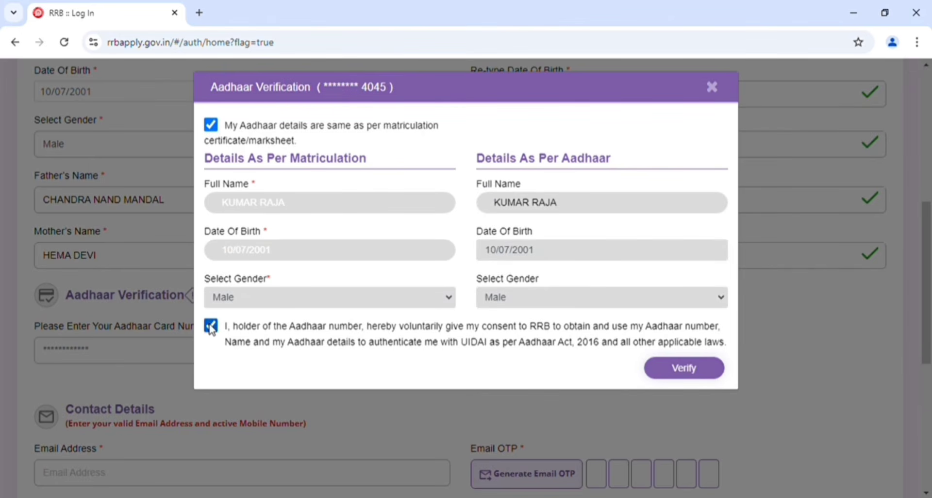
left_click(699, 369)
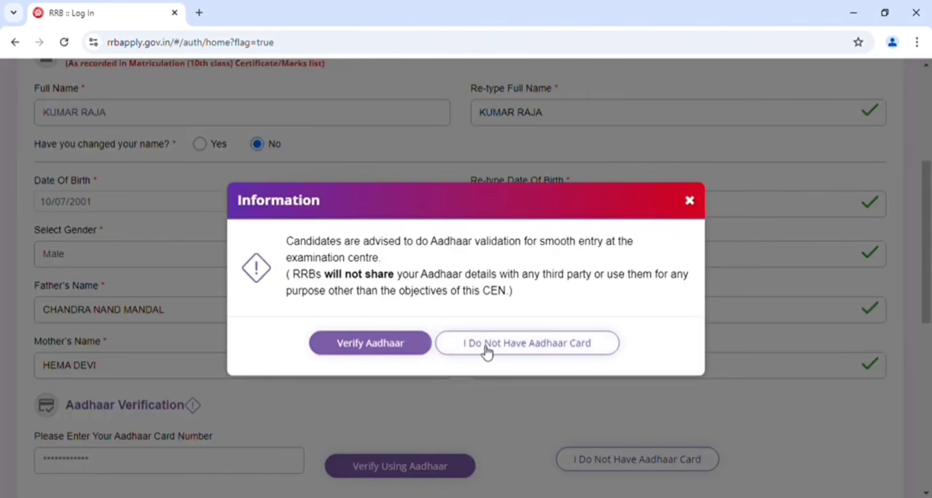
Declare having no Aadhaar card and select Driving license as the valid proof of ID
left_click(553, 350)
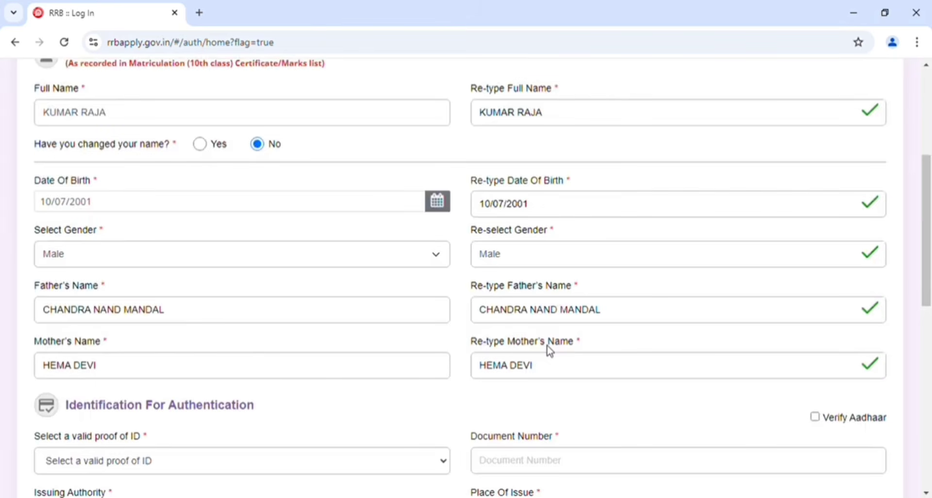
scroll(436, 408, "down", 2)
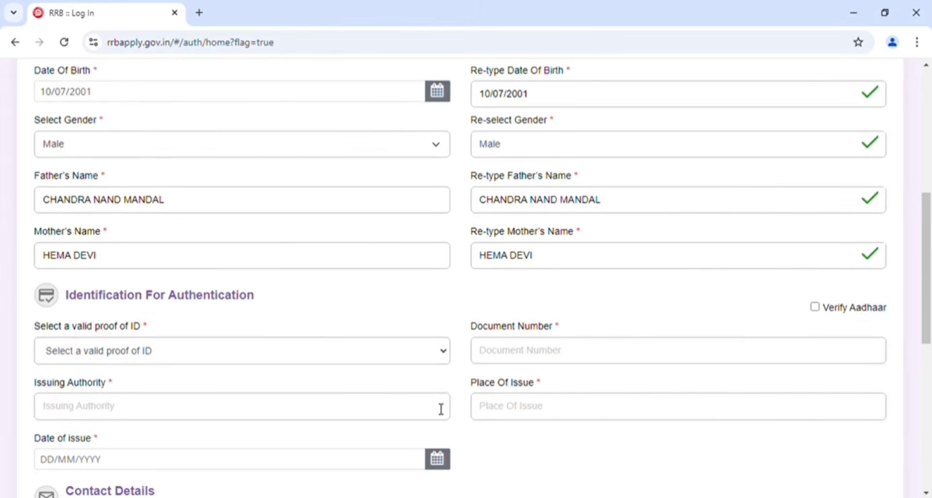
left_click(116, 356)
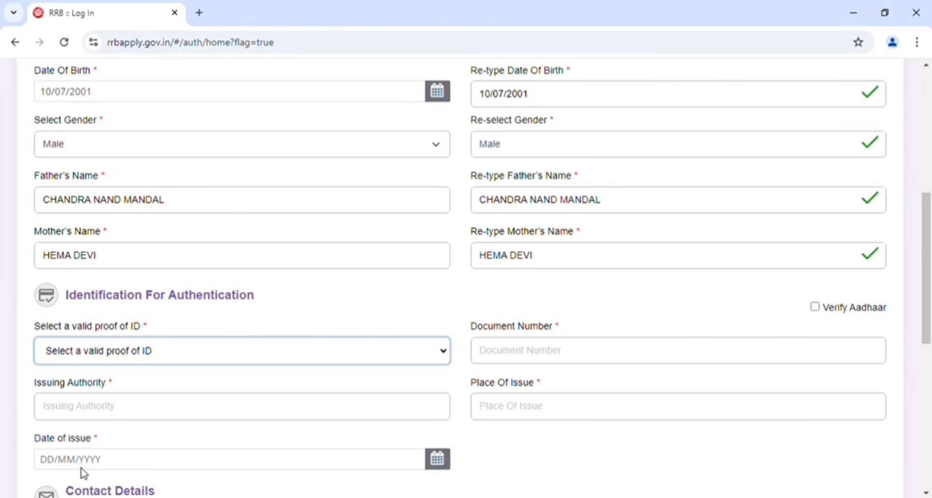
key("d")
Go through the document number, issuing authority and place of issue fields for the driving license
left_click(591, 360)
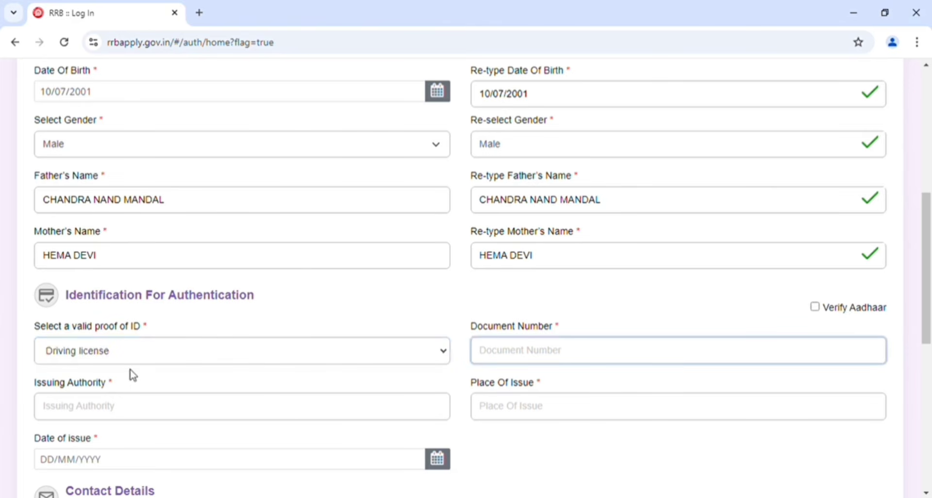
left_click(104, 408)
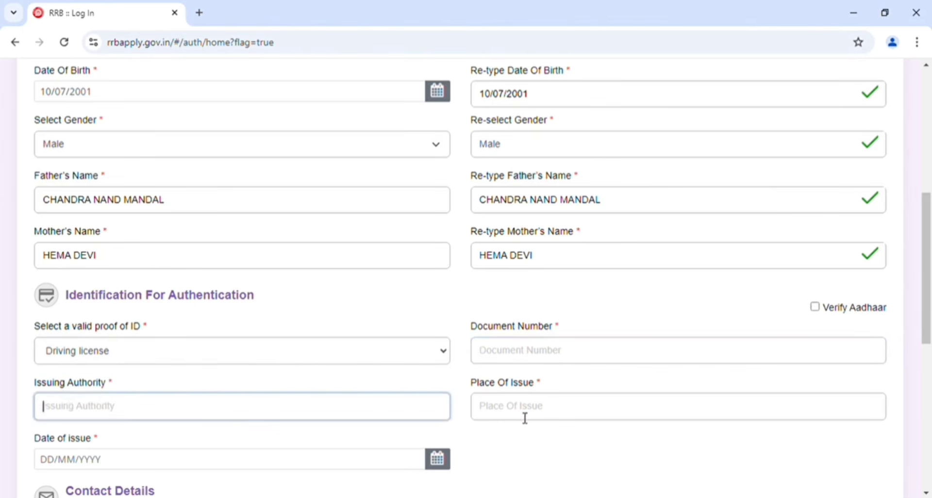
left_click(557, 412)
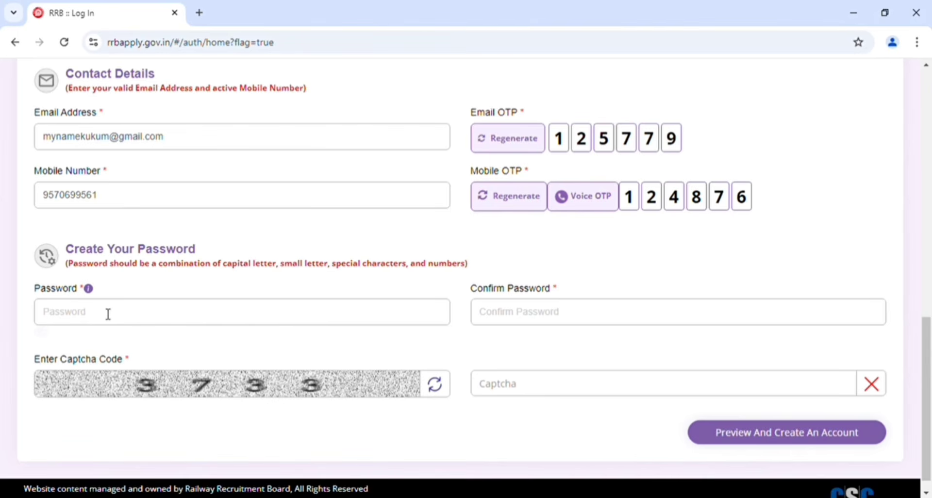
Fill in the account password and its confirmation, complete the captcha and open the preview of the account details
left_click(108, 314)
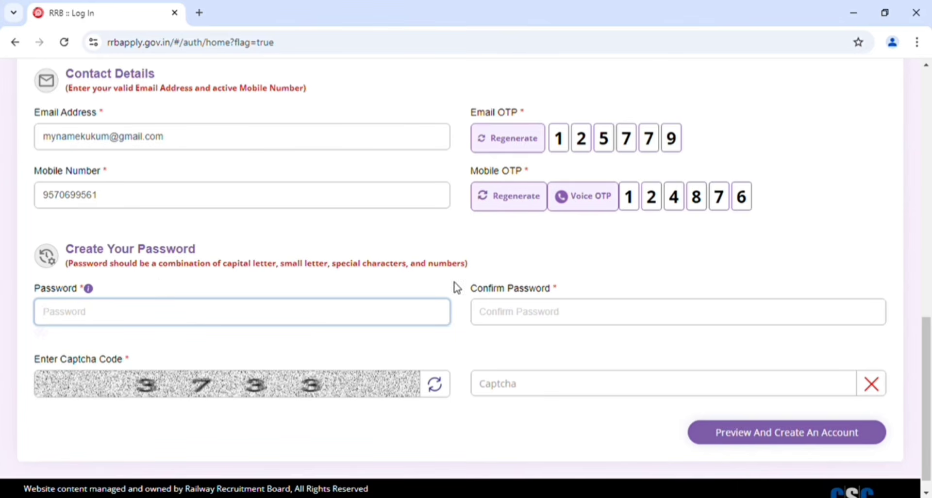
left_click(507, 311)
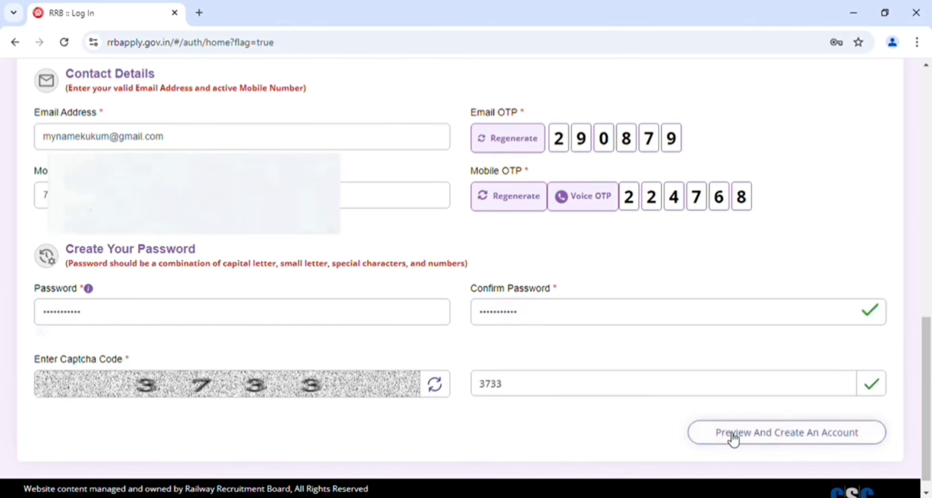
left_click(774, 435)
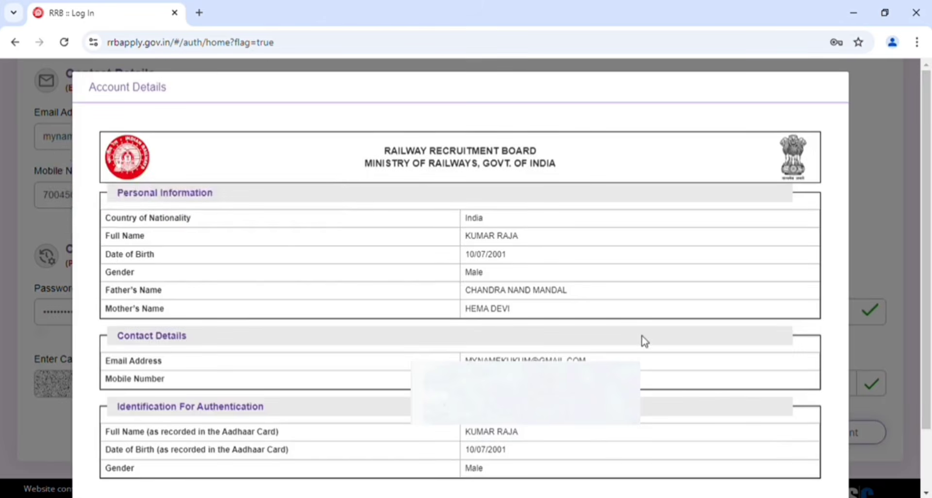
Review the account details, declare them re-checked and correct, create the account and agree to proceed
scroll(644, 341, "down", 1)
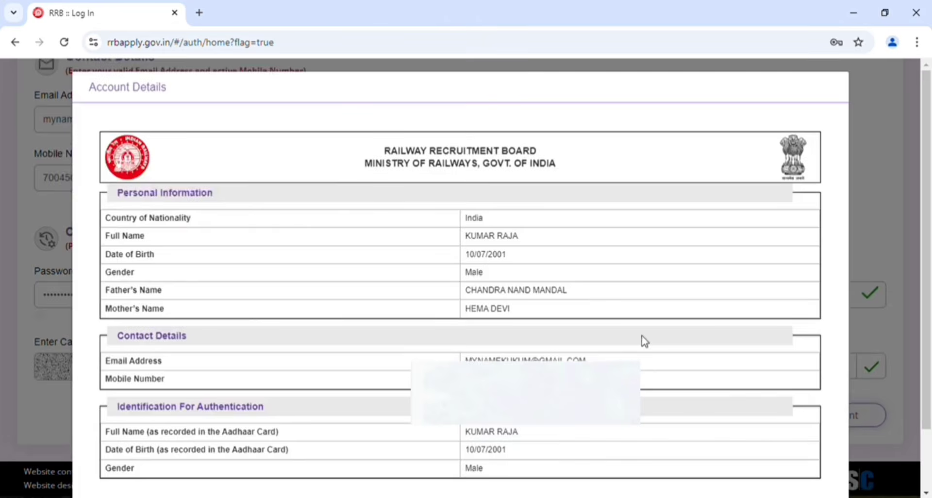
scroll(643, 340, "down", 2)
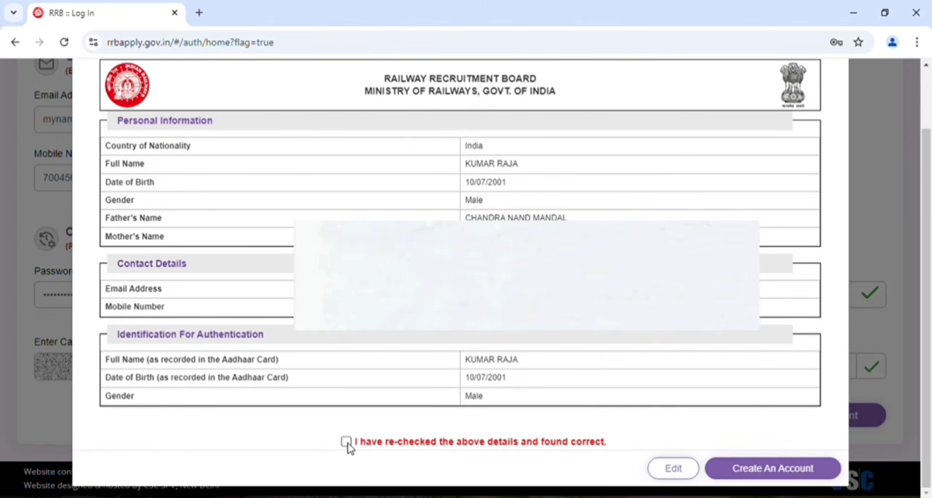
left_click(346, 441)
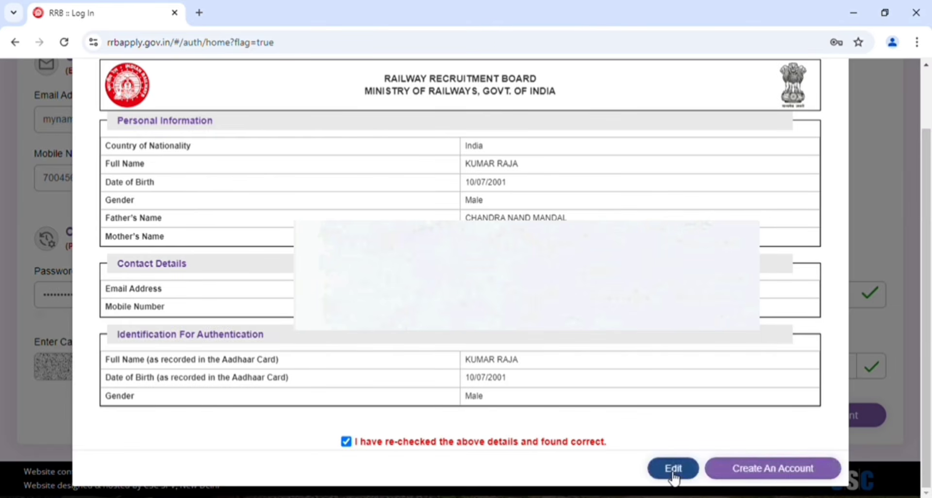
left_click(766, 471)
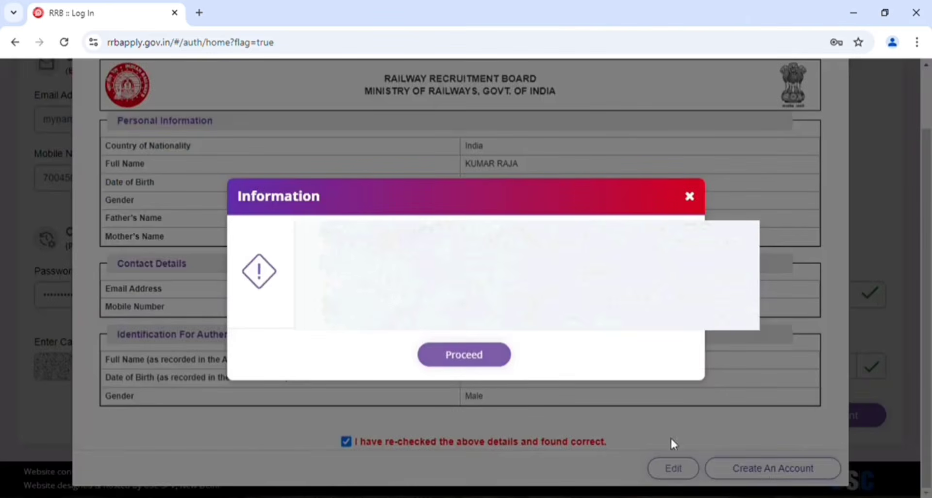
left_click(464, 357)
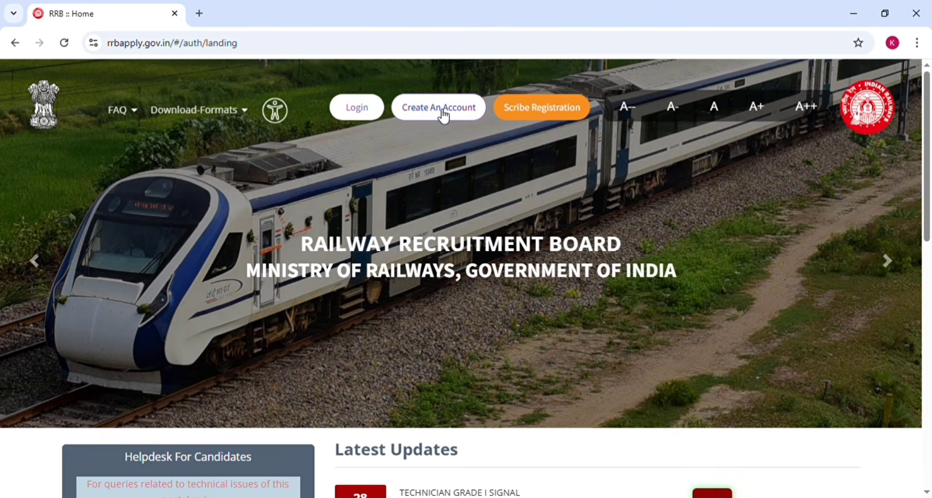
Choose to log in with RRB account credentials, pass the reCAPTCHA check and submit the login
left_click(368, 109)
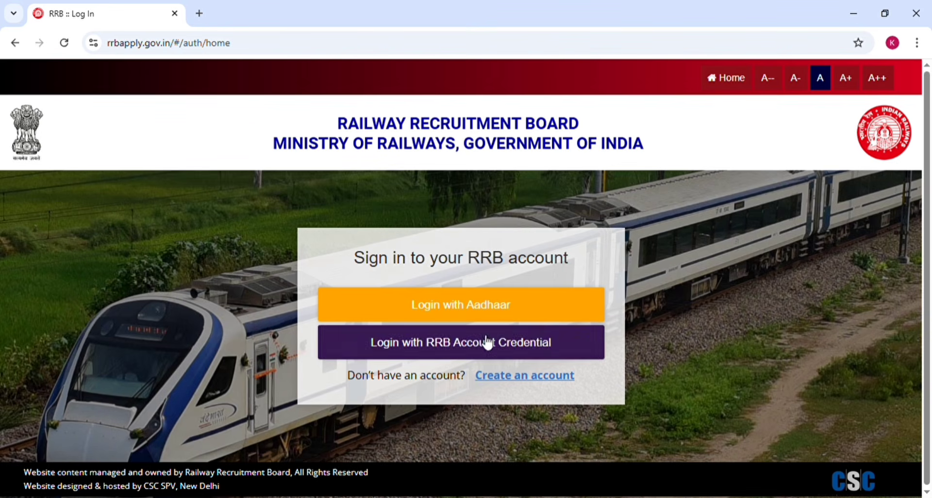
left_click(460, 347)
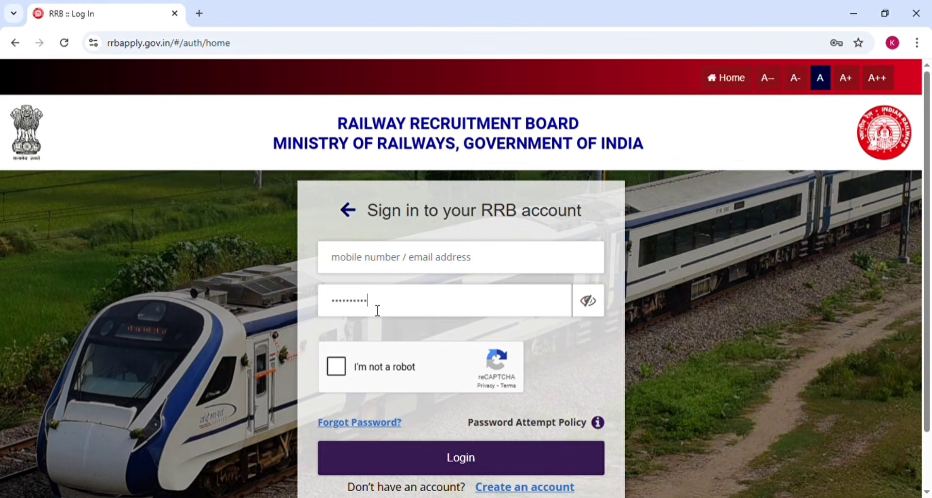
key("BackSpace")
key("BackSpace")
key("BackSpace")
key("BackSpace")
key("BackSpace")
key("BackSpace")
key("BackSpace")
key("BackSpace")
key("BackSpace")
key("BackSpace")
key("BackSpace")
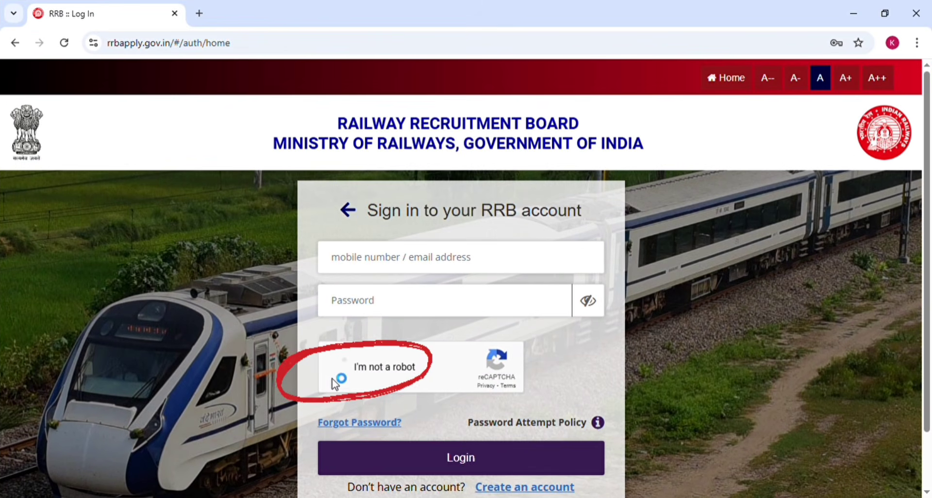
left_click(340, 354)
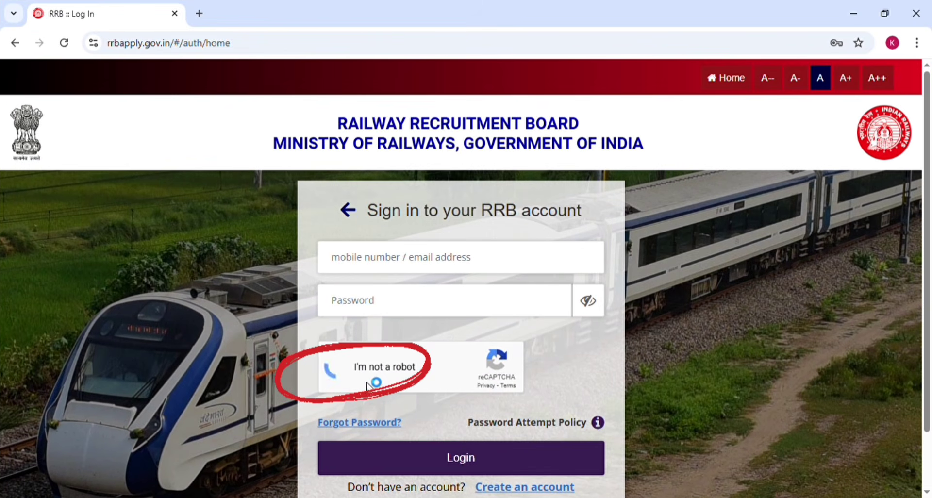
left_click(467, 461)
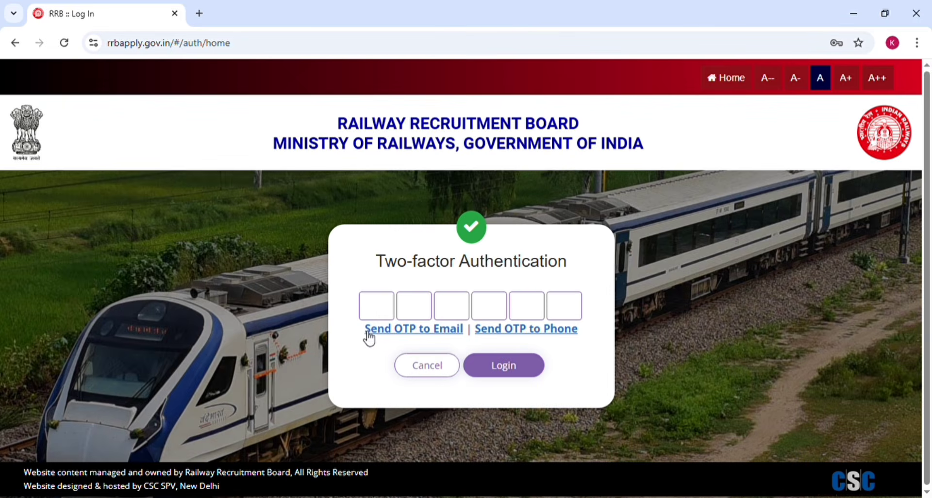
Send the two-factor OTP to the phone, enter the one-time code and complete the login
left_click(538, 335)
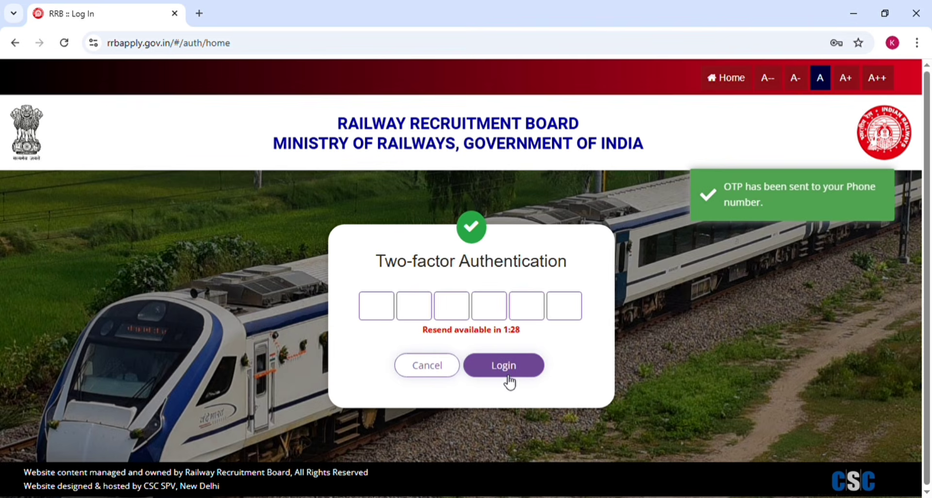
left_click(384, 313)
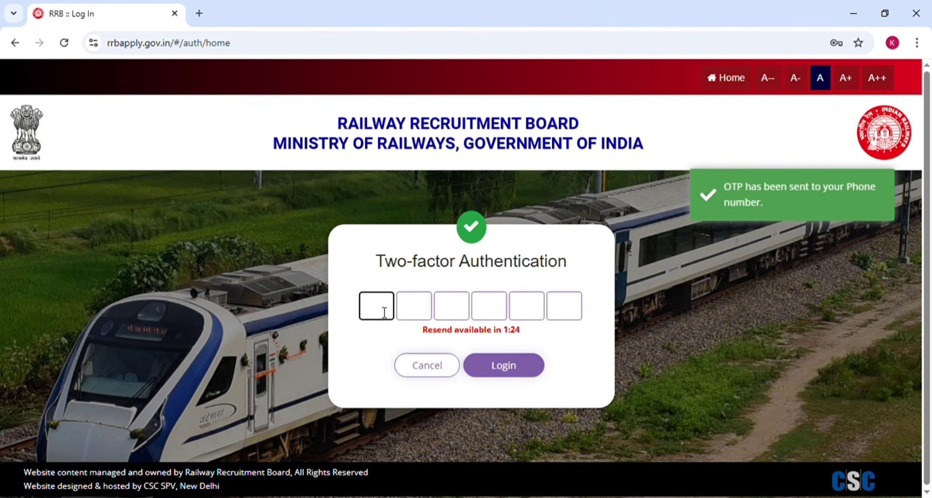
key("ctrl+v")
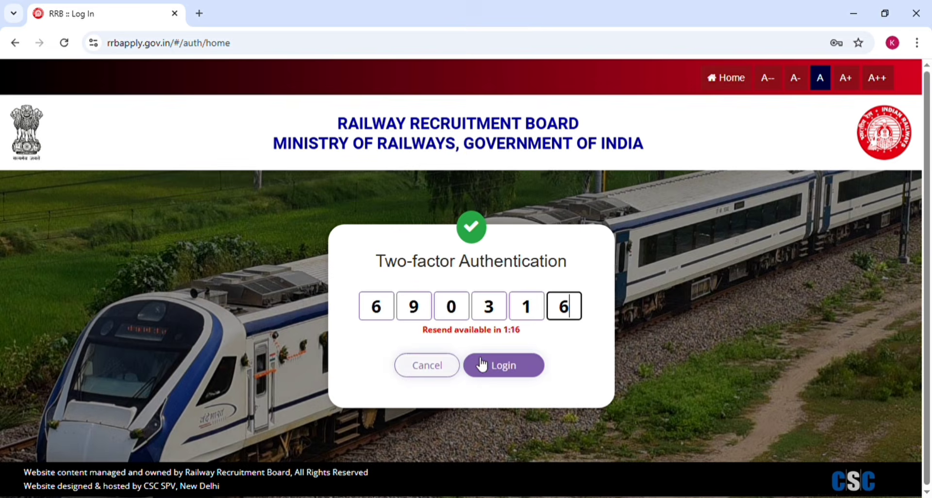
left_click(513, 372)
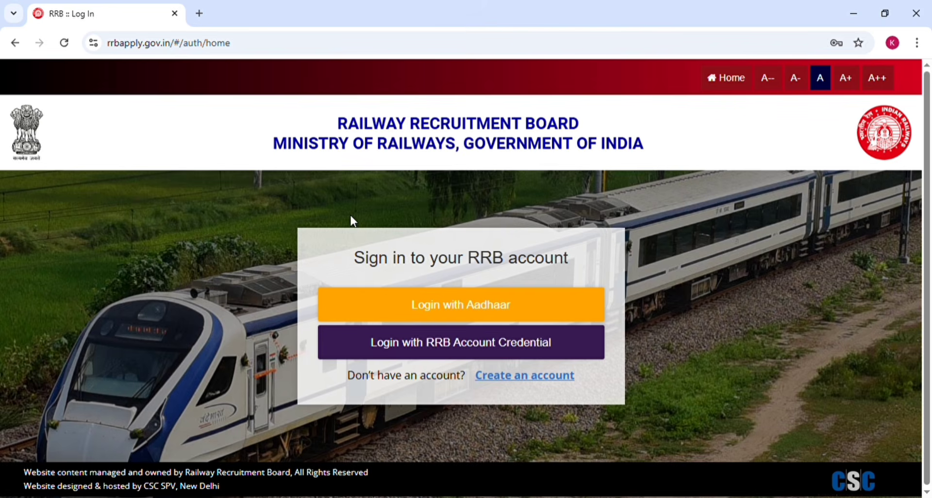
Open the online application section and go to CEN No. 03/2025 - ParaMedical categories
left_click(440, 305)
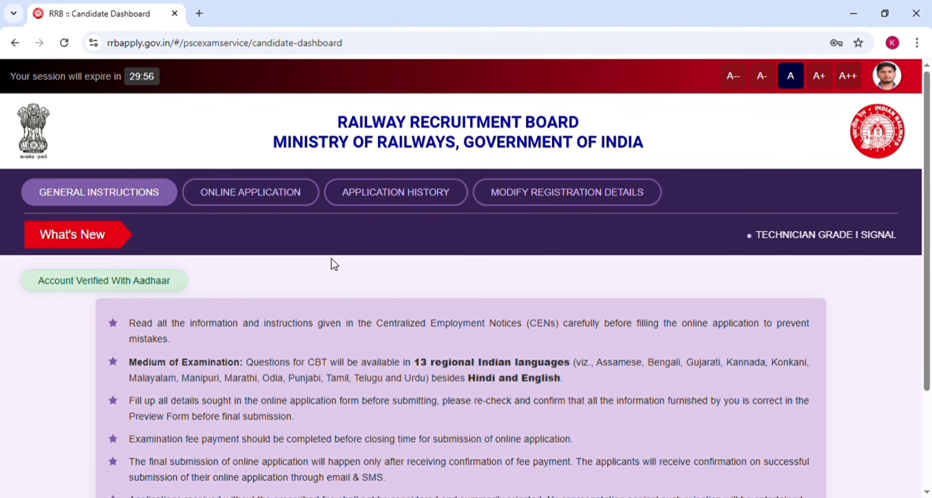
scroll(334, 265, "down", 3)
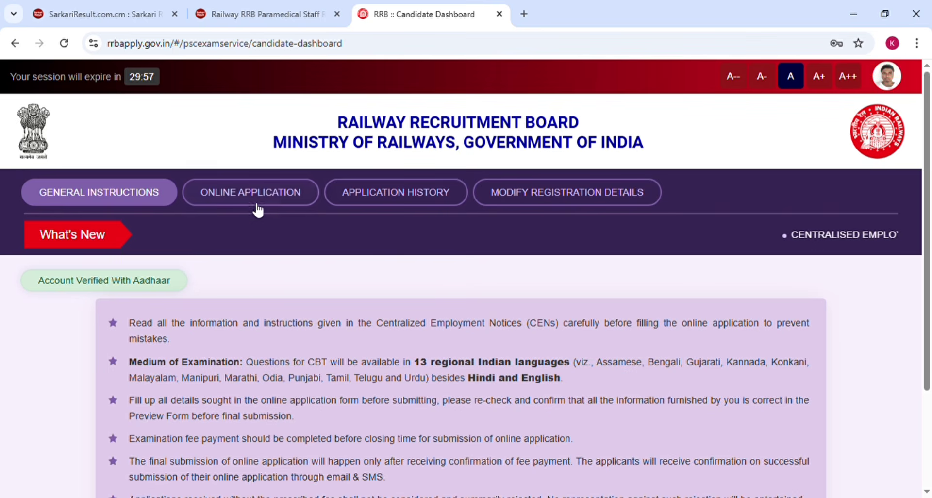
left_click(257, 200)
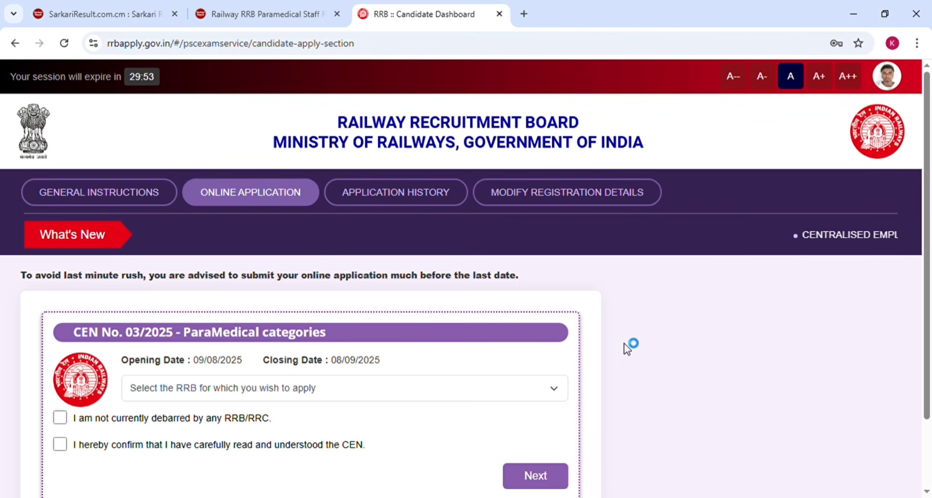
scroll(628, 348, "down", 1)
scroll(628, 348, "down", 1)
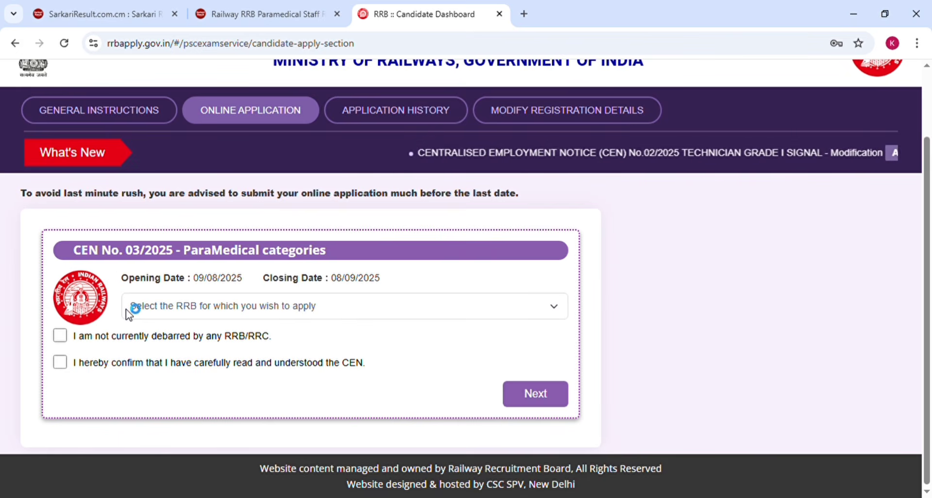
Select Patna as the RRB and confirm not being debarred and having read and understood the CEN
left_click(237, 316)
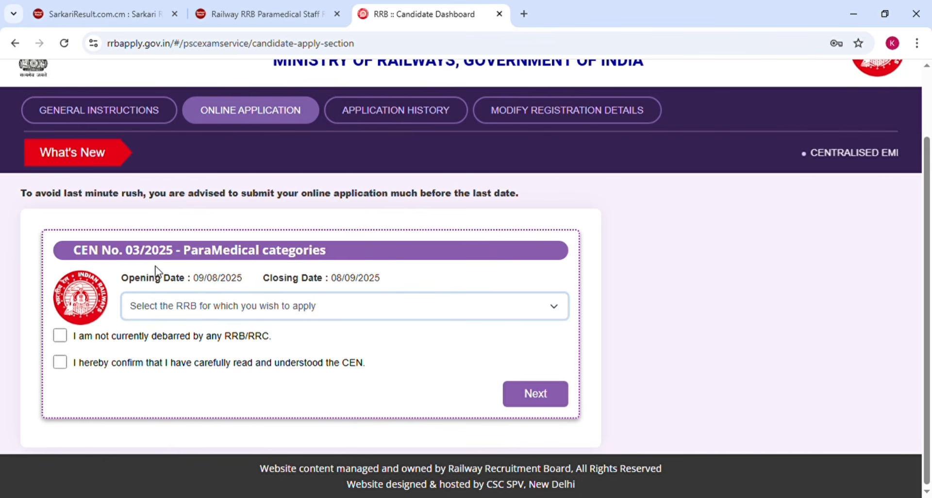
key("p")
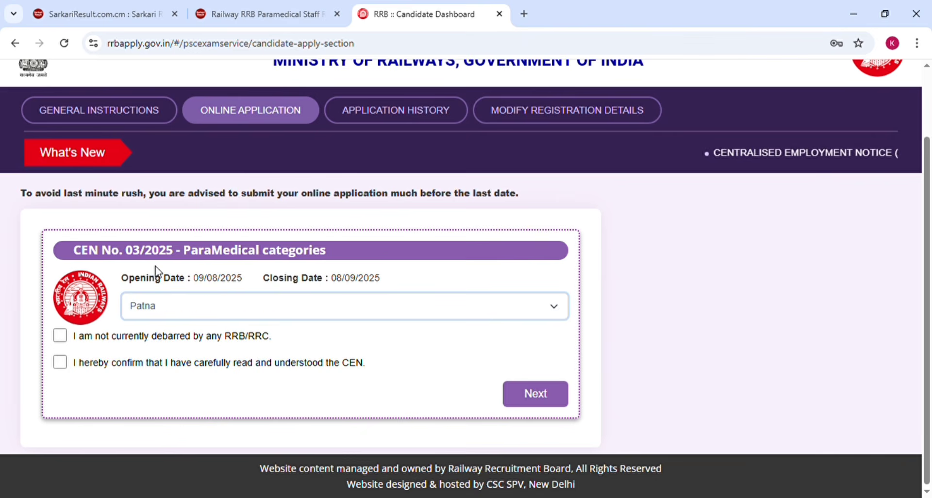
left_click(60, 336)
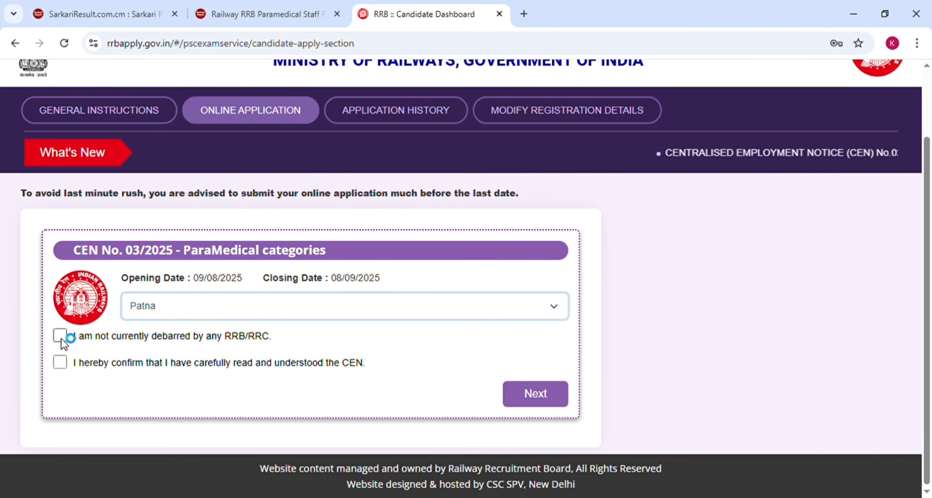
left_click(60, 363)
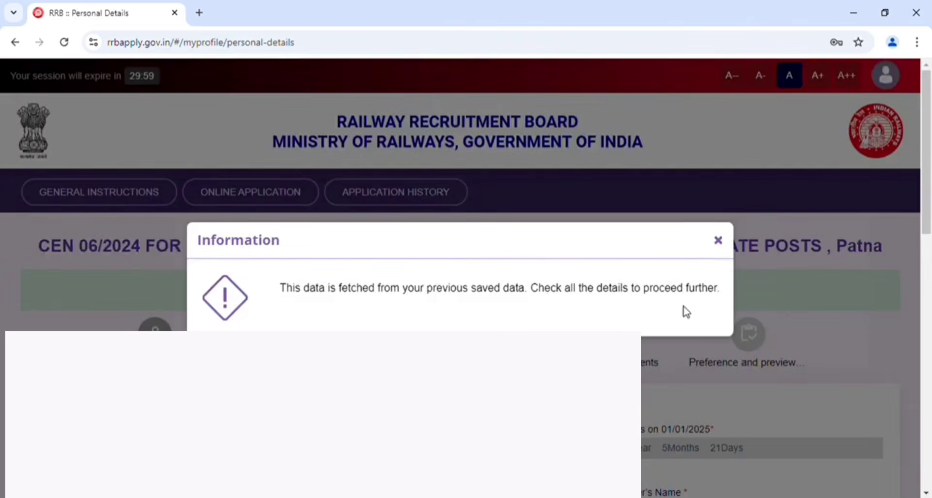
Dismiss the saved-data notice and set marital status to Unmarried, religion to Hindu, and mother tongue and examination language to Hindi
left_click(718, 241)
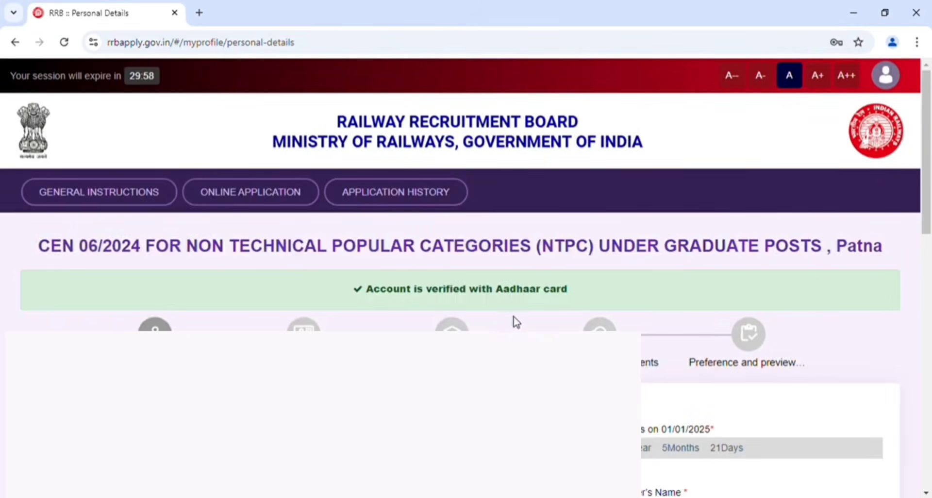
scroll(305, 131, "down", 5)
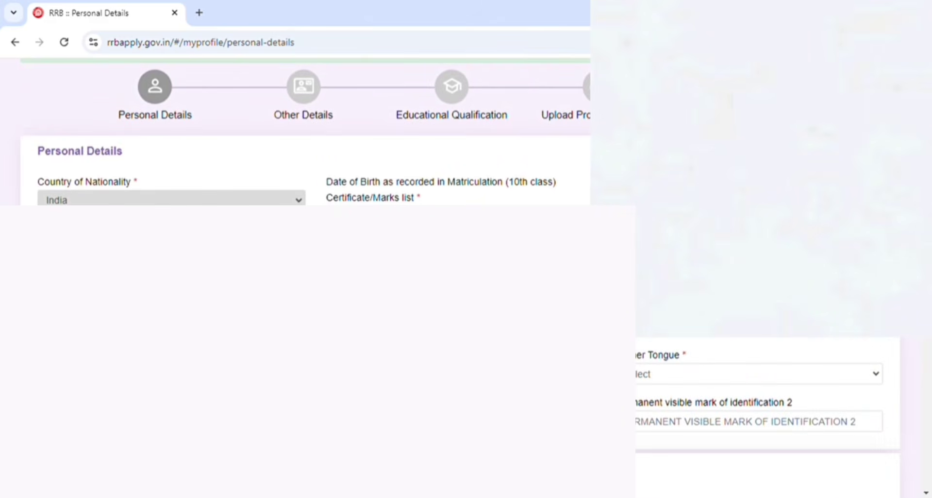
scroll(471, 354, "down", 8)
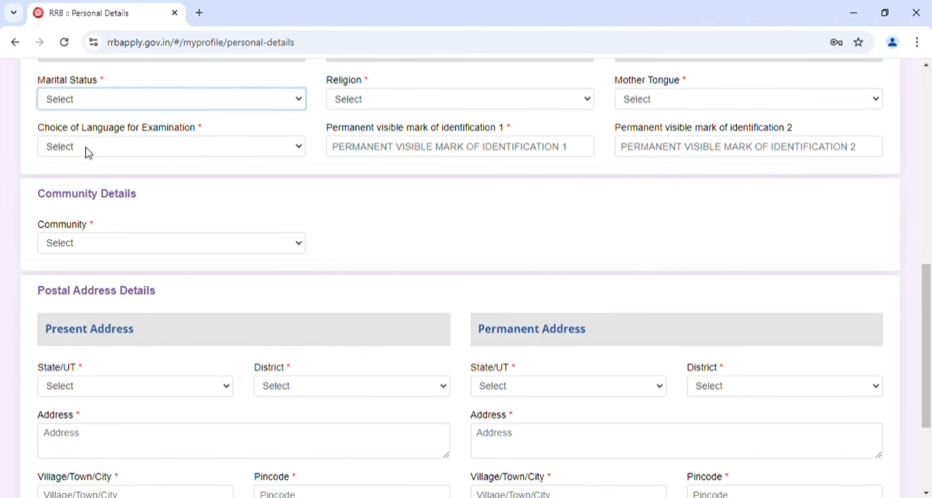
left_click(72, 133)
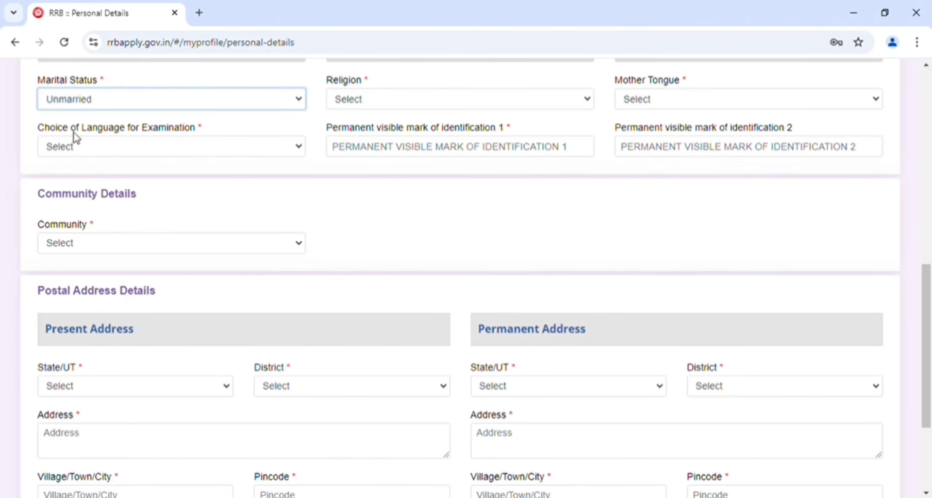
left_click(371, 102)
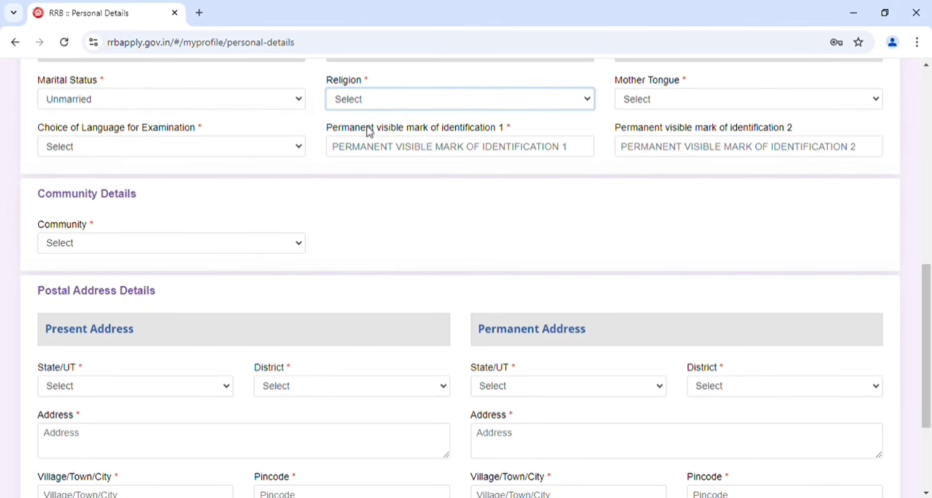
left_click(366, 145)
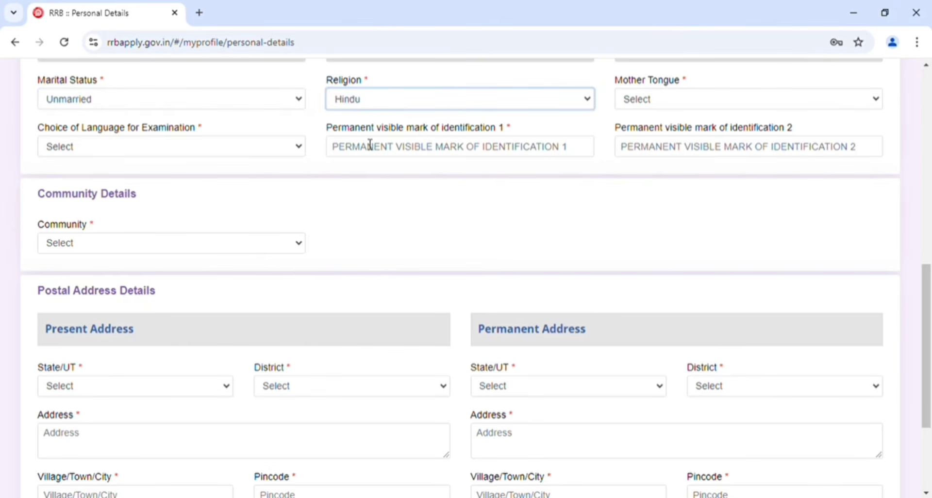
left_click(669, 99)
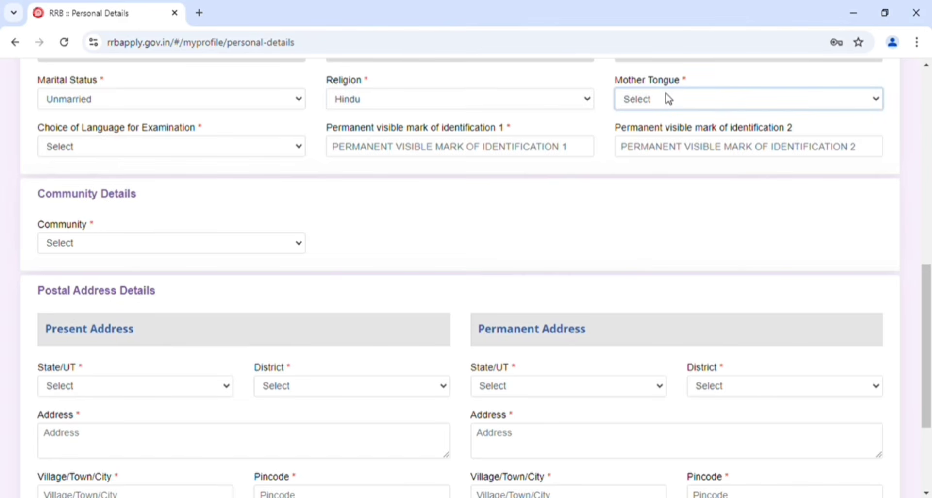
left_click(647, 188)
left_click(152, 152)
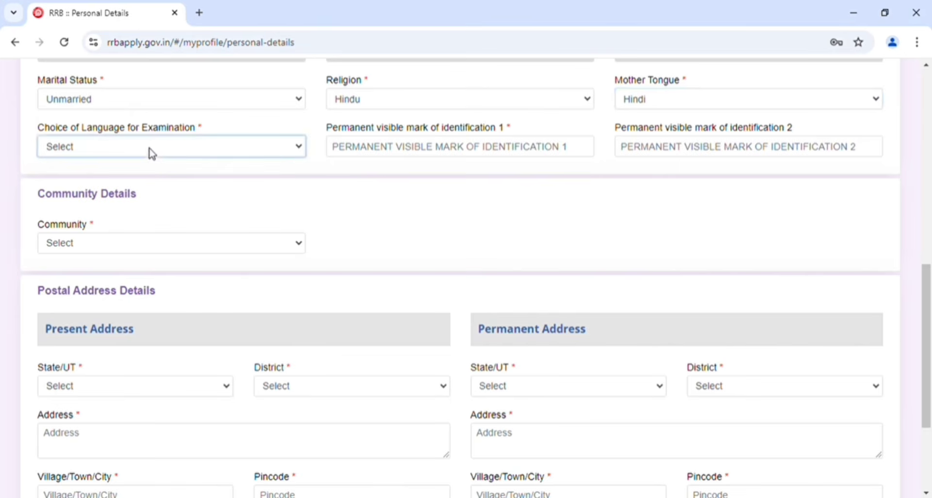
left_click(78, 256)
Set the community to OBC (Other Backward Classes) and agree to the notice on reservation eligibility
left_click(475, 154)
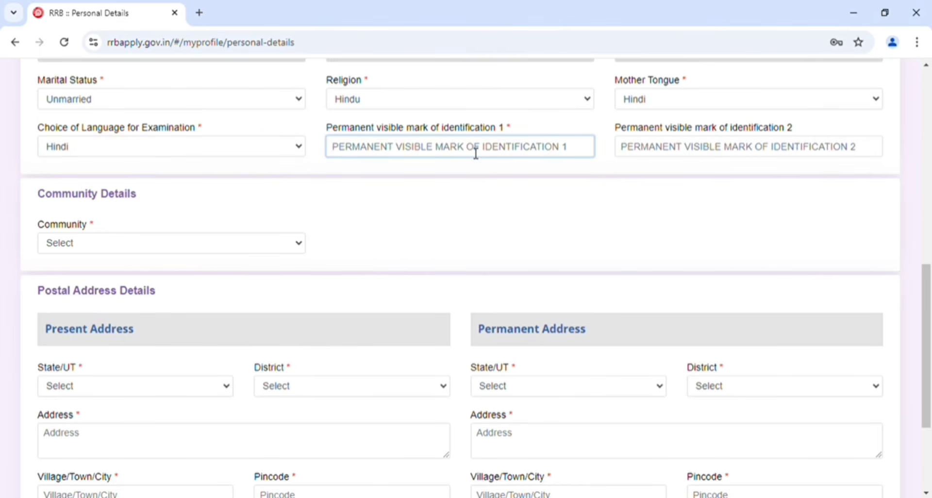
left_click(442, 179)
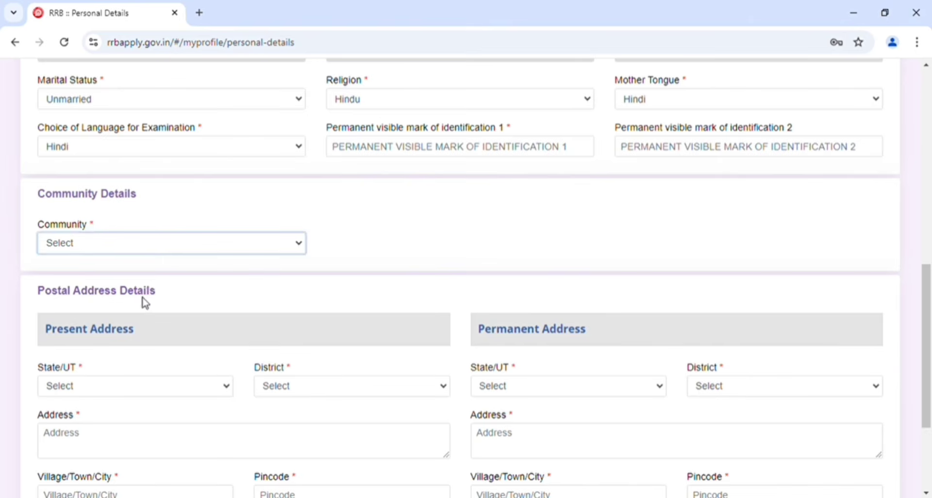
left_click(139, 331)
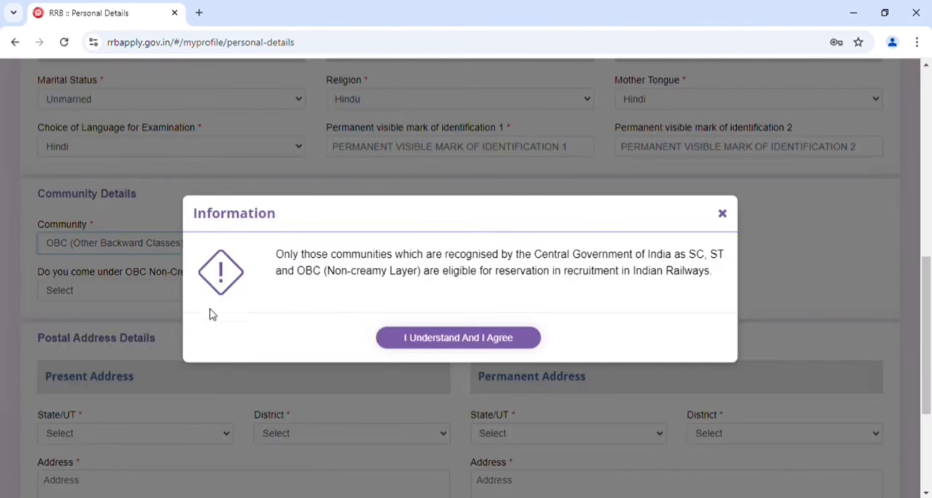
left_click(448, 341)
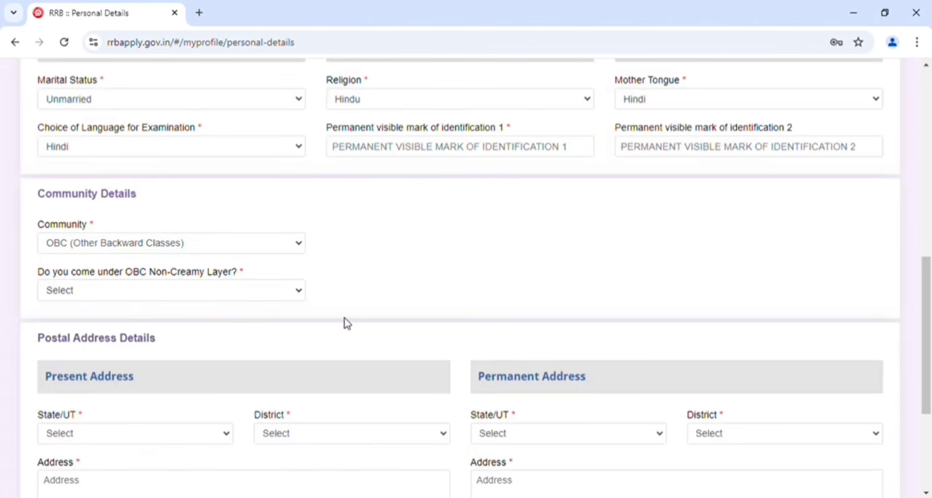
Answer Yes to coming under OBC Non-Creamy Layer, agree to the certificate notice, and go to the certificate number field
left_click(89, 296)
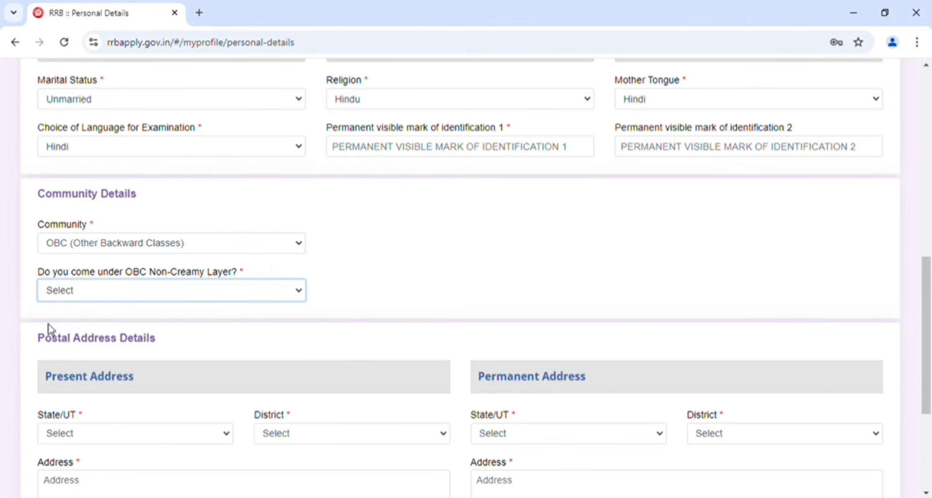
key("Down")
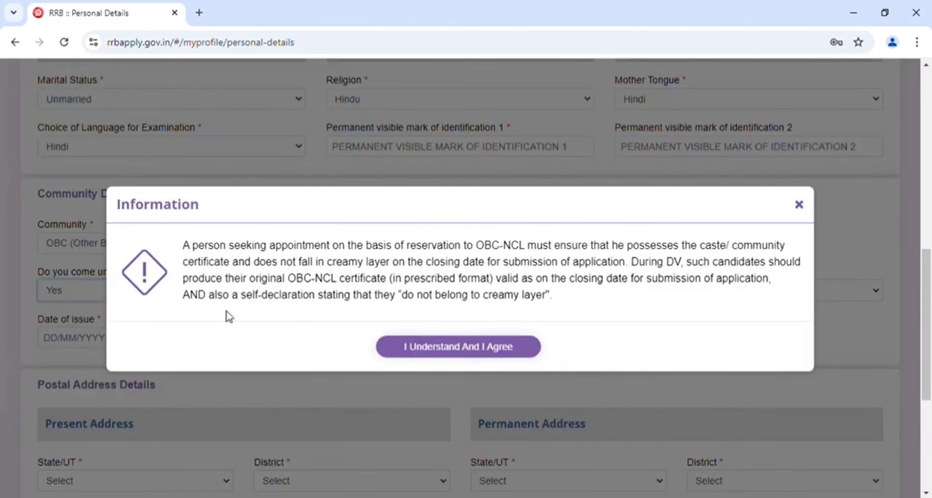
left_click(427, 347)
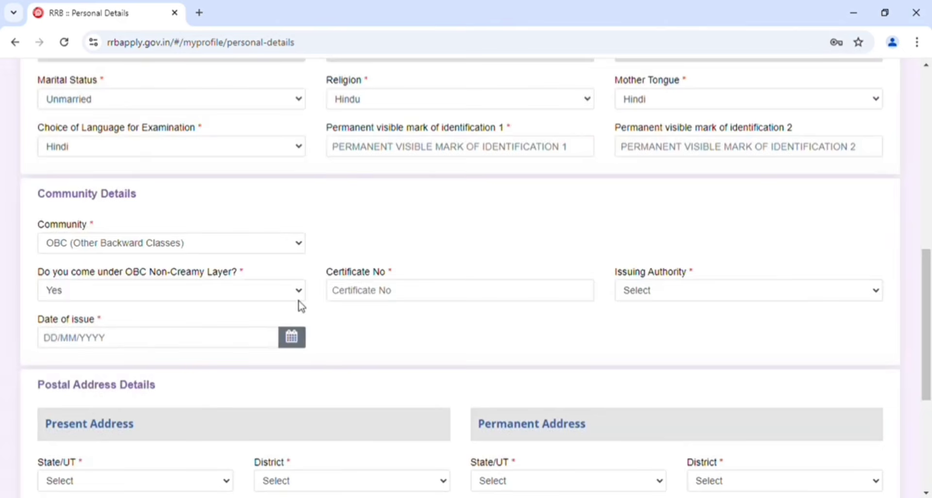
left_click(404, 304)
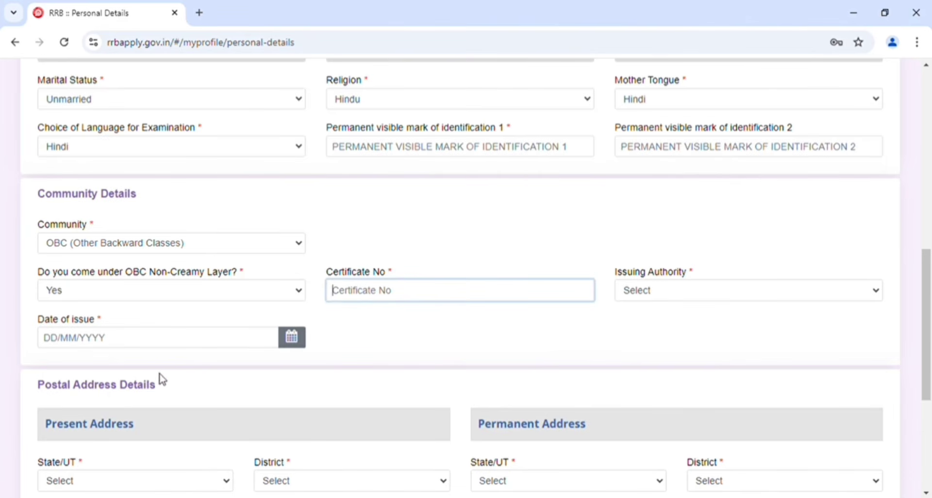
left_click(179, 371)
Fill in the candidate's present address, including the state, district, full address, village and pincode
scroll(376, 352, "down", 5)
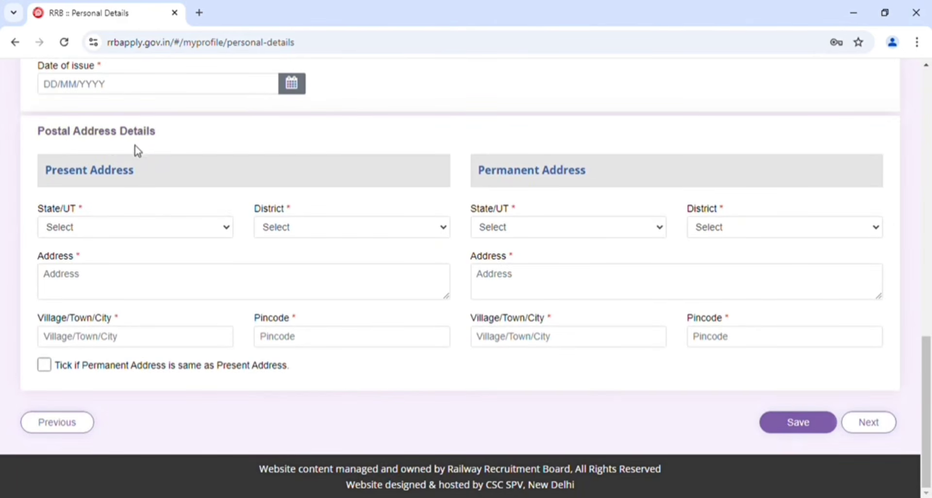
left_click(89, 228)
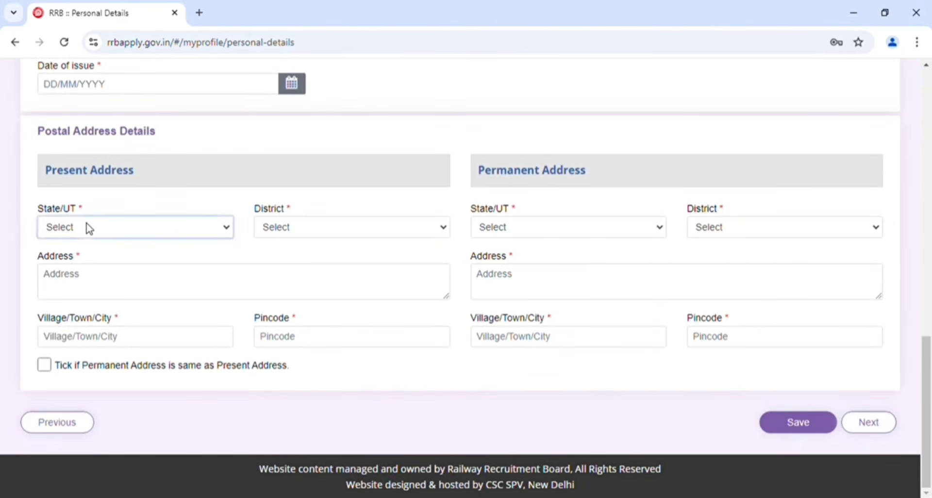
left_click(82, 334)
left_click(293, 231)
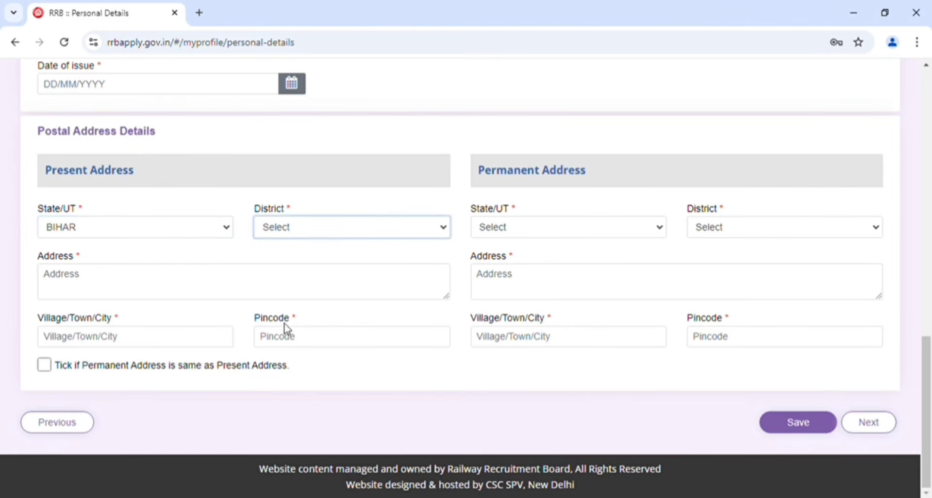
left_click(283, 494)
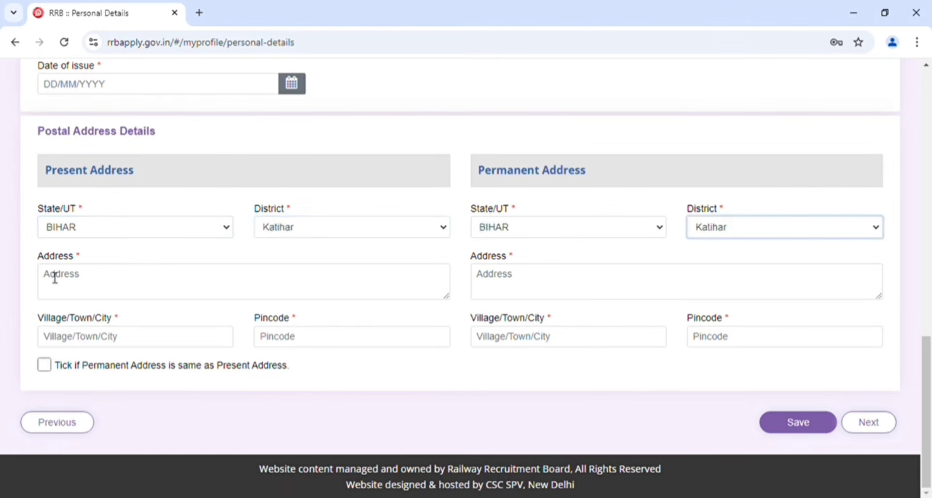
left_click(87, 289)
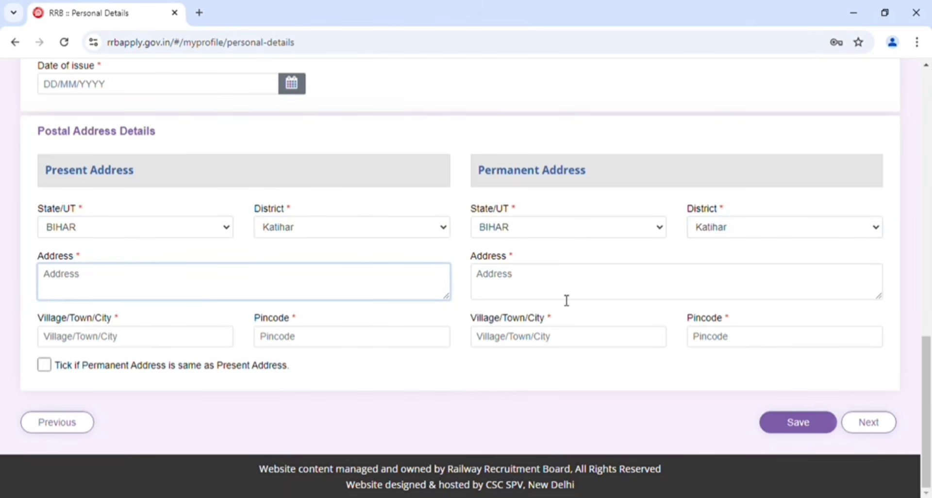
left_click(526, 293)
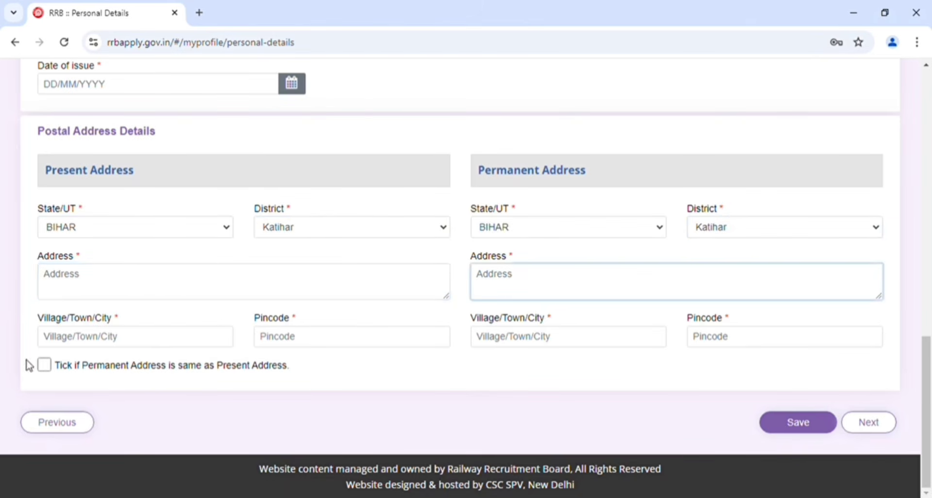
left_click(103, 346)
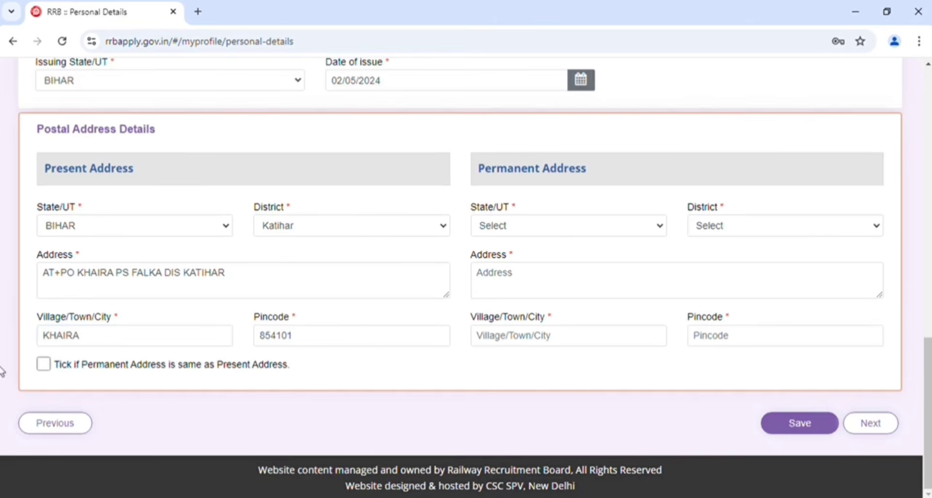
Mark the permanent address as same as the present address and save the personal details, continuing to Other Details
left_click(44, 364)
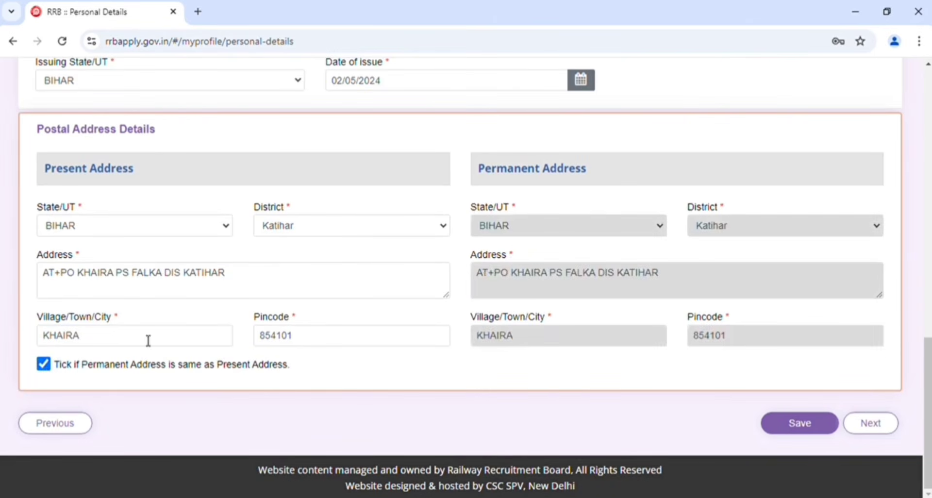
left_click(44, 364)
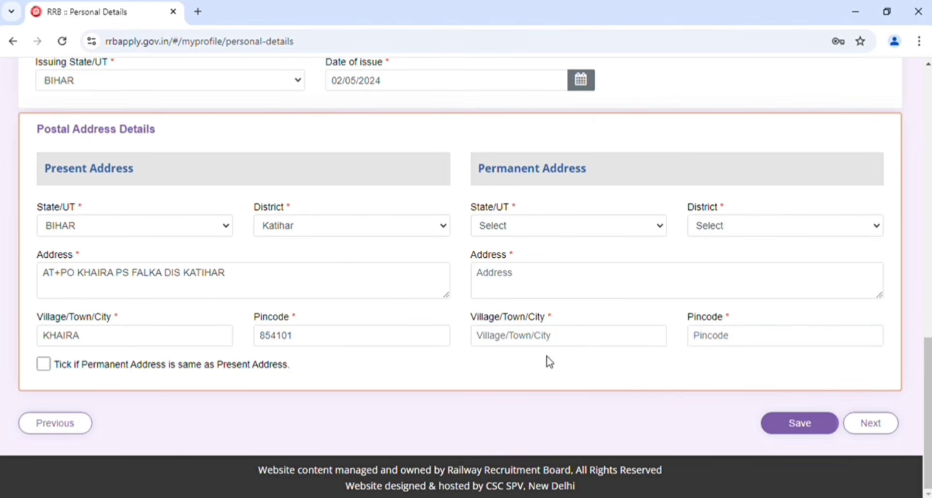
left_click(48, 367)
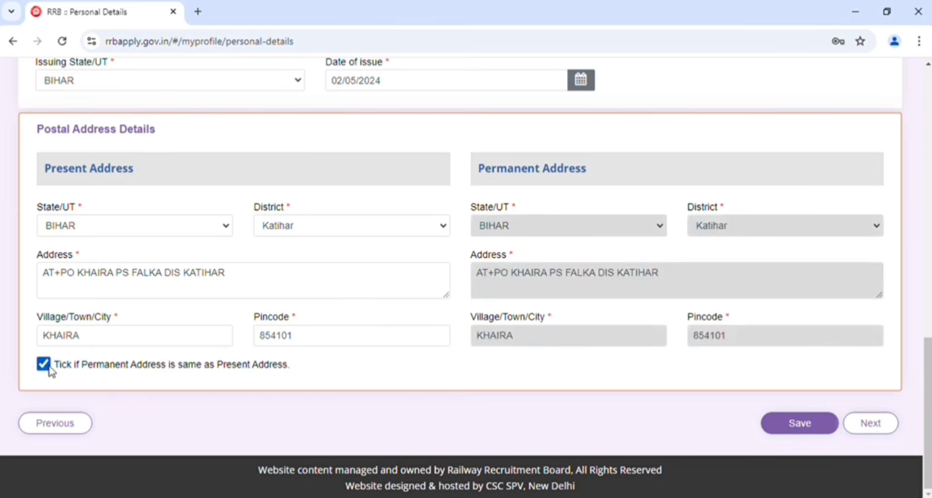
left_click(795, 427)
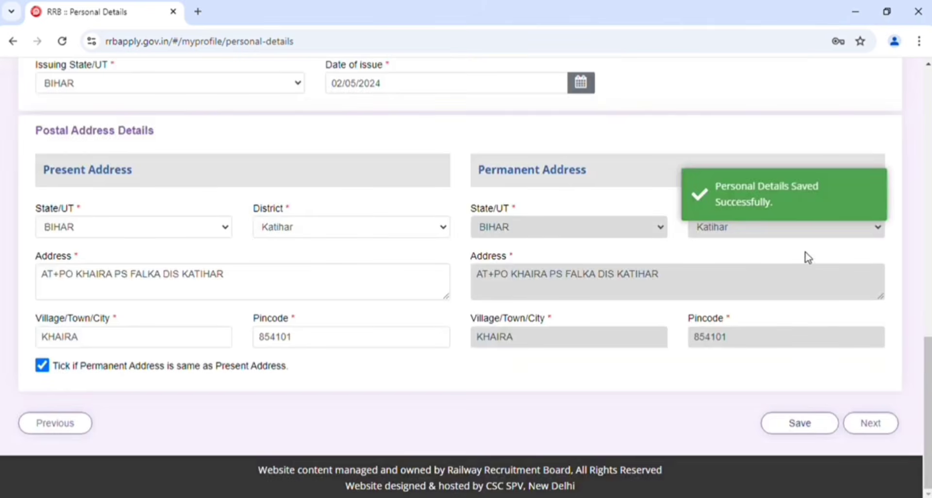
left_click(872, 429)
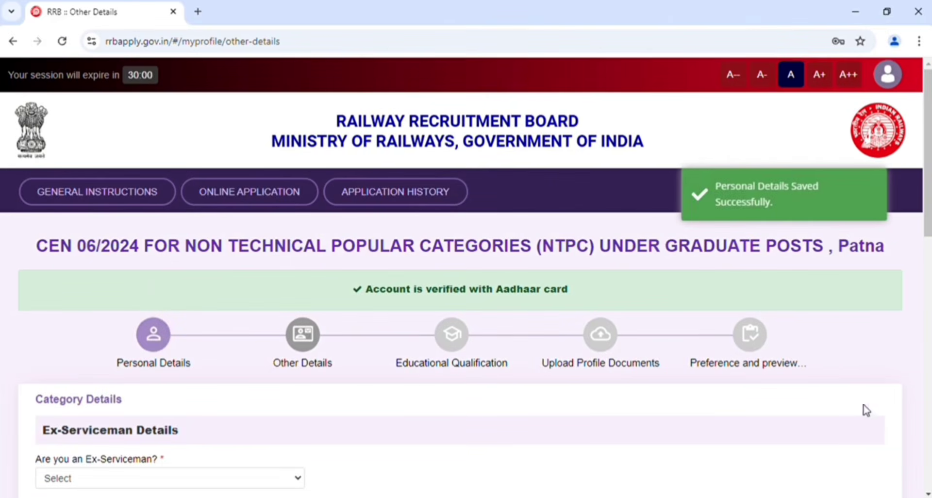
Try Yes for the Ex-Serviceman question to reveal its extra fields, and settle the answer on No
scroll(858, 323, "down", 6)
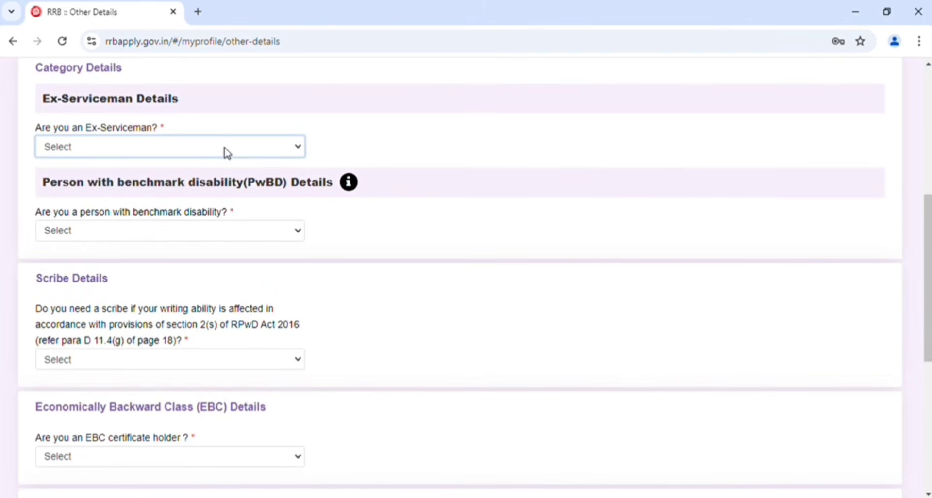
left_click(68, 183)
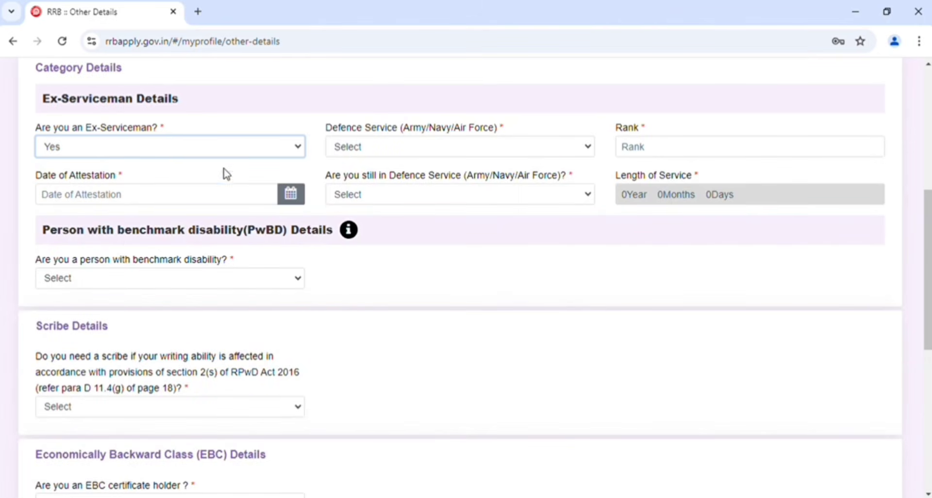
left_click(201, 143)
left_click(102, 200)
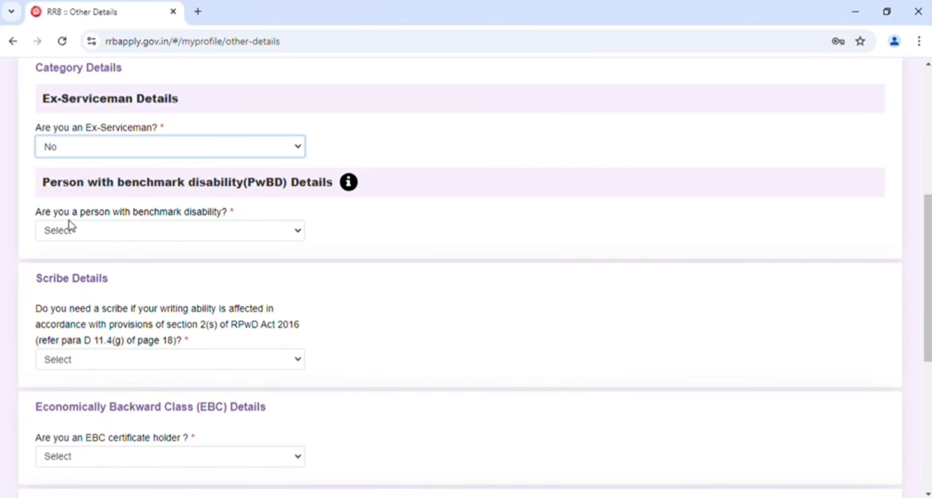
Try Yes for the person with benchmark disability question to reveal its fields, and settle the answer on No
left_click(161, 233)
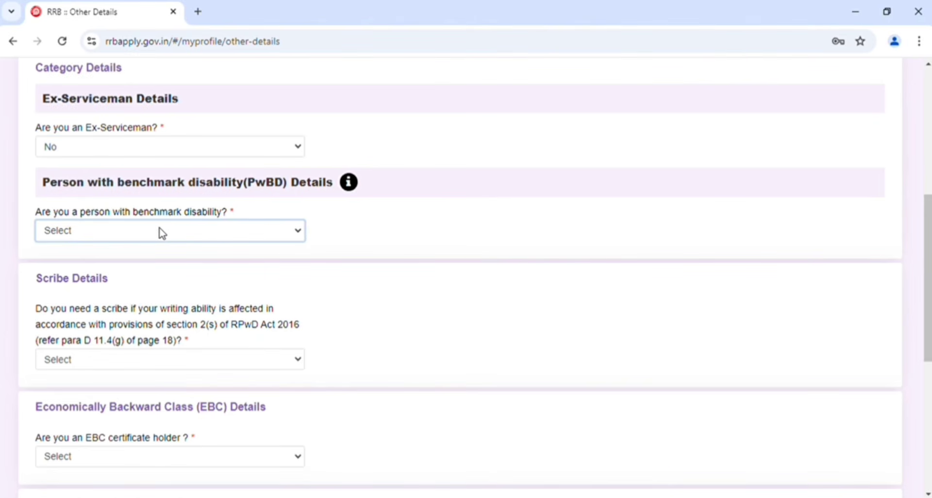
left_click(56, 263)
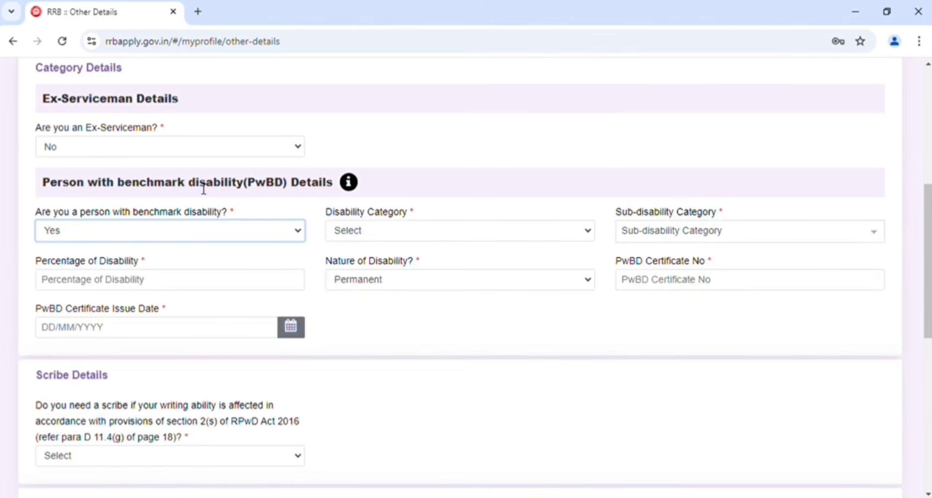
left_click(132, 287)
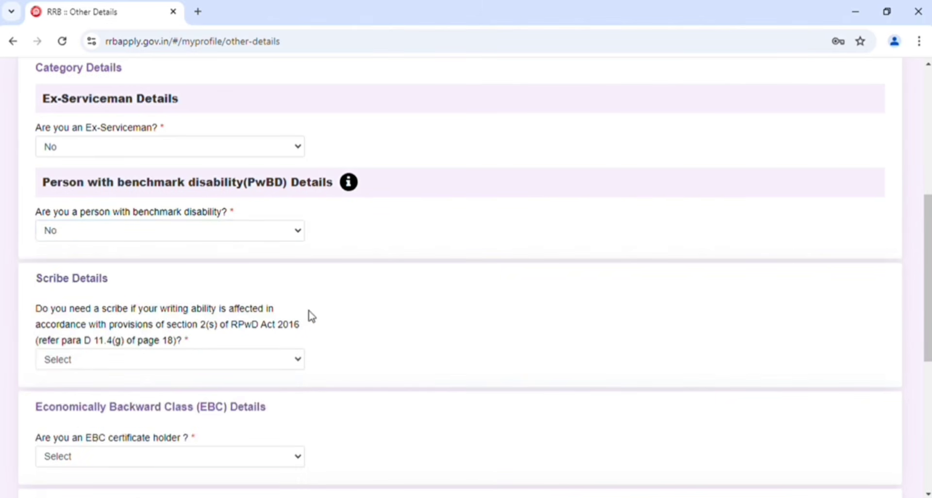
Try Yes for needing a scribe, agree to the scribe qualification notice, and settle the answer on No
scroll(311, 317, "down", 2)
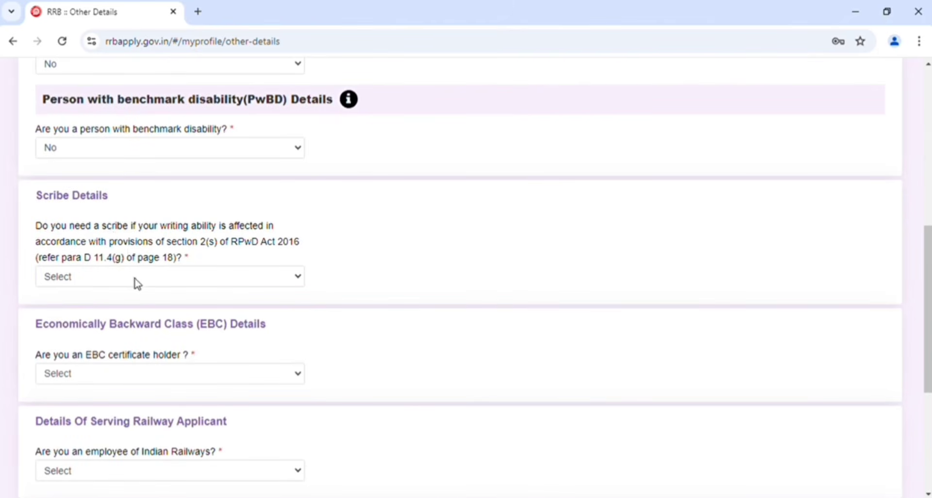
left_click(137, 284)
left_click(99, 316)
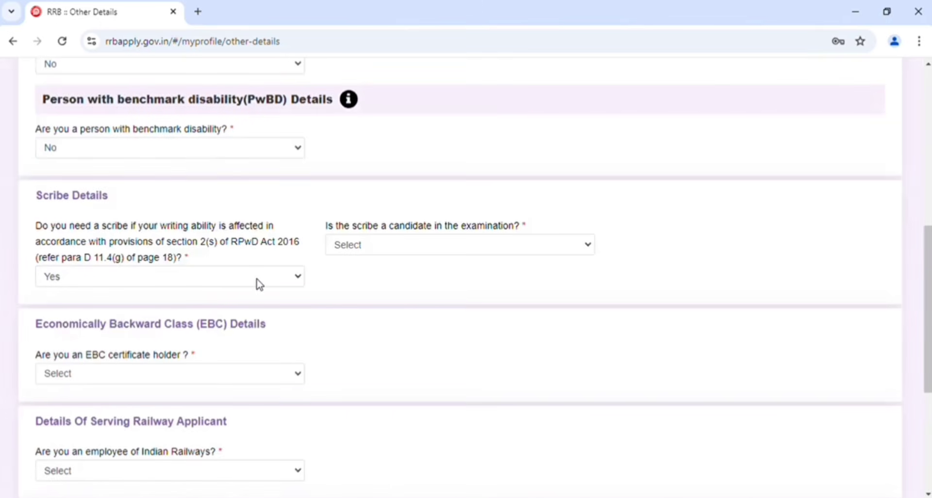
left_click(255, 278)
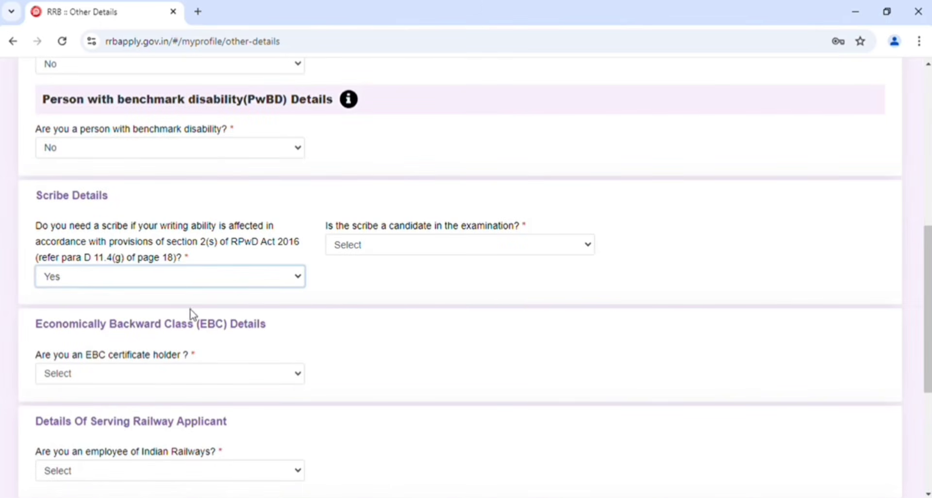
left_click(184, 327)
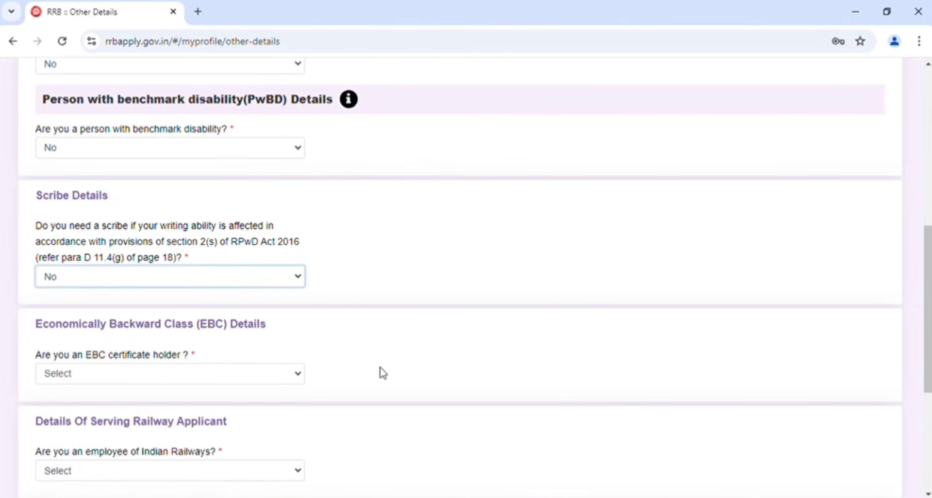
left_click(383, 372)
Answer Yes to being an EBC certificate holder, agree to the notice, and choose Yes for availing the fee concession
scroll(383, 373, "down", 2)
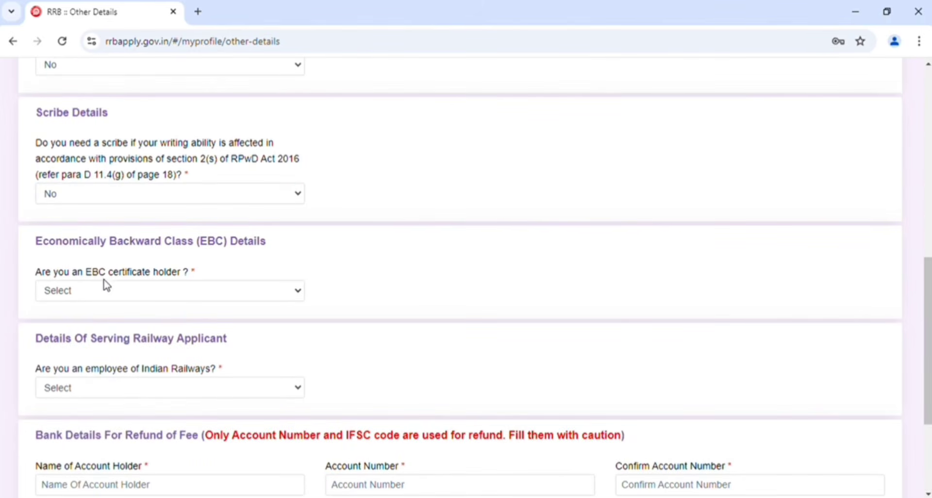
left_click(194, 294)
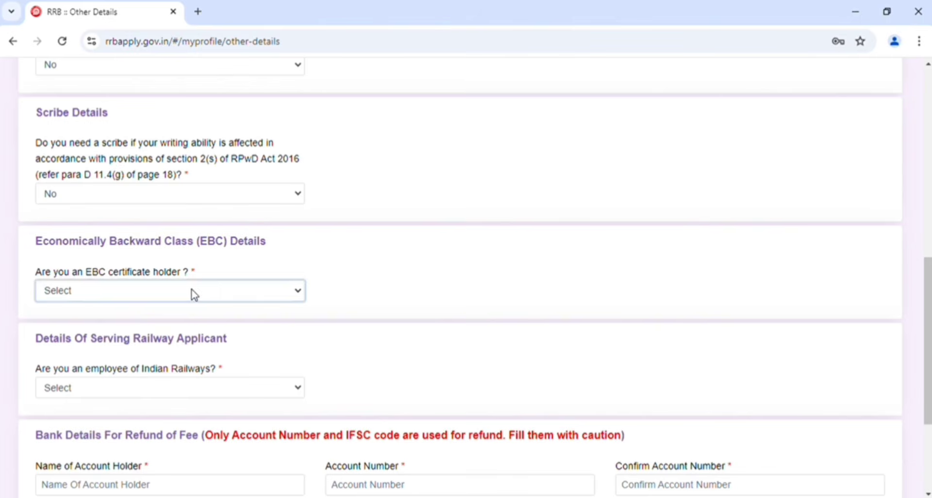
left_click(98, 343)
left_click(100, 346)
left_click(76, 334)
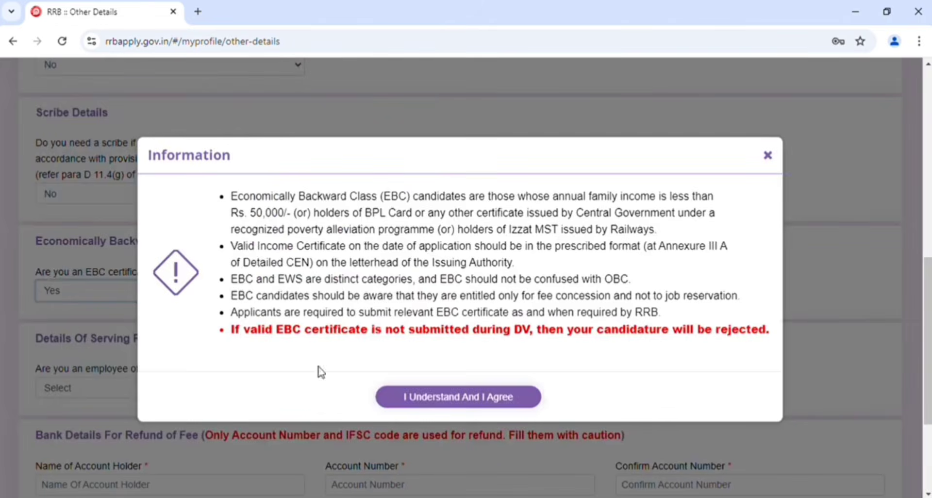
left_click(468, 399)
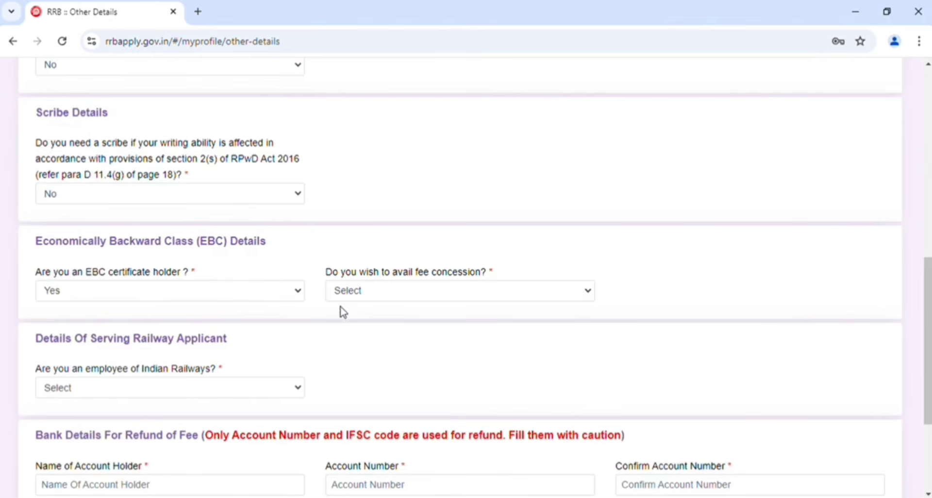
left_click(382, 296)
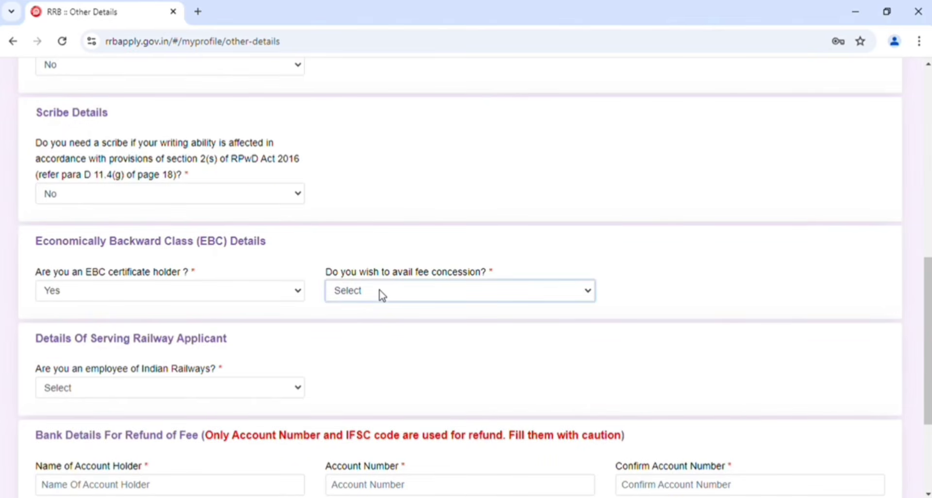
left_click(367, 334)
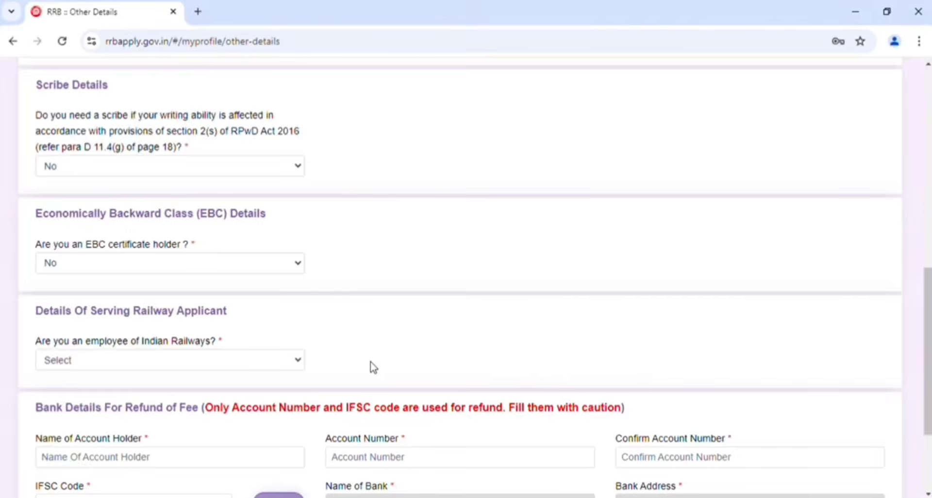
Set the EBC certificate holder answer to No and answer Yes to being an employee of Indian Railways
scroll(373, 369, "down", 3)
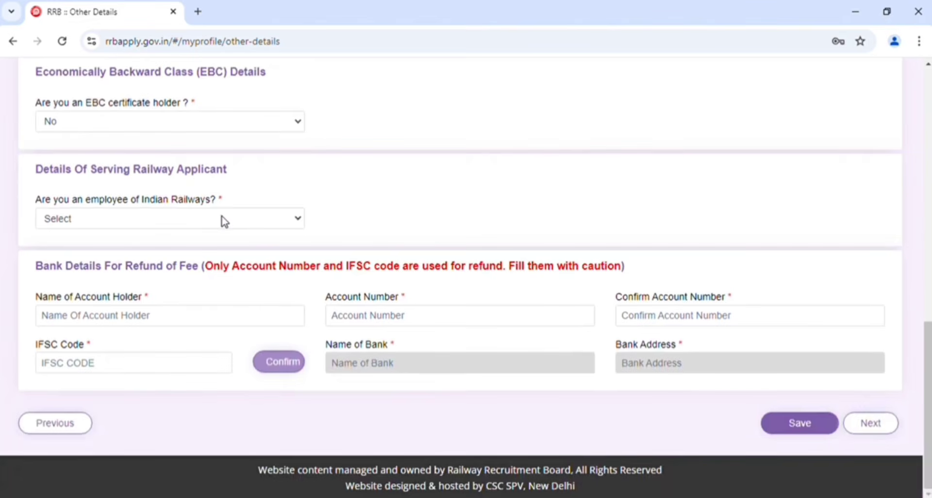
left_click(224, 222)
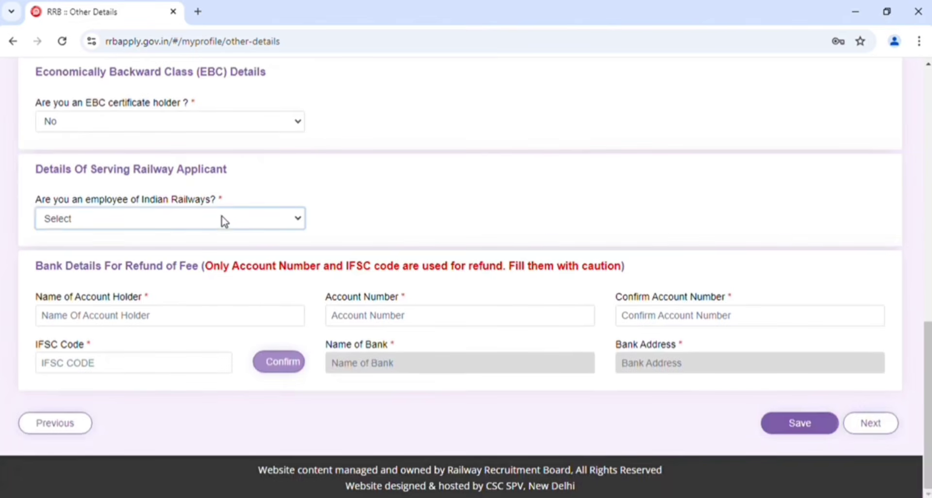
left_click(134, 263)
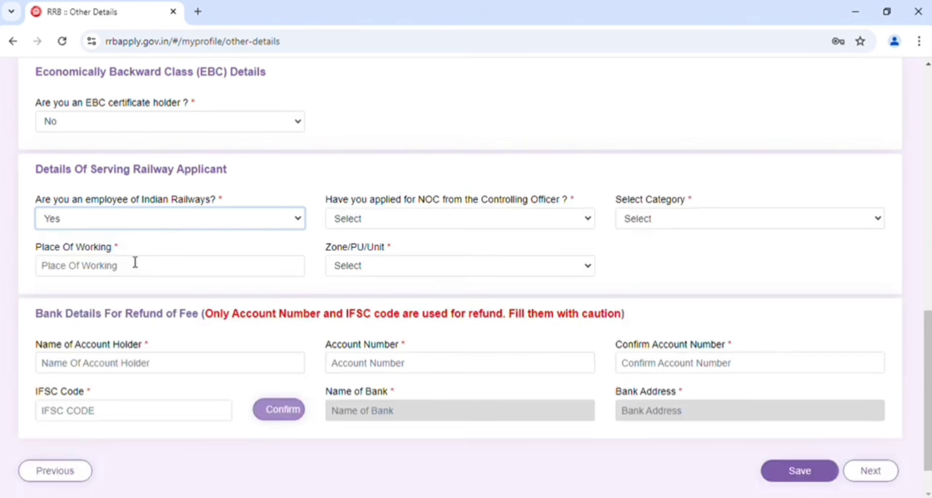
Answer No to being an employee of Indian Railways and set the current department/organization to Not Applicable
left_click(171, 223)
left_click(136, 270)
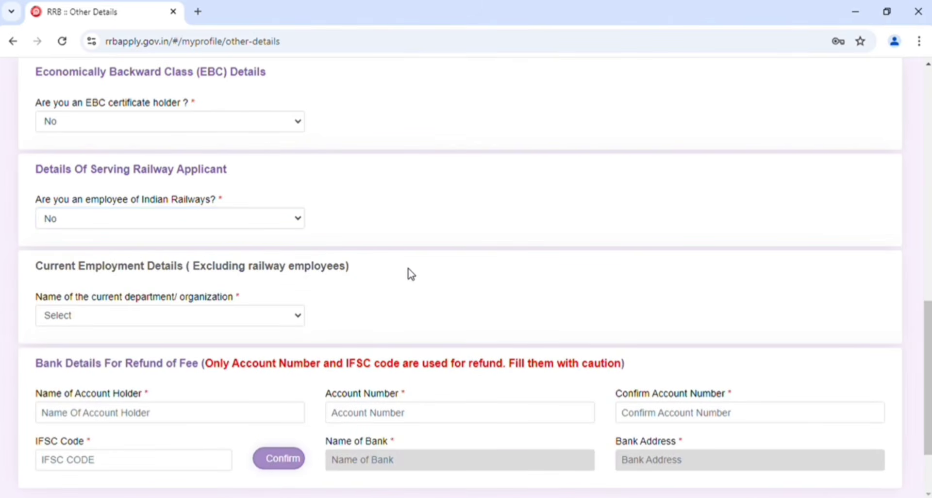
scroll(408, 273, "down", 2)
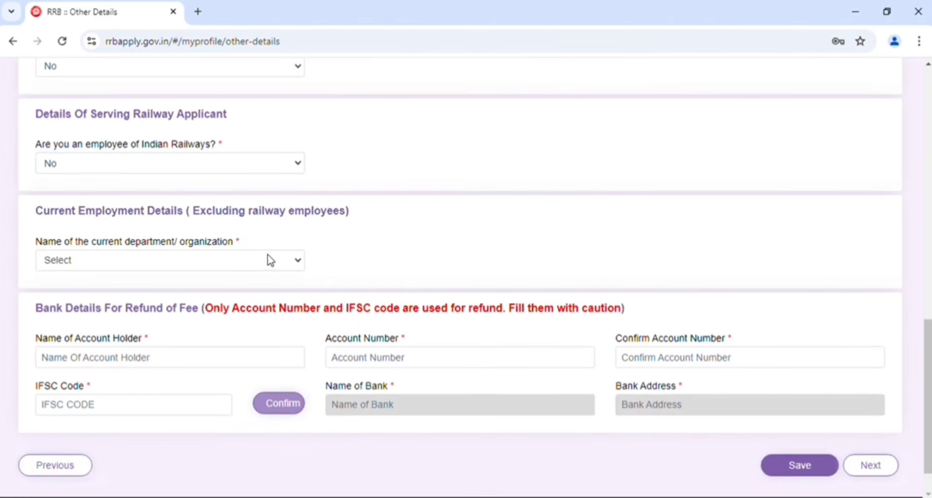
left_click(267, 262)
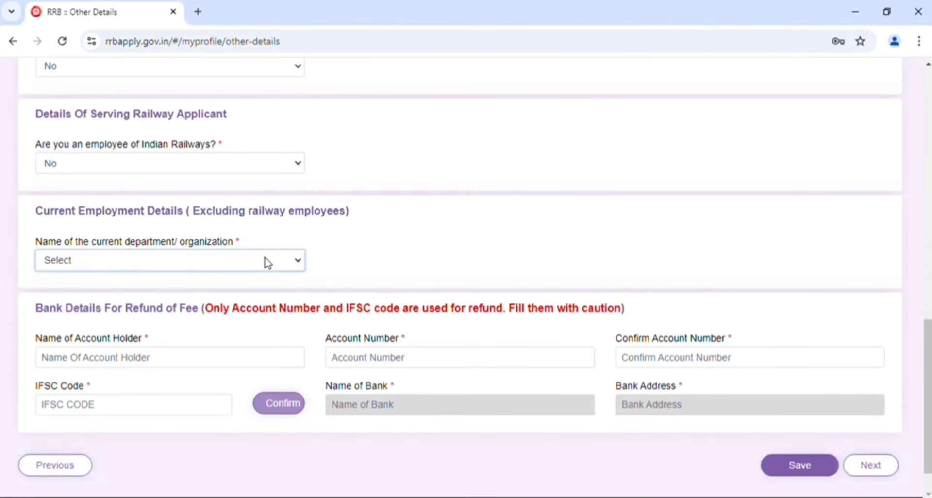
left_click(402, 214)
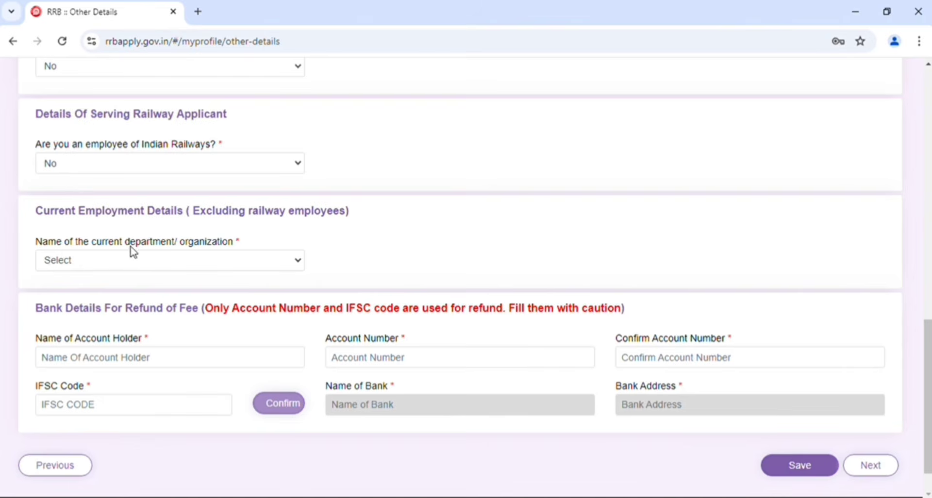
left_click(231, 261)
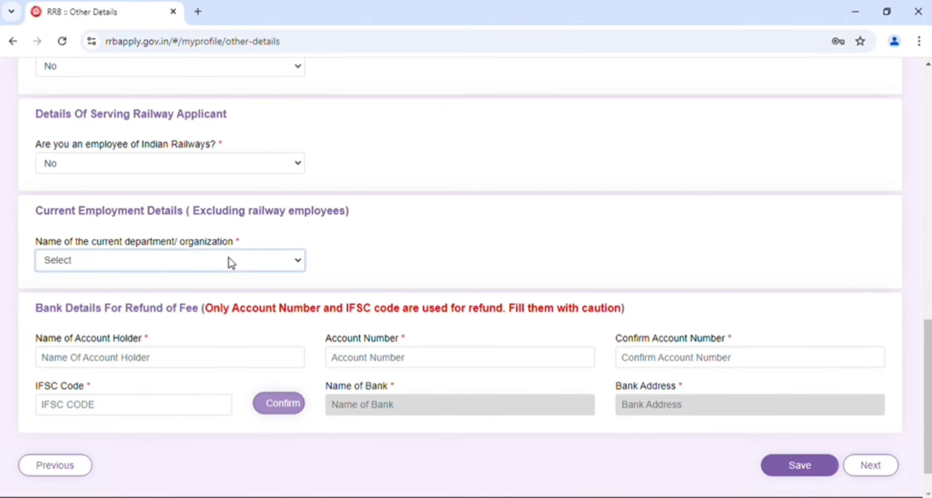
left_click(121, 297)
left_click(569, 162)
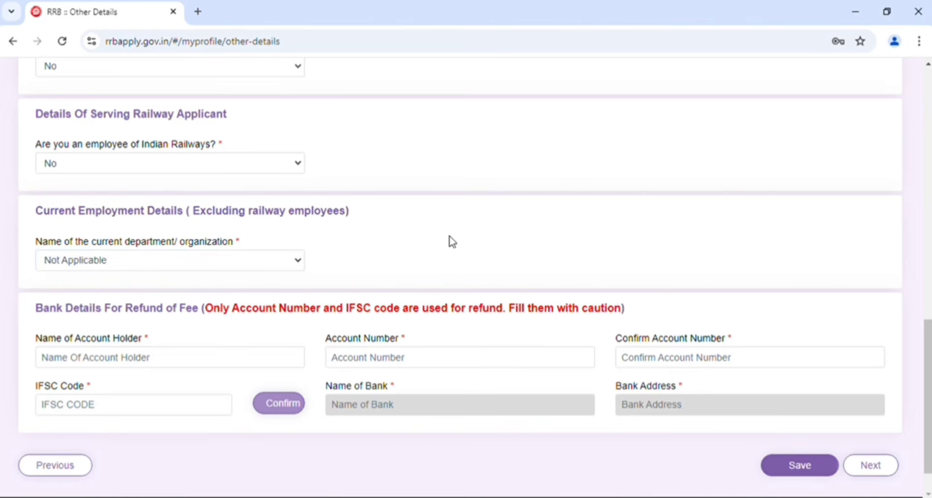
Go through the account holder name, account number and confirmation fields of the refund bank details, and save the other details
left_click(167, 363)
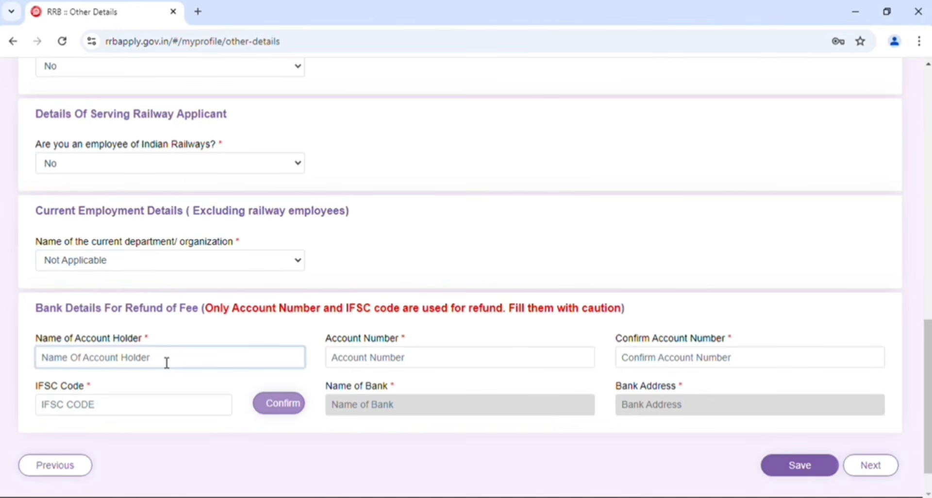
left_click(400, 362)
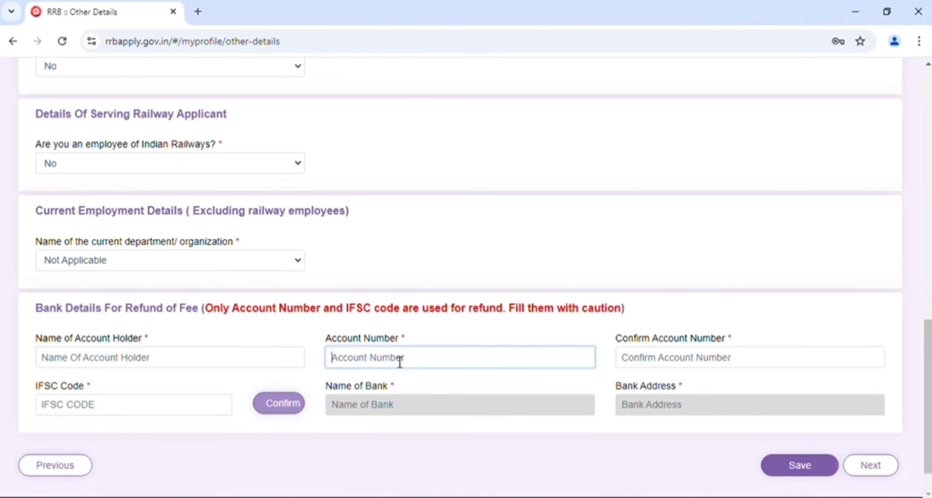
left_click(681, 360)
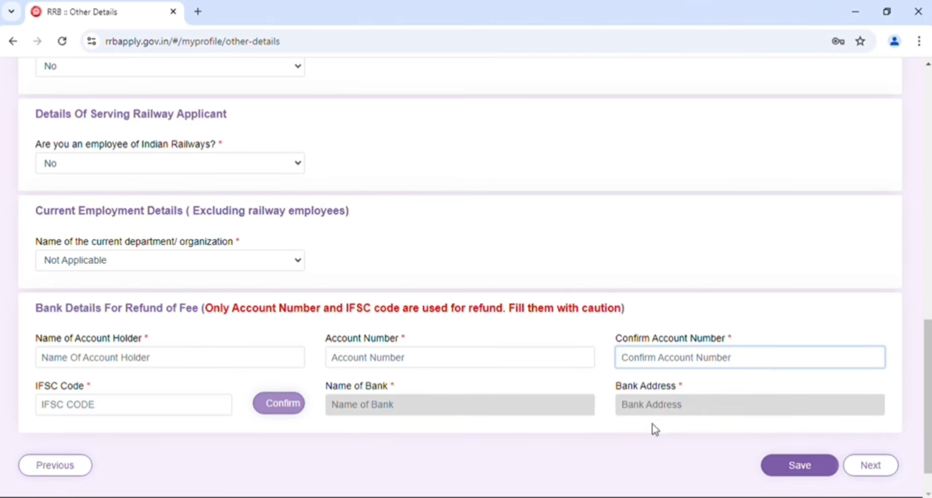
left_click(800, 466)
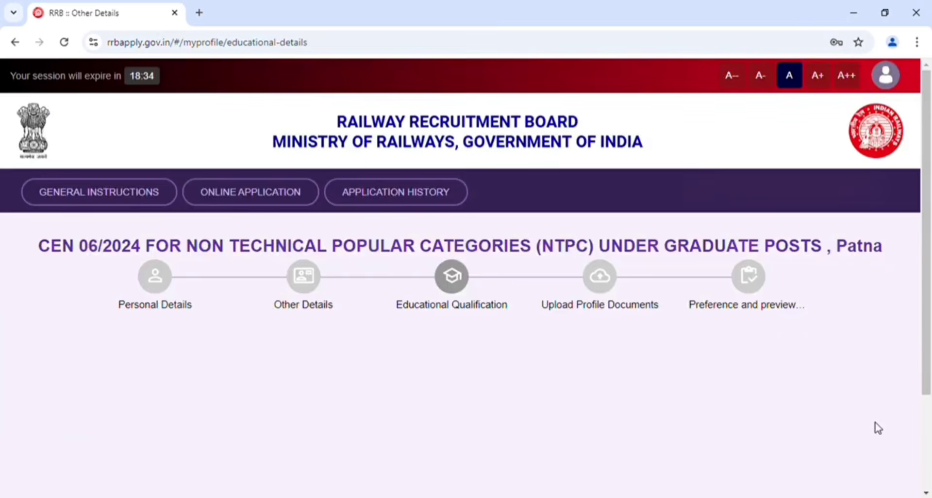
Look over the Essential Qualification section and its list of selectable qualifications
scroll(798, 403, "down", 4)
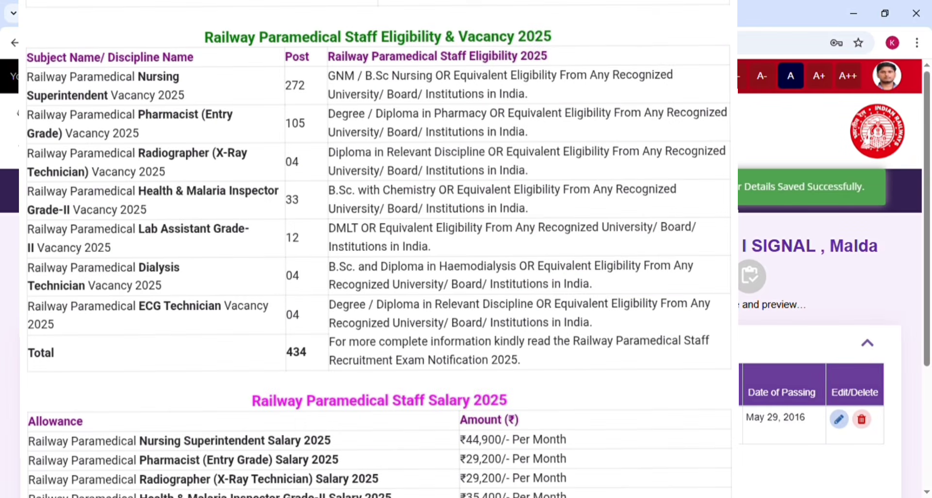
scroll(830, 292, "down", 3)
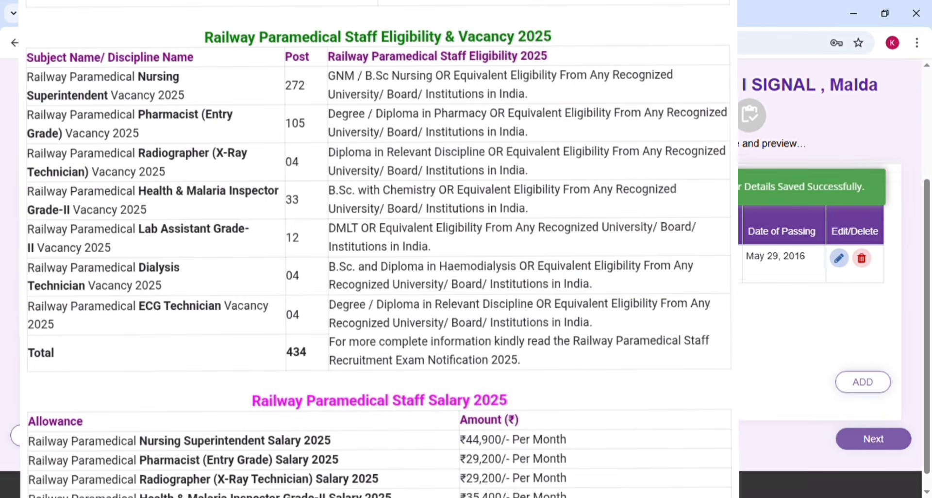
scroll(830, 292, "down", 1)
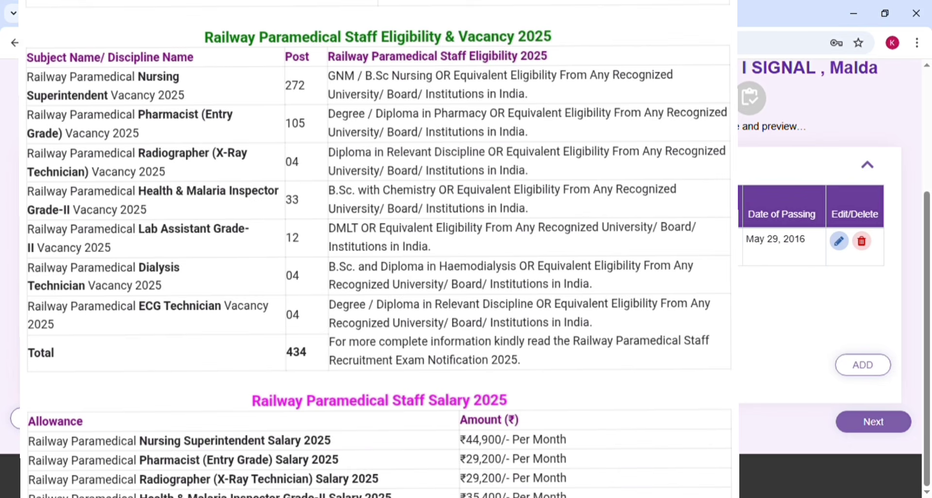
scroll(102, 381, "down", 4)
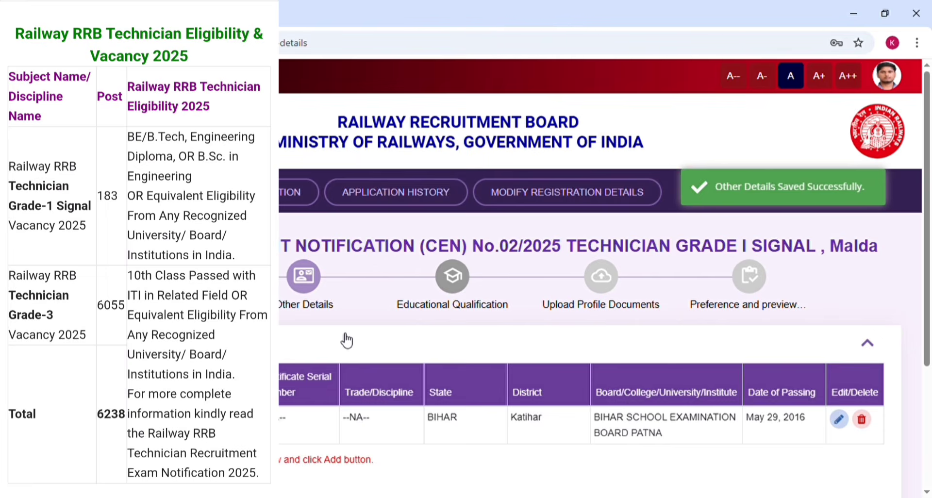
scroll(346, 340, "down", 2)
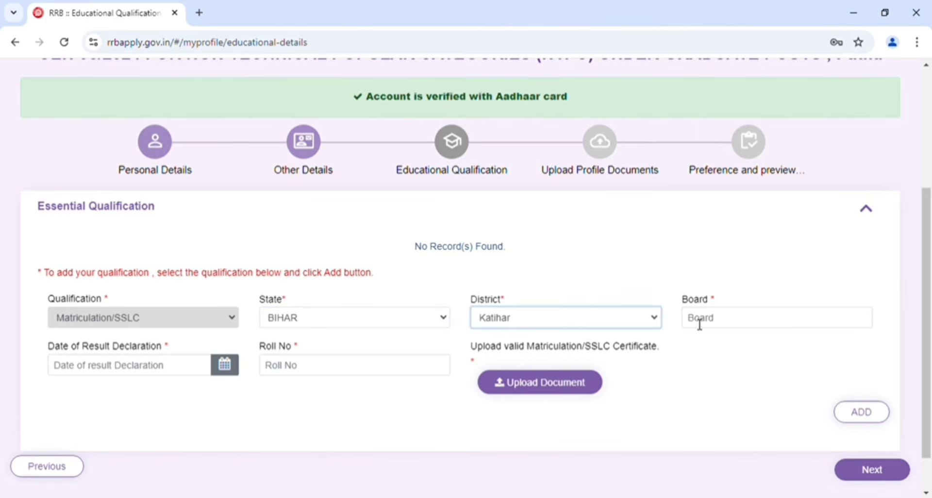
left_click(699, 324)
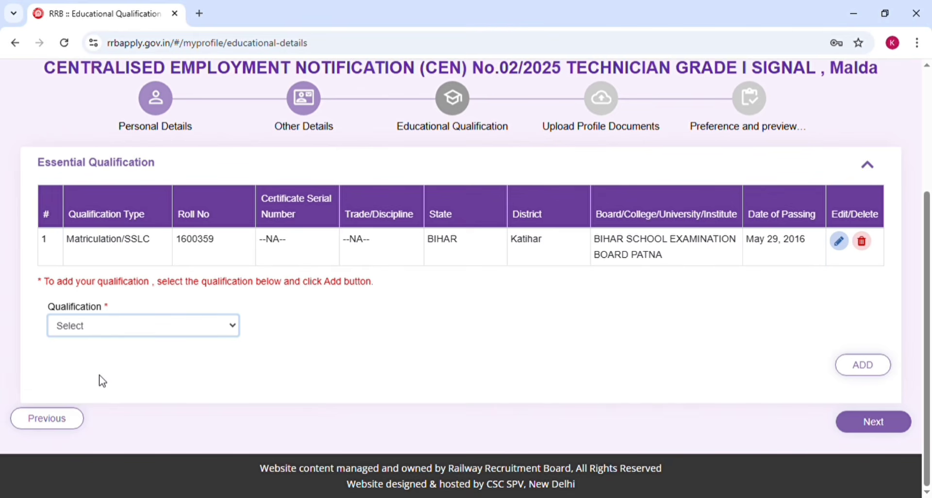
left_click(102, 381)
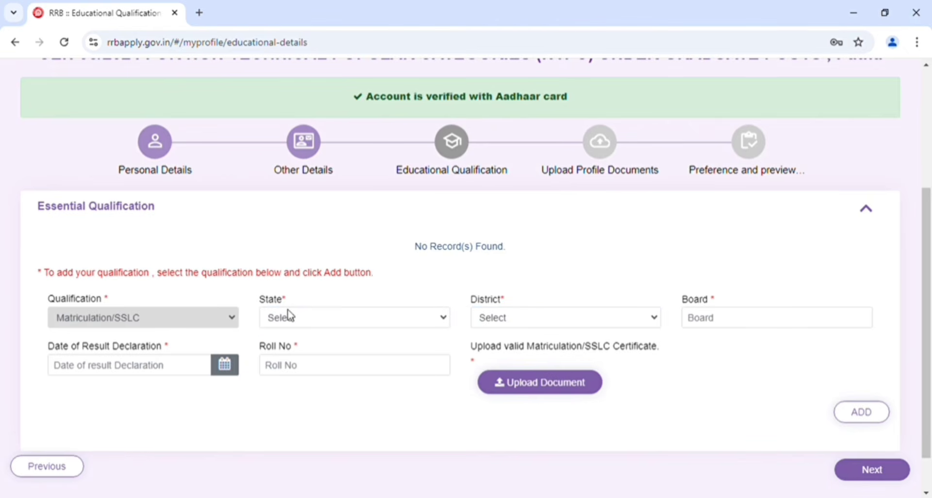
Set the Matriculation/SSLC qualification's state to BIHAR and its district to Katihar
left_click(292, 322)
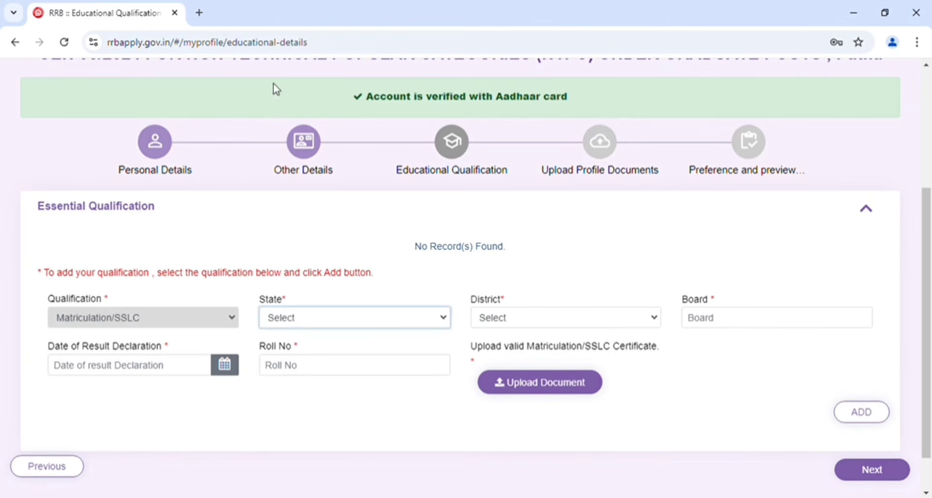
key("b")
left_click(513, 324)
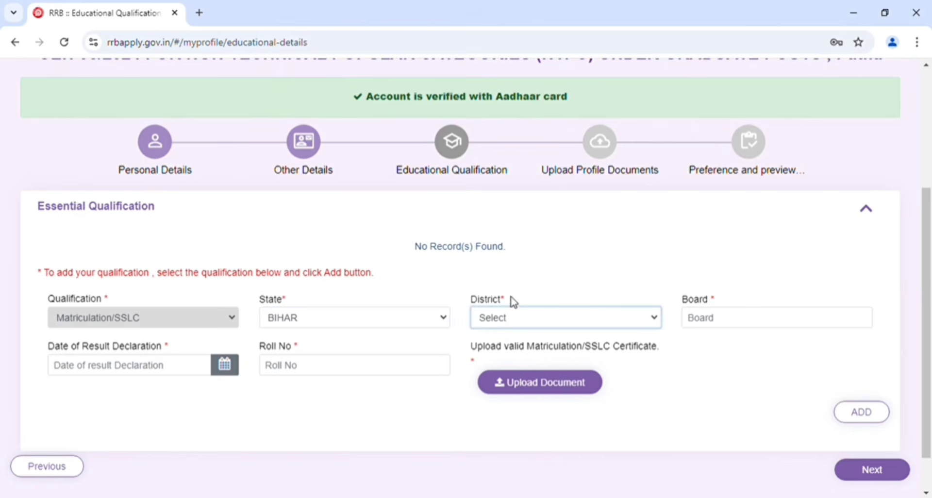
left_click(506, 253)
Go through the Matriculation board, result declaration date and roll number fields, including the date calendar
left_click(699, 325)
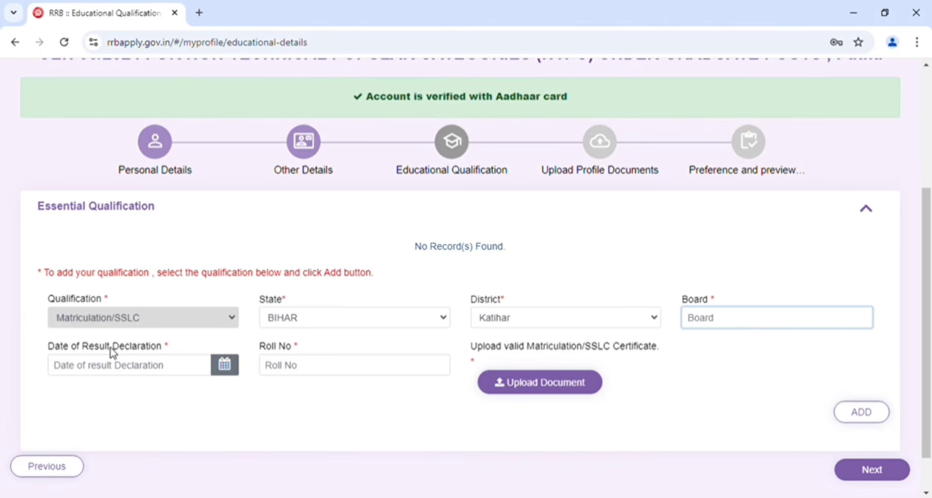
left_click(160, 370)
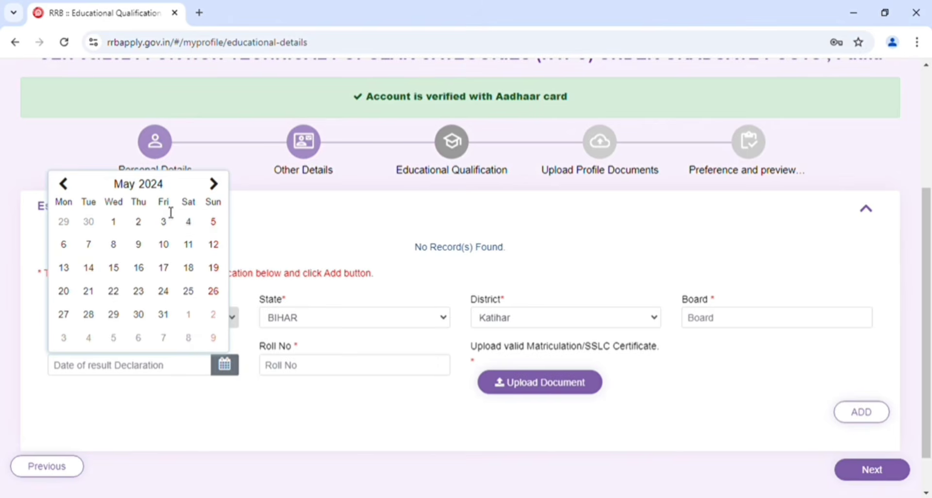
left_click(166, 398)
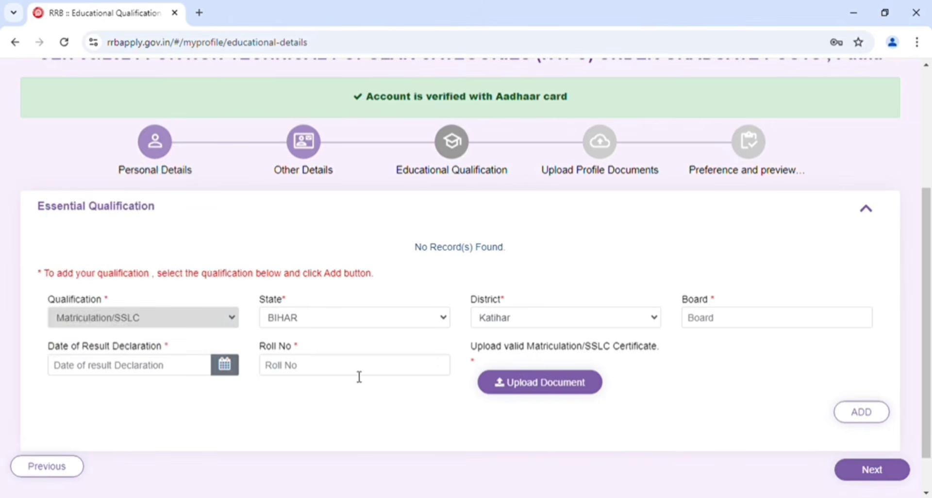
left_click(326, 372)
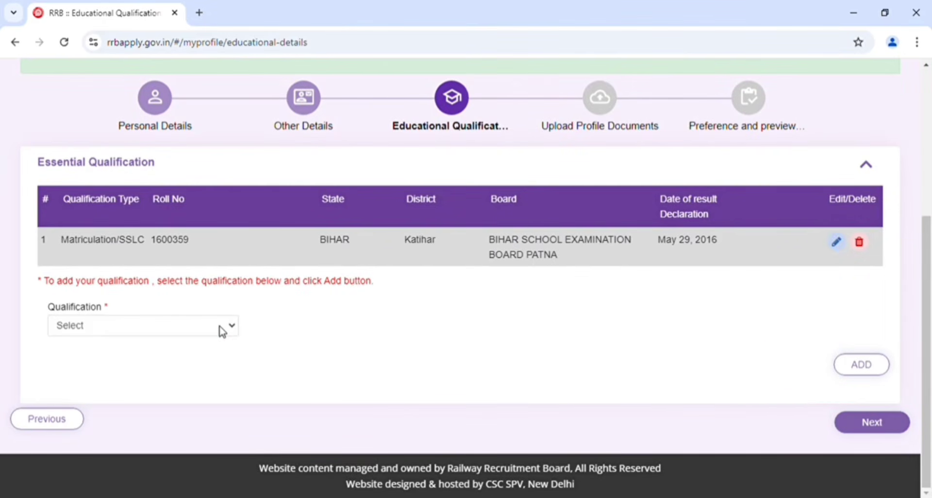
Choose Bachelor of Science as the next essential qualification and Physics as its discipline/subject
left_click(223, 333)
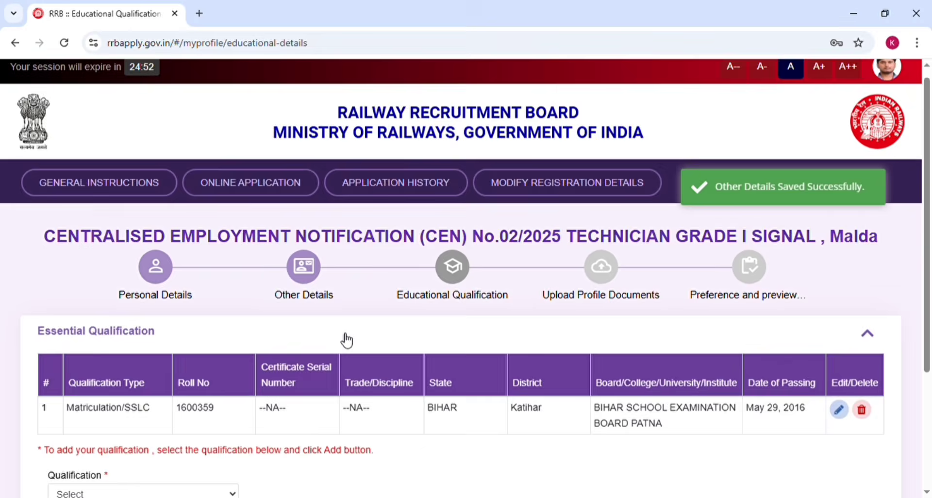
scroll(343, 338, "down", 2)
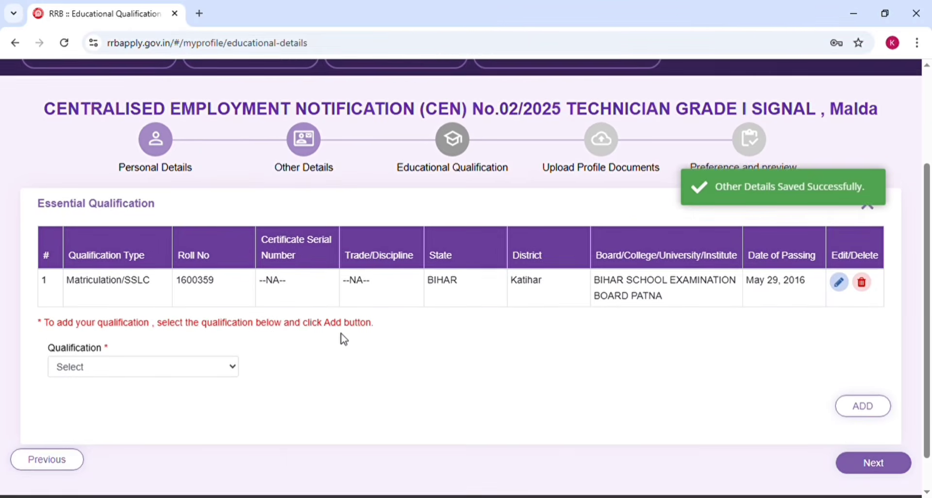
scroll(344, 339, "down", 1)
scroll(344, 338, "down", 1)
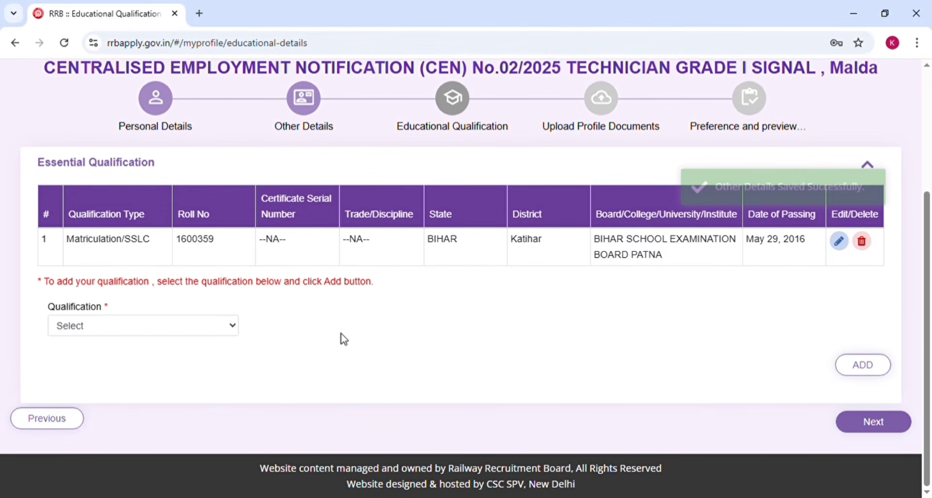
left_click(132, 334)
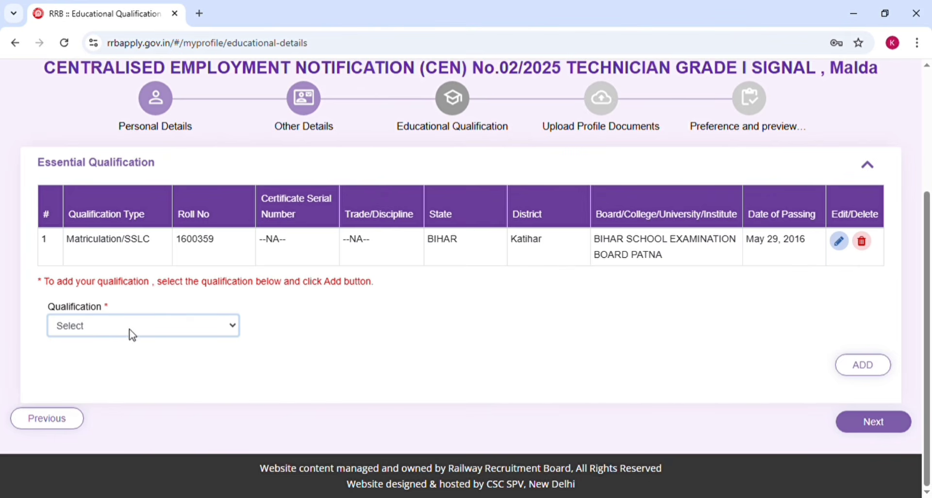
left_click(100, 375)
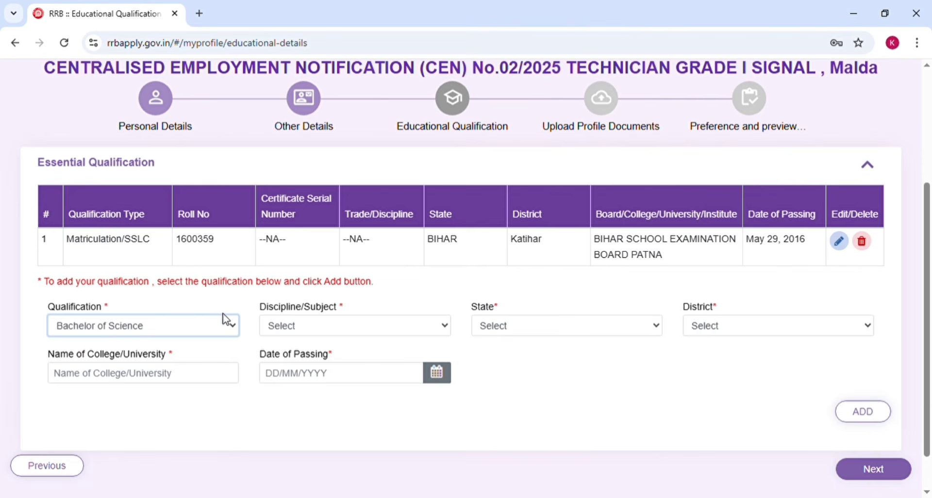
left_click(307, 329)
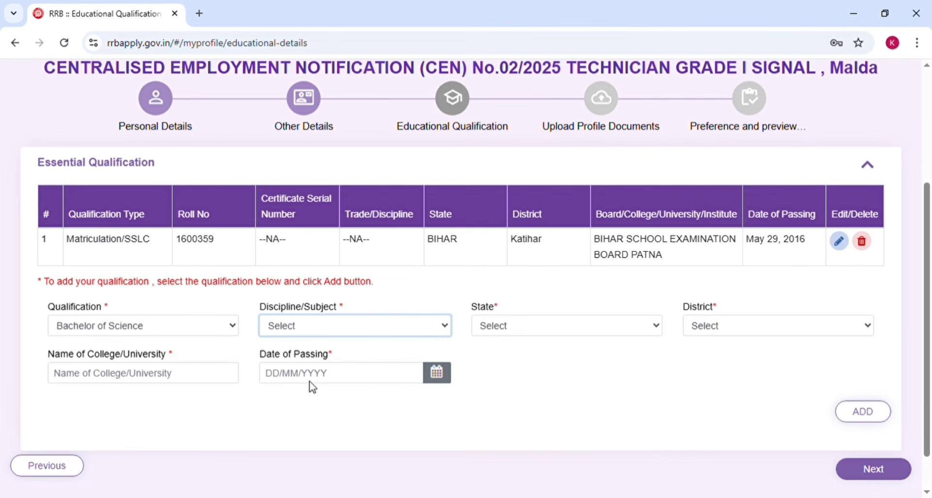
left_click(307, 424)
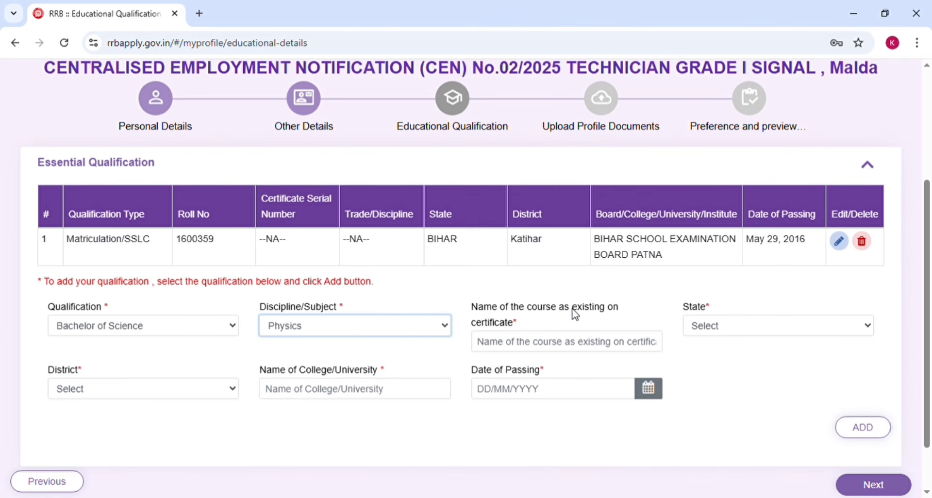
Set the Bachelor of Science qualification's state to BIHAR and its district to Katihar
left_click(598, 353)
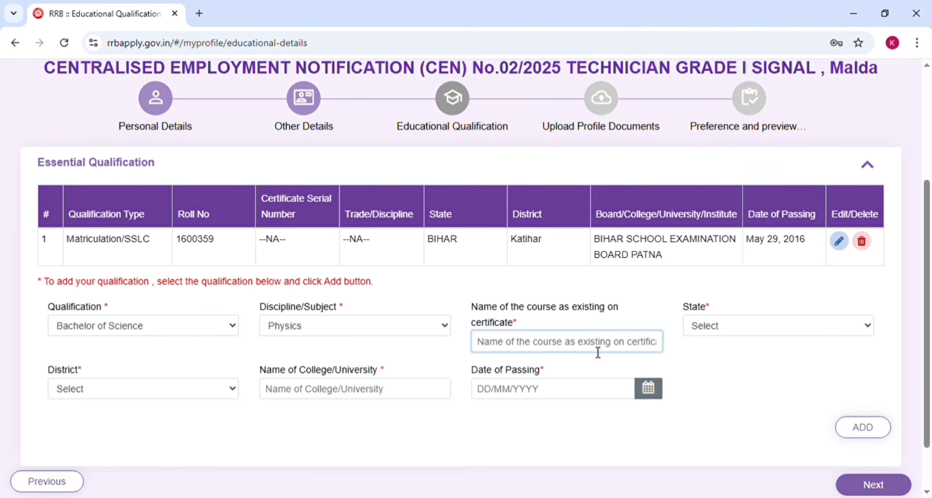
left_click(699, 330)
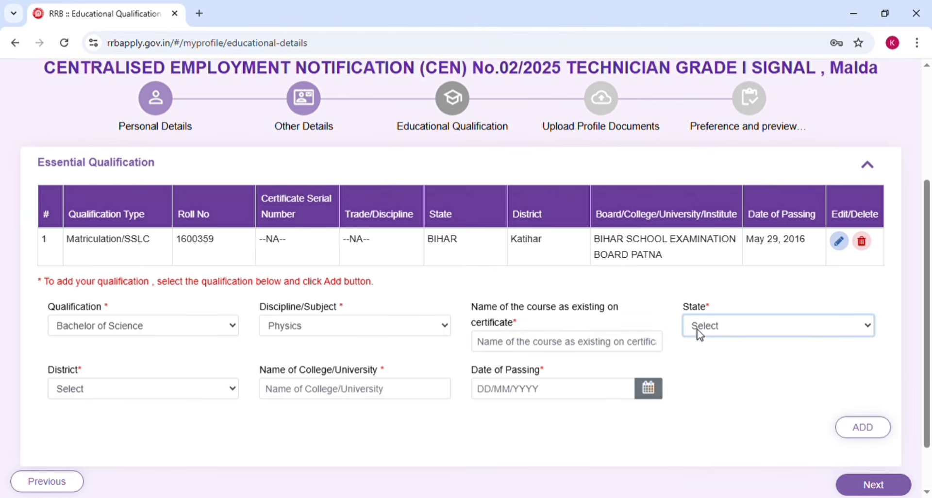
key("b")
left_click(82, 389)
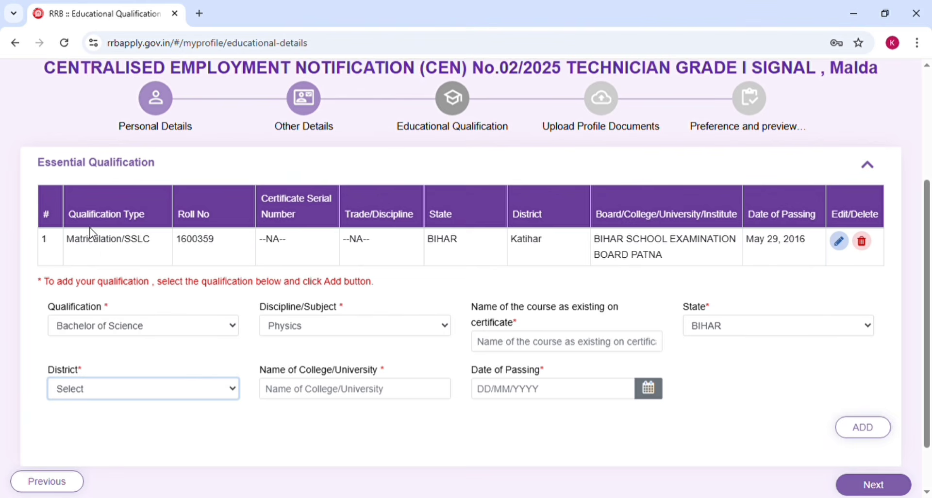
key("k")
Enter purnea university as the Bachelor of Science qualification's college/university name
left_click(353, 393)
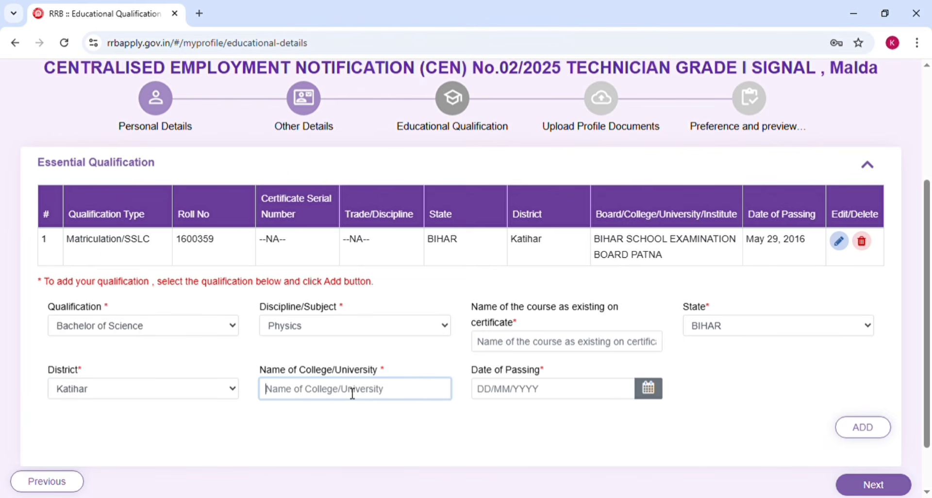
type("purne")
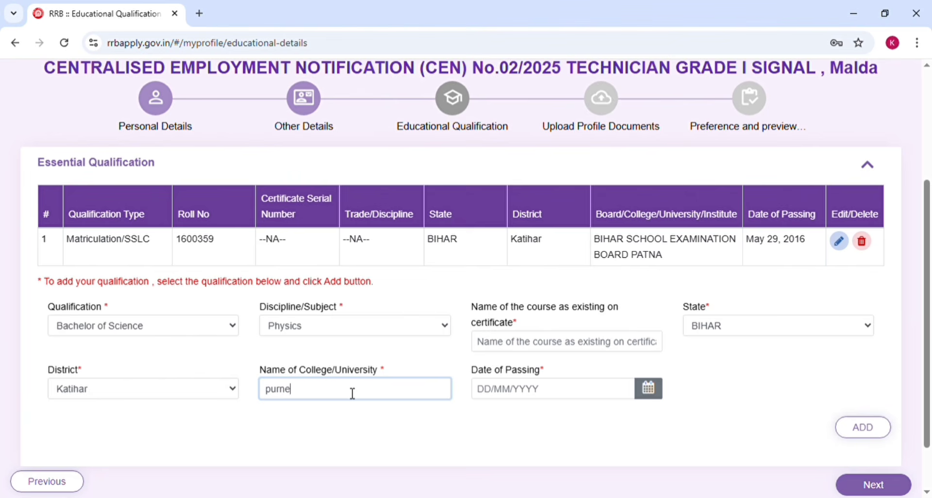
type("a university")
Set the Bachelor of Science date of passing to 05/06/2024 and add the qualification to the list
left_click(541, 394)
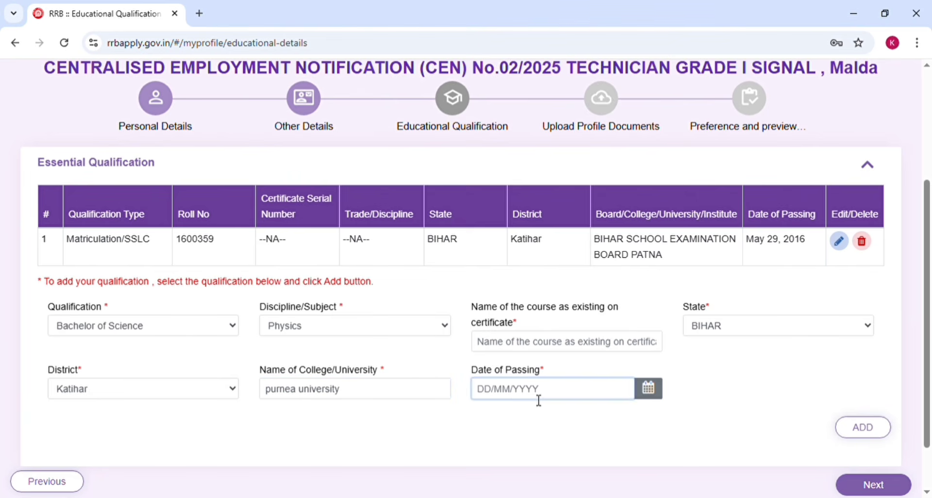
left_click(487, 208)
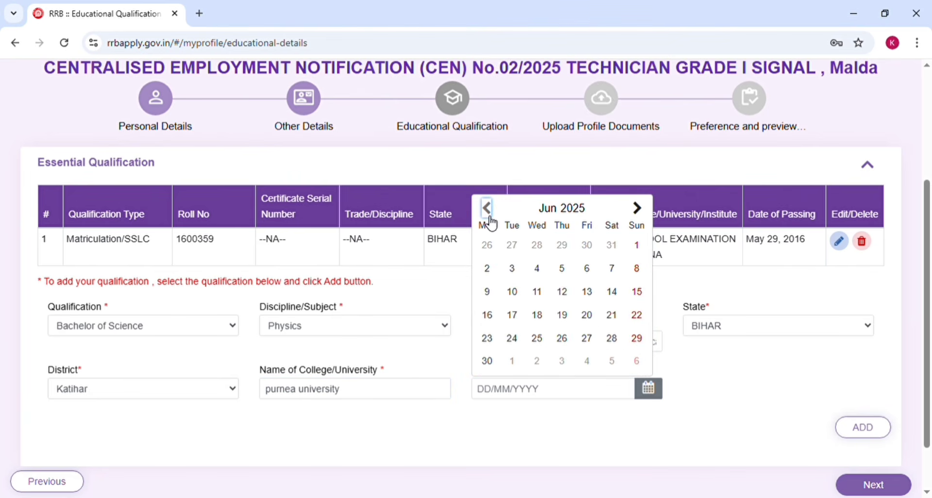
left_click(574, 217)
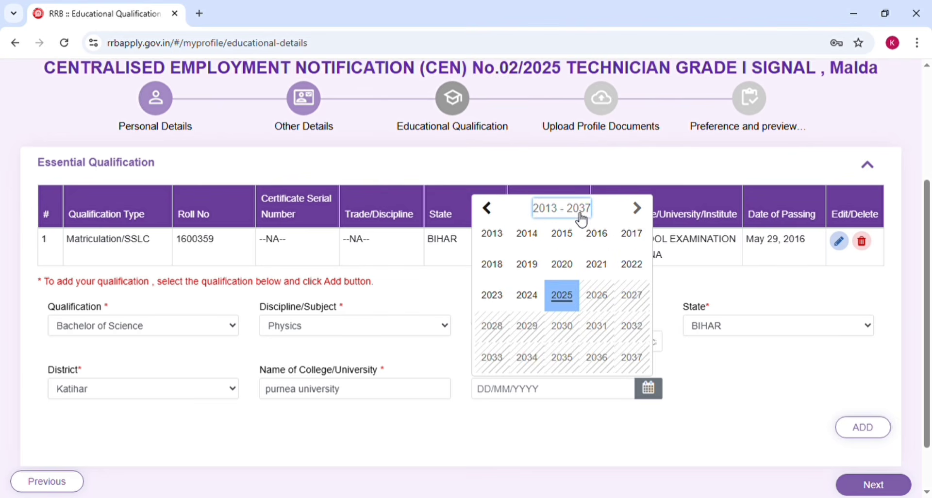
left_click(526, 297)
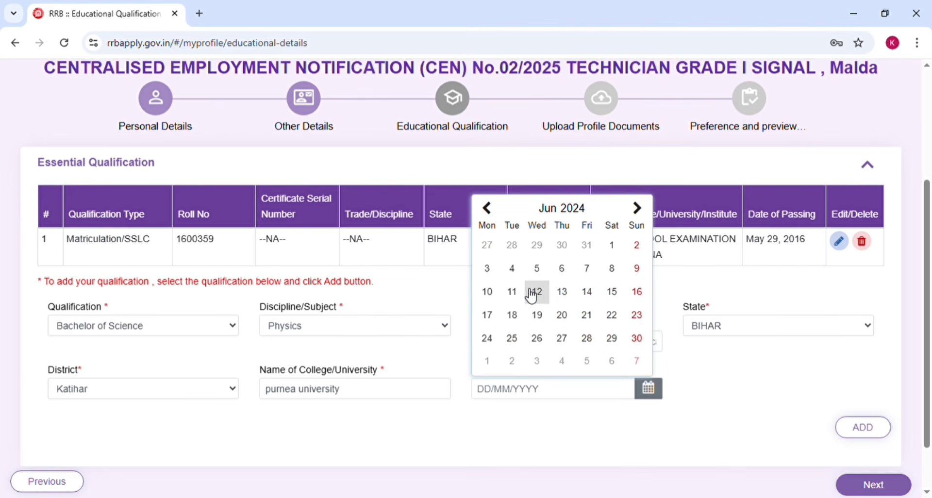
left_click(537, 272)
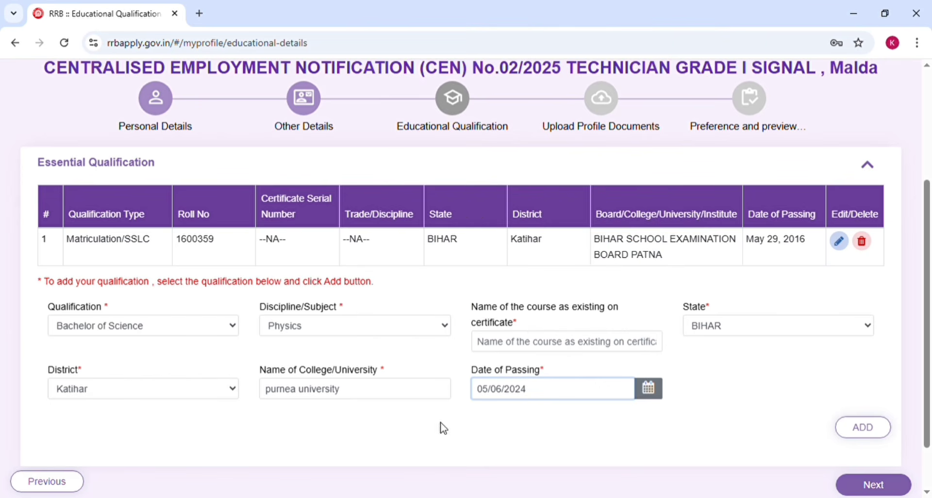
left_click(875, 433)
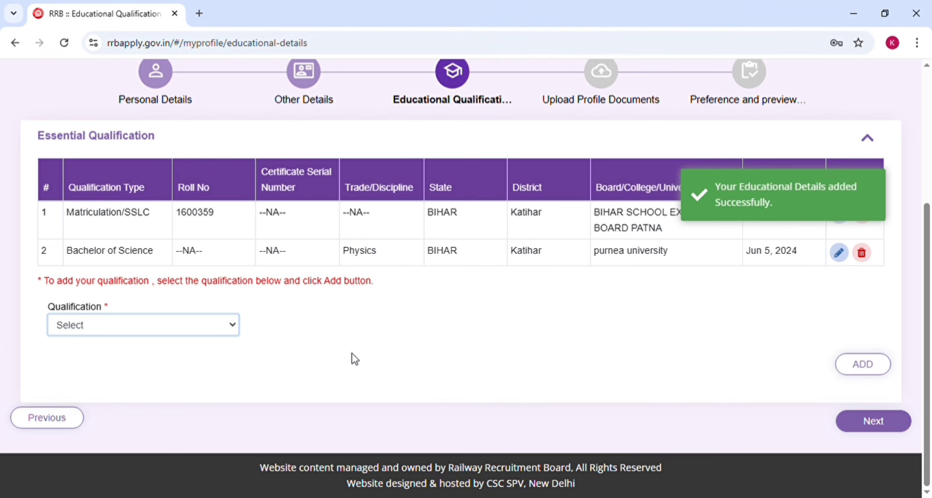
Choose 3 years Diploma in Engineering as the next qualification, with Computer Science as its discipline/subject
left_click(146, 373)
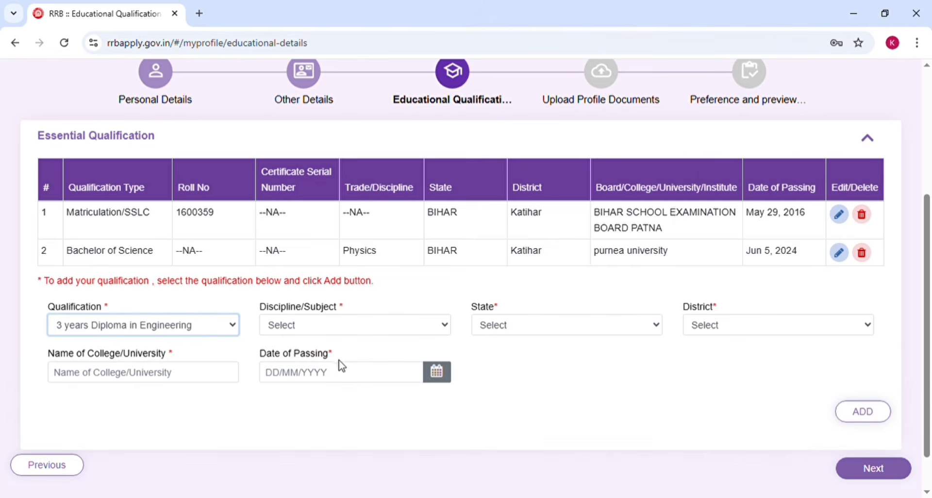
left_click(327, 333)
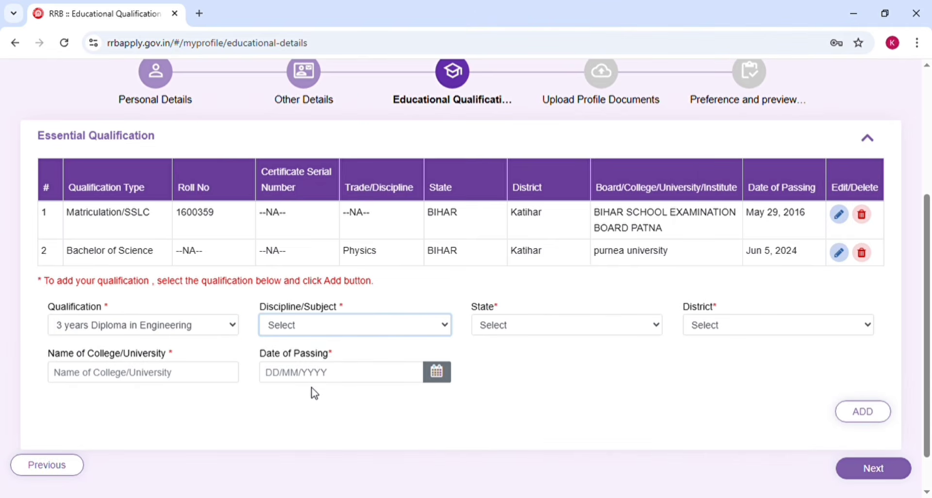
left_click(319, 362)
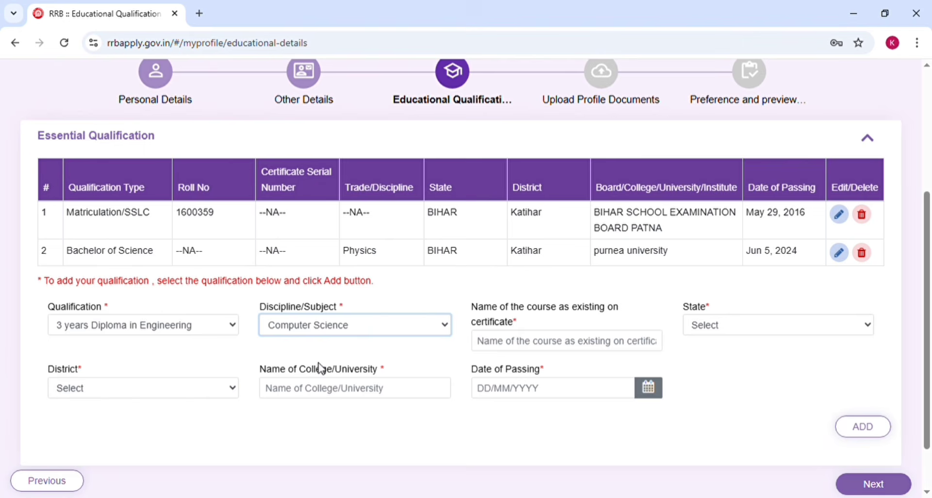
Set the engineering diploma's state to BIHAR and its district to Katihar
left_click(523, 344)
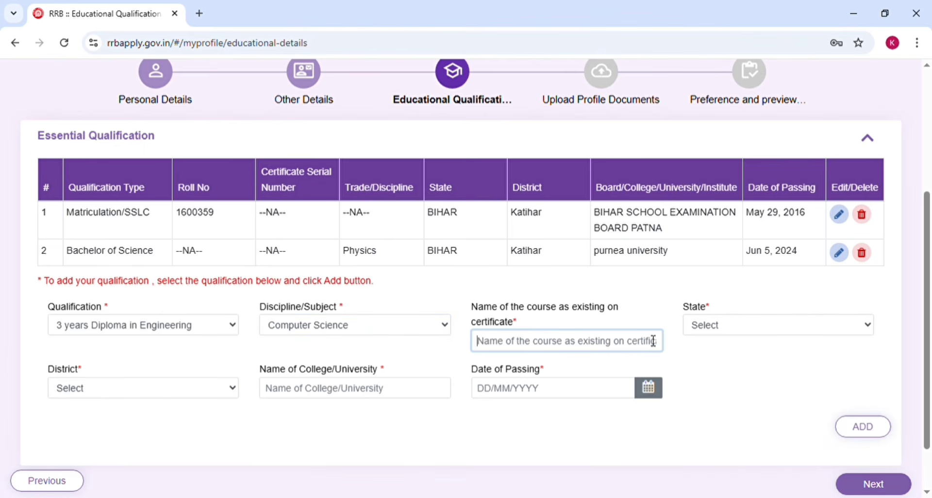
left_click(753, 333)
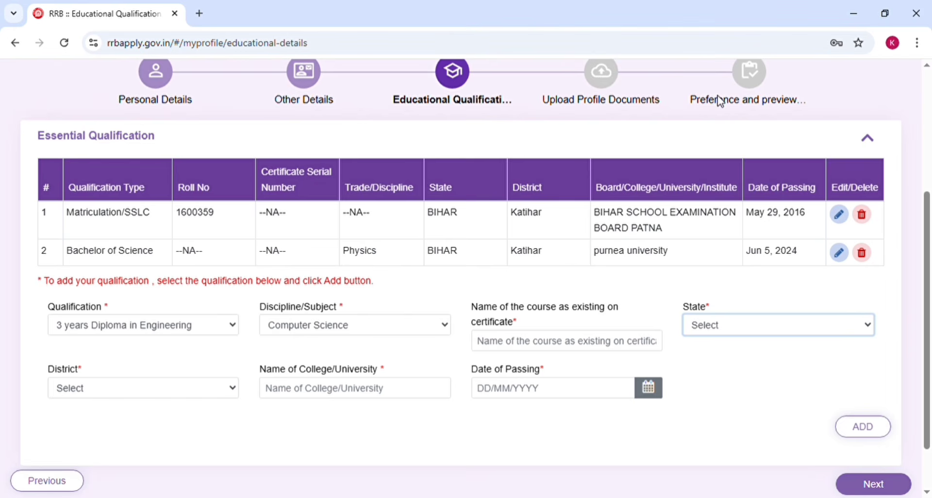
key("b")
left_click(116, 390)
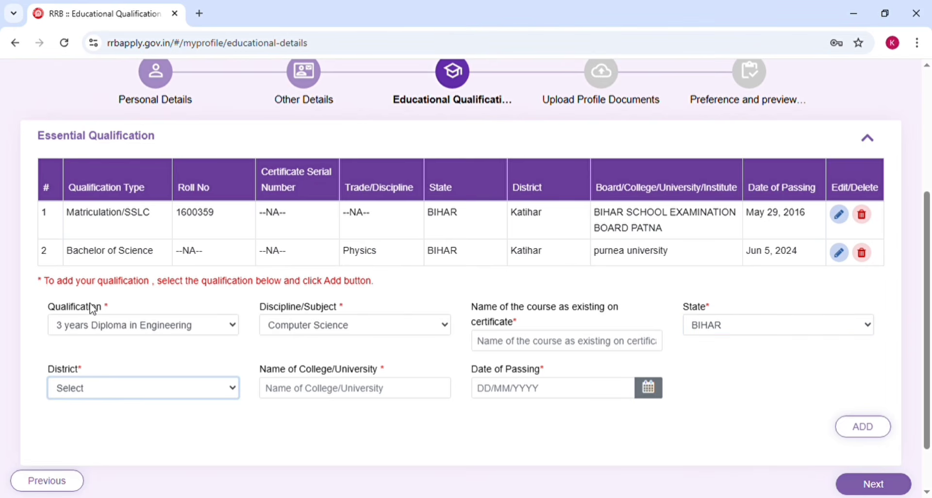
key("k")
Enter computer as the engineering diploma's course name as existing on the certificate
left_click(325, 395)
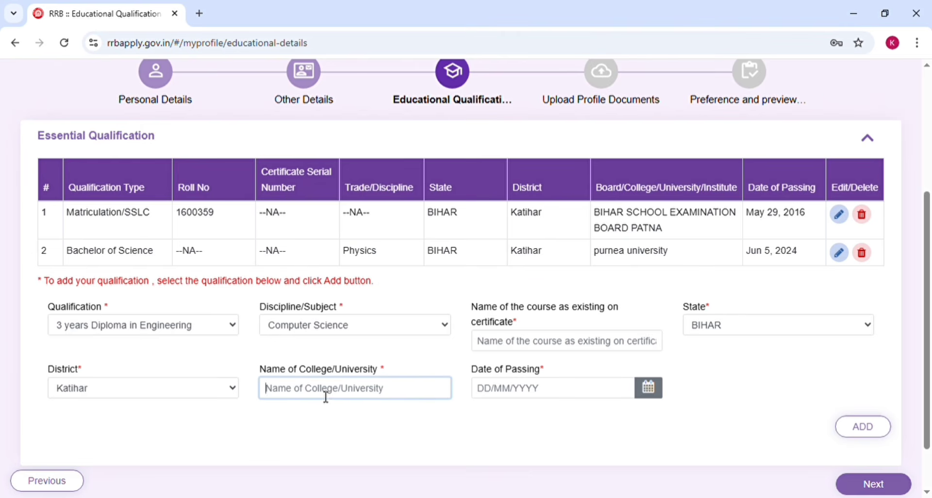
left_click(551, 392)
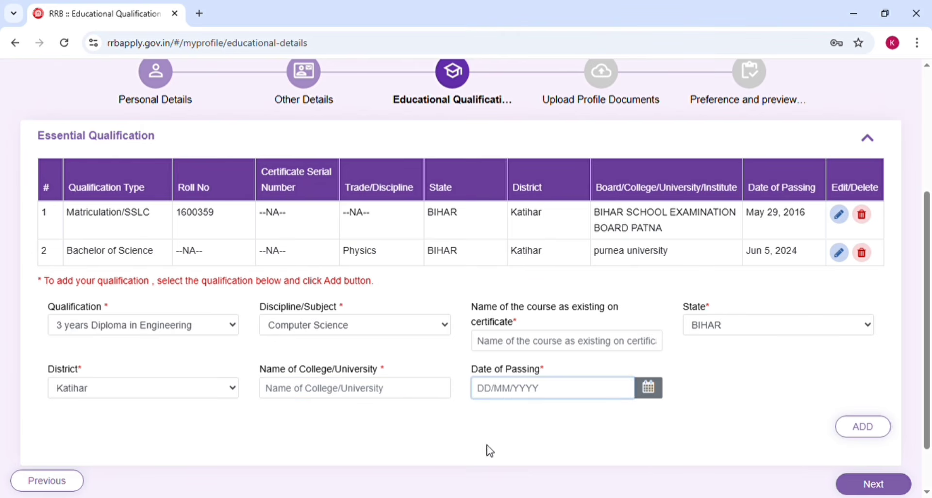
left_click(486, 445)
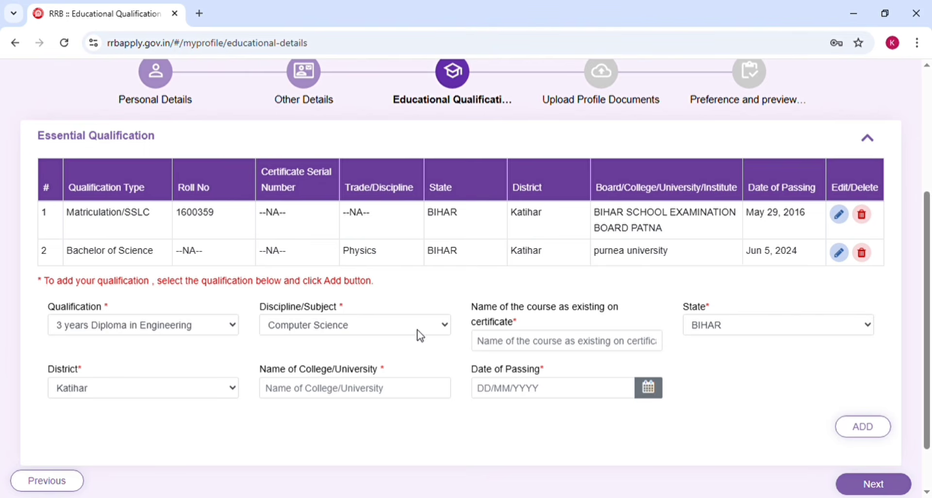
left_click(513, 350)
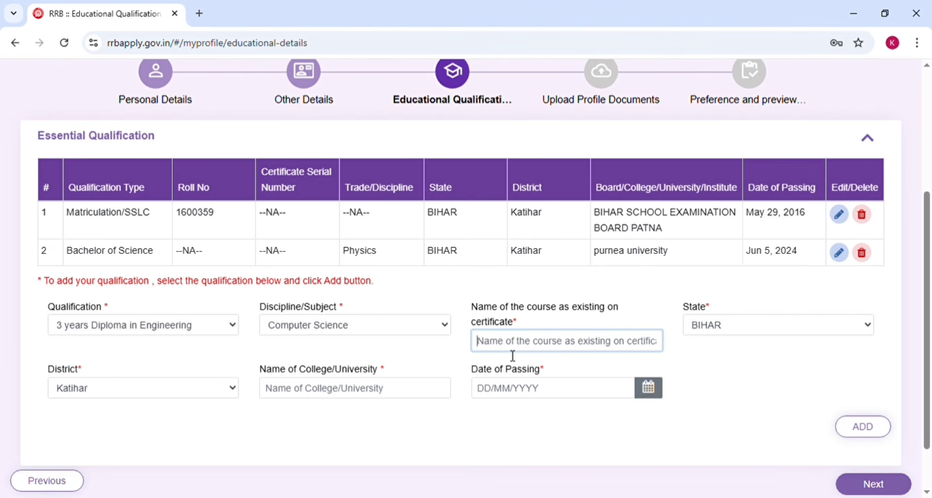
type("computer")
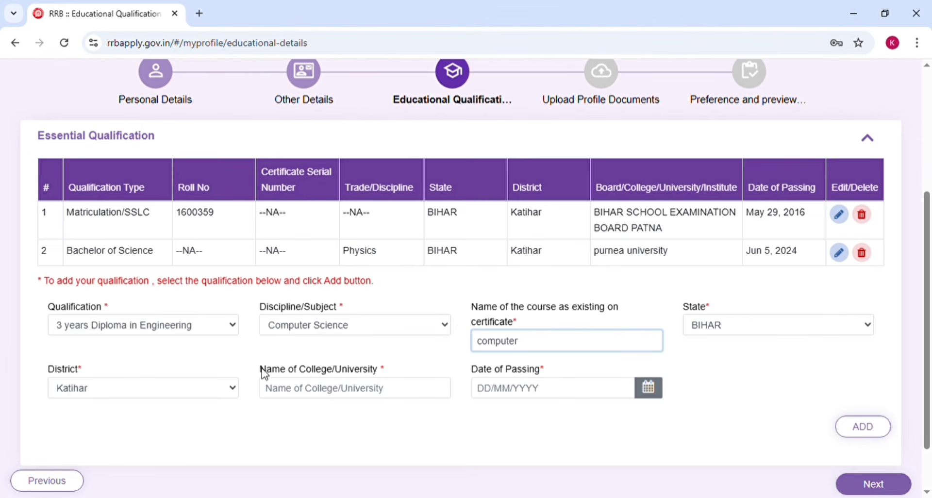
Fill in the engineering diploma's college/university name and add the qualification
left_click(364, 384)
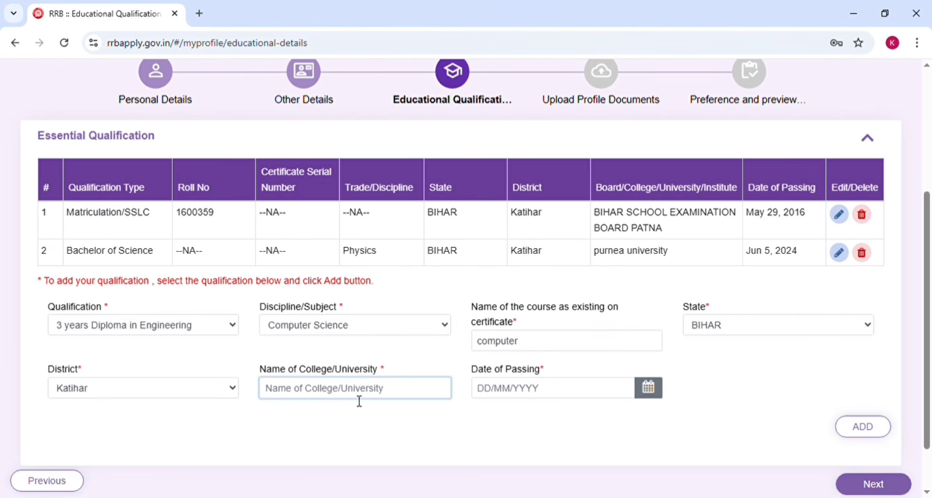
type("pur")
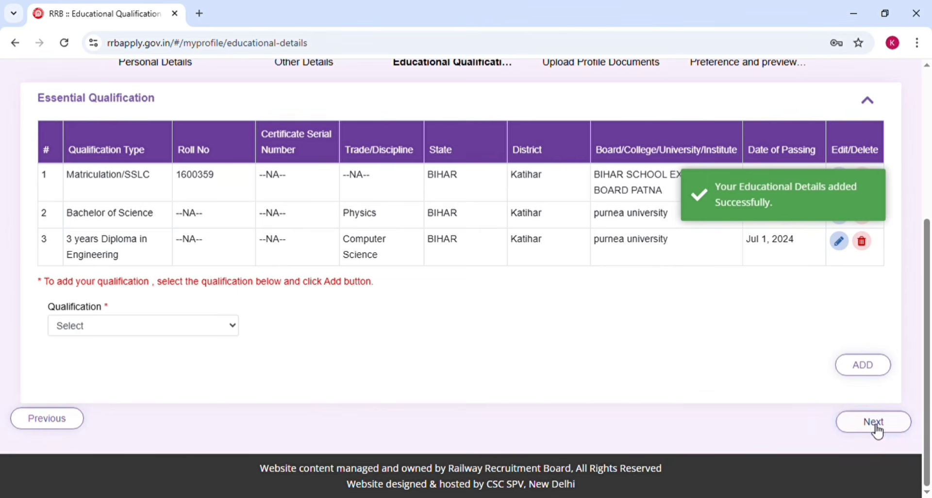
left_click(876, 427)
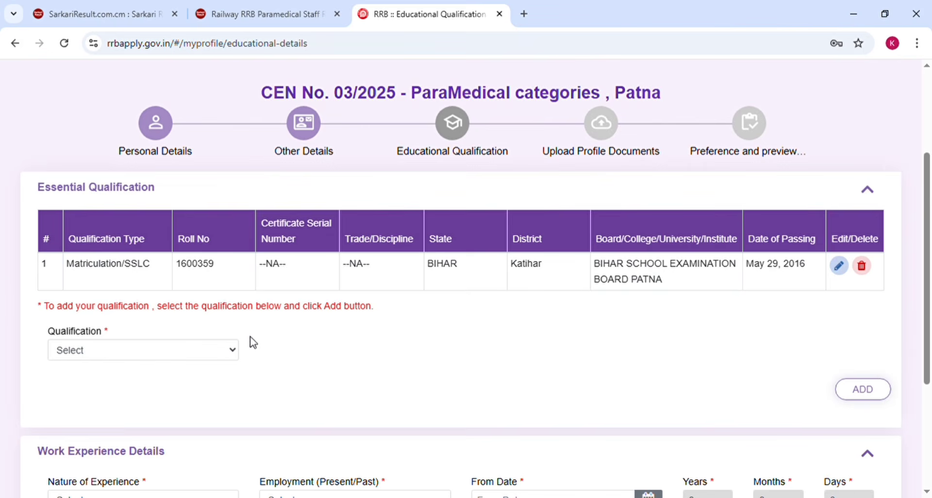
Edit the Matriculation/SSLC entry in the ParaMedical application and fill in its 10th class certificate serial number
left_click(203, 360)
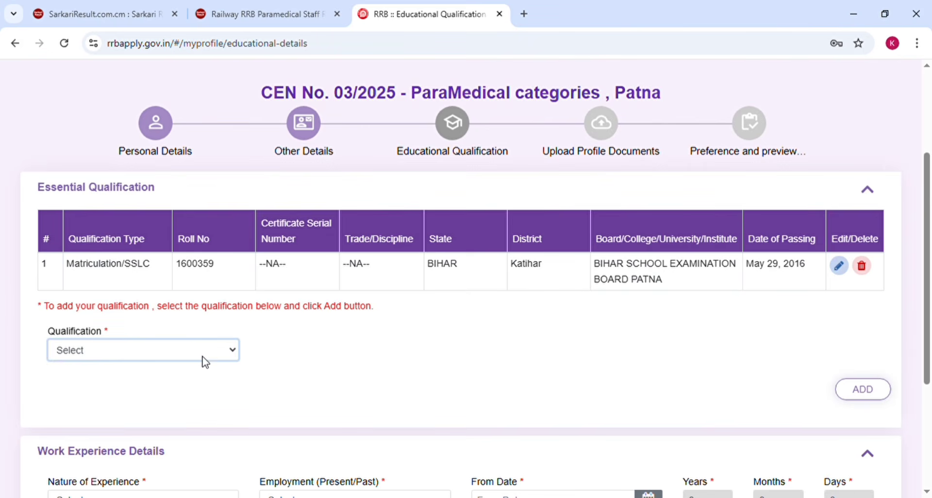
left_click(465, 322)
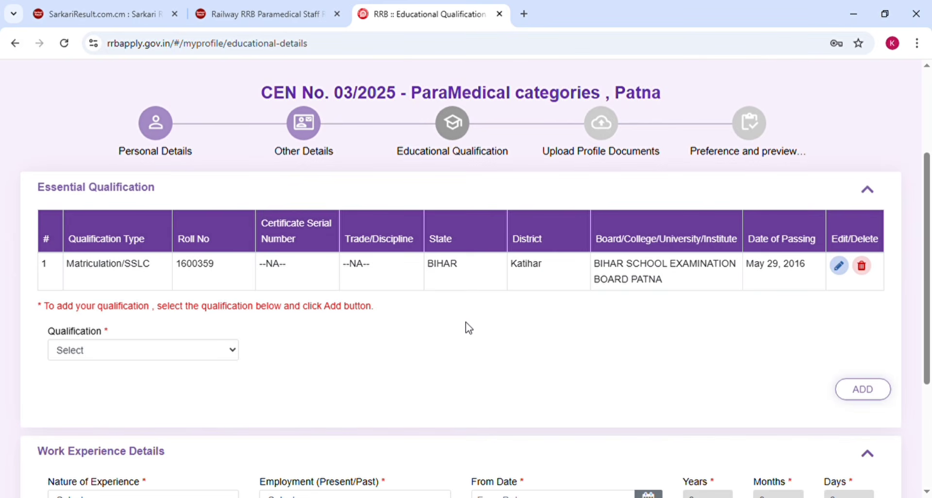
scroll(465, 321, "down", 2)
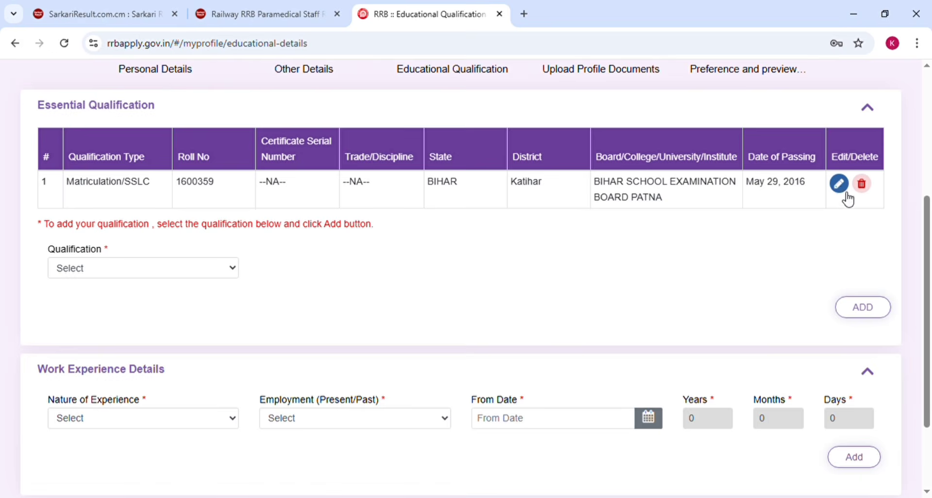
left_click(840, 191)
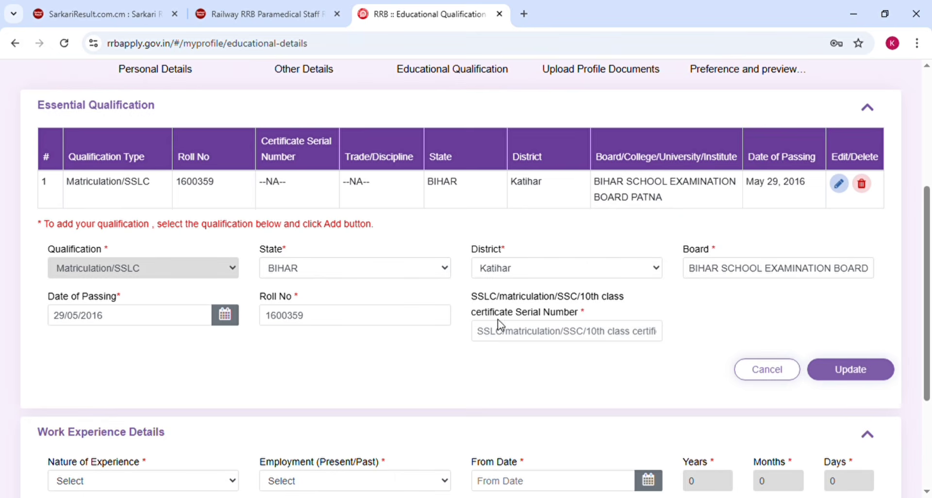
left_click_drag(418, 355, 399, 358)
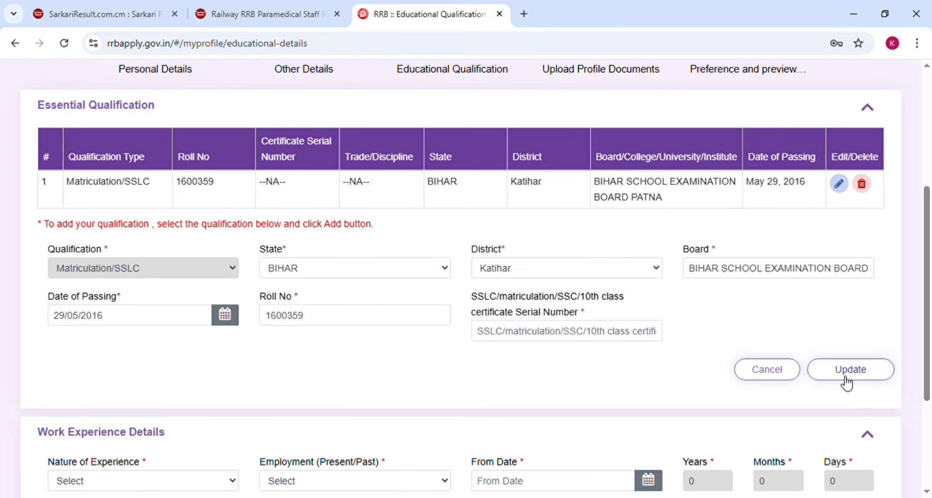
left_click(578, 332)
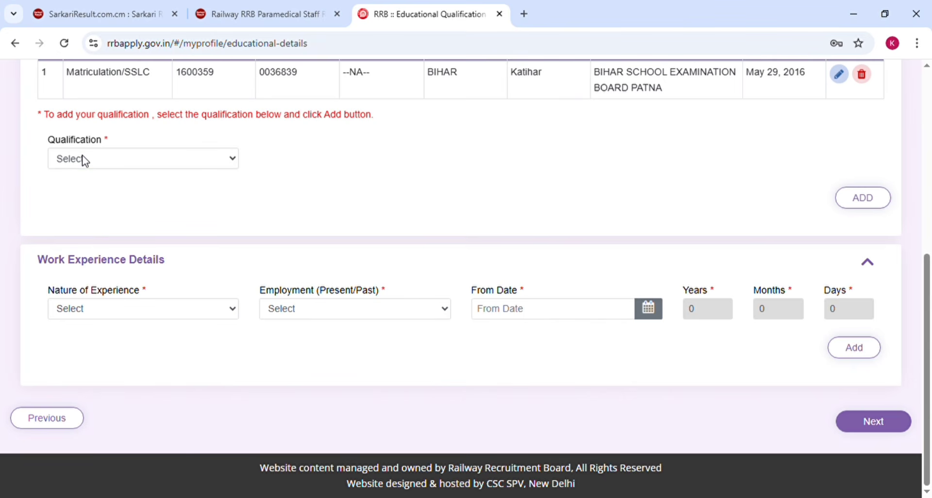
Choose B.Sc Nursing as the qualification and discipline/subject, and enter BSED as the course name on the certificate
left_click(84, 160)
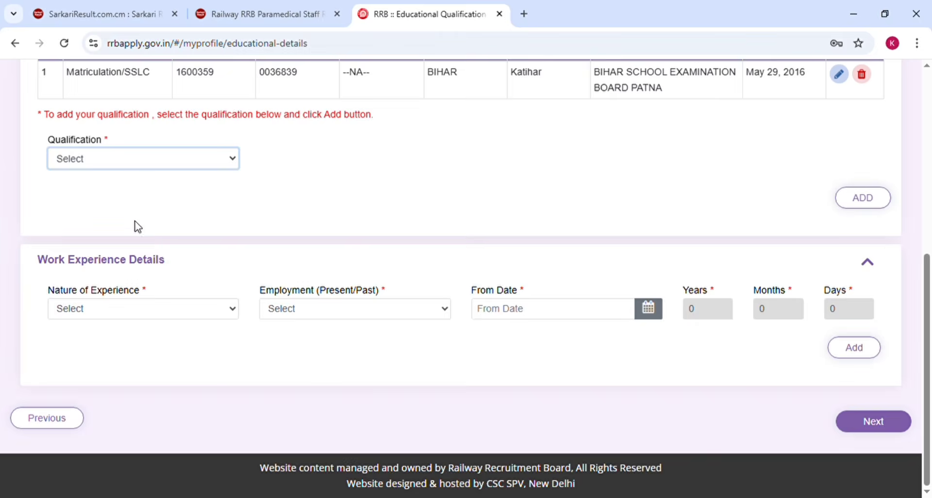
left_click(506, 148)
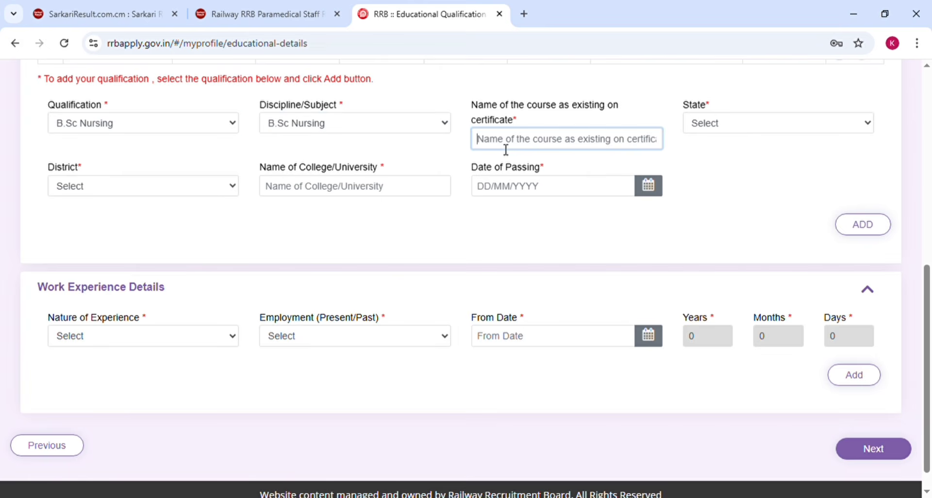
type("BSED")
Set the B.Sc Nursing qualification's state to BIHAR and its district to Katihar
left_click(706, 128)
left_click(708, 215)
left_click(114, 187)
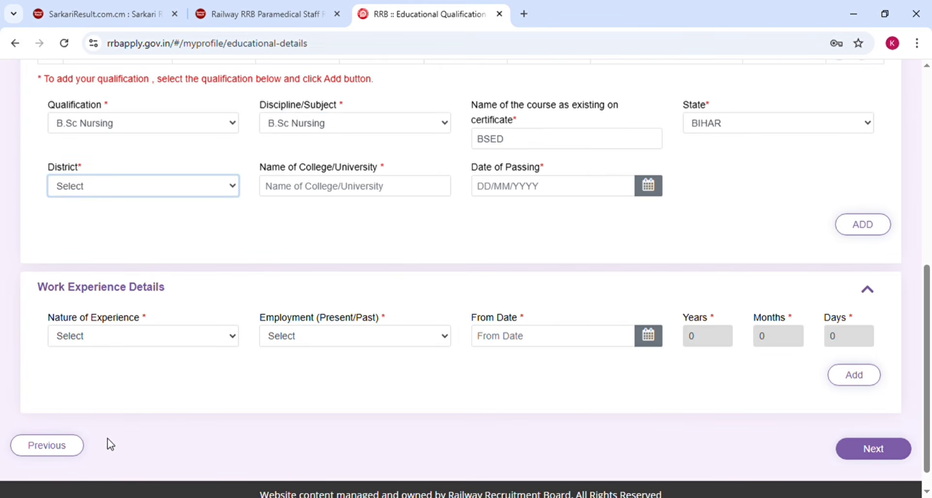
left_click(109, 442)
Enter PUENEA UNIVERSITY and a passing date of 15 August 2025 for B.Sc Nursing, and add the qualification
left_click(368, 193)
type("PUENEA UNIVERSITY")
left_click(584, 194)
scroll(584, 195, "up", 1)
left_click(586, 157)
left_click(863, 291)
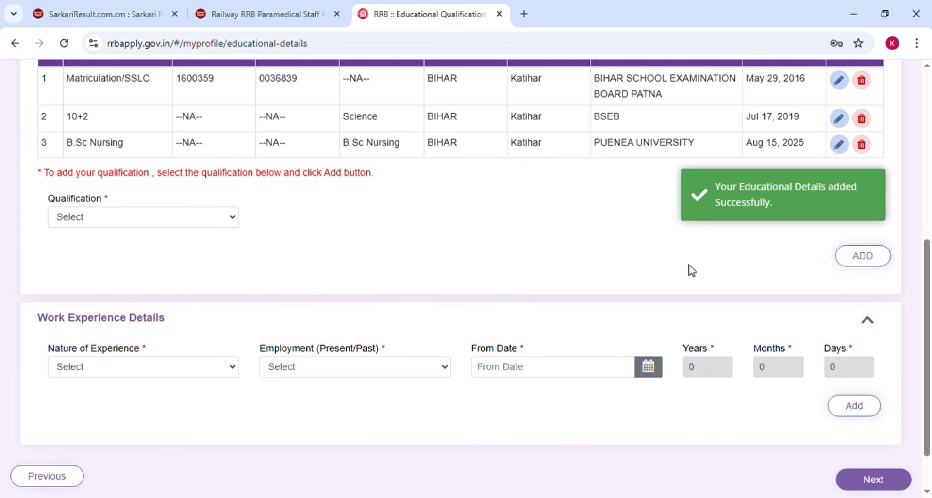
Set the nature of work experience to the In-house Training / Experience option and continue to uploading the profile documents
scroll(694, 272, "down", 1)
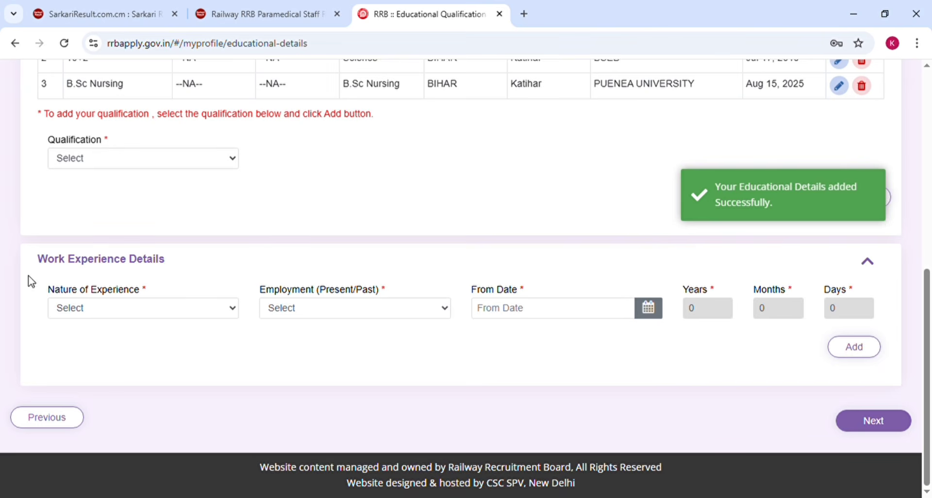
left_click(111, 314)
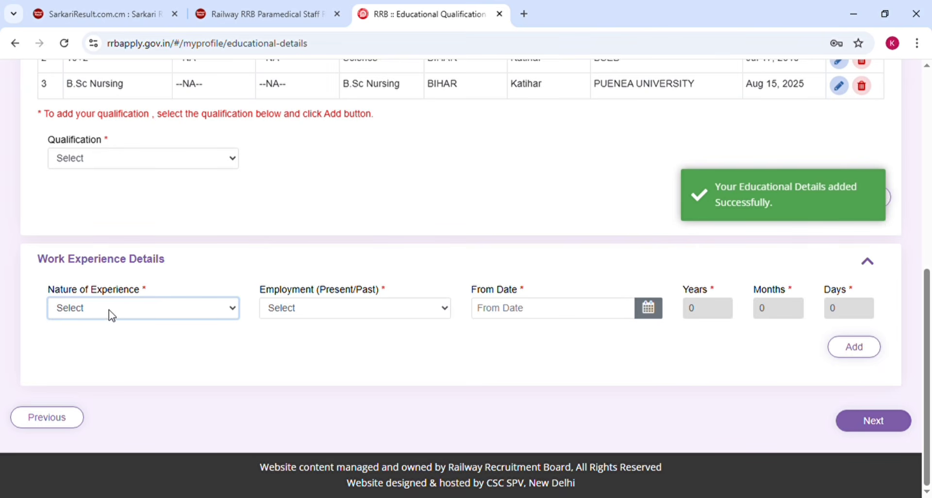
left_click(111, 353)
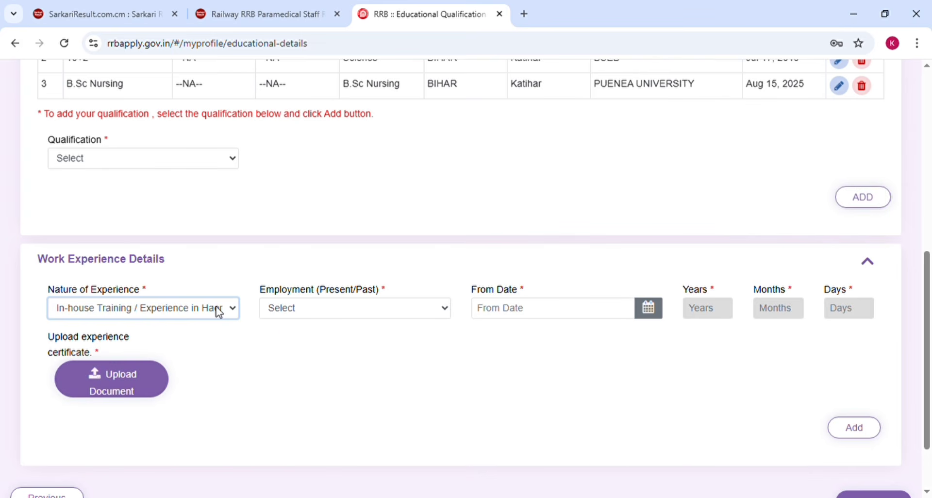
left_click(894, 429)
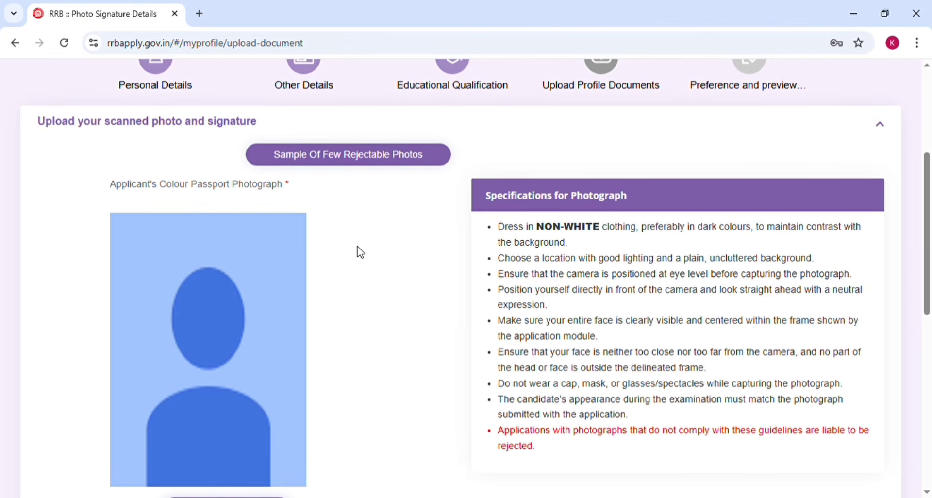
Bring up the QR code for capturing the live photo from a mobile and scan it with Google Lens on the phone
scroll(338, 253, "down", 5)
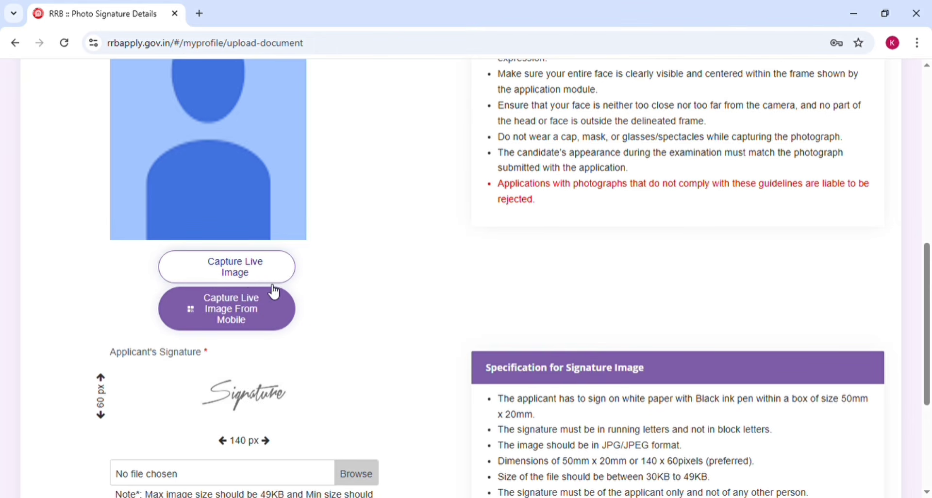
left_click(244, 314)
left_click(236, 318)
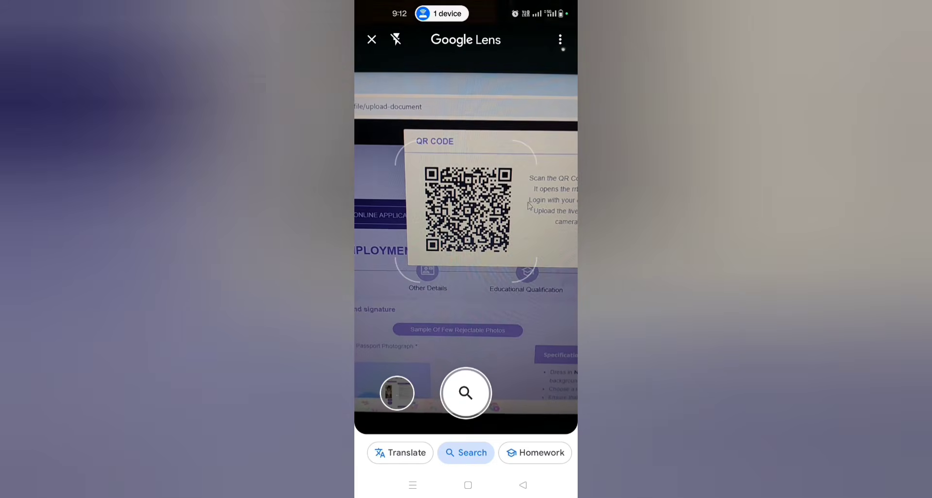
left_click(468, 213)
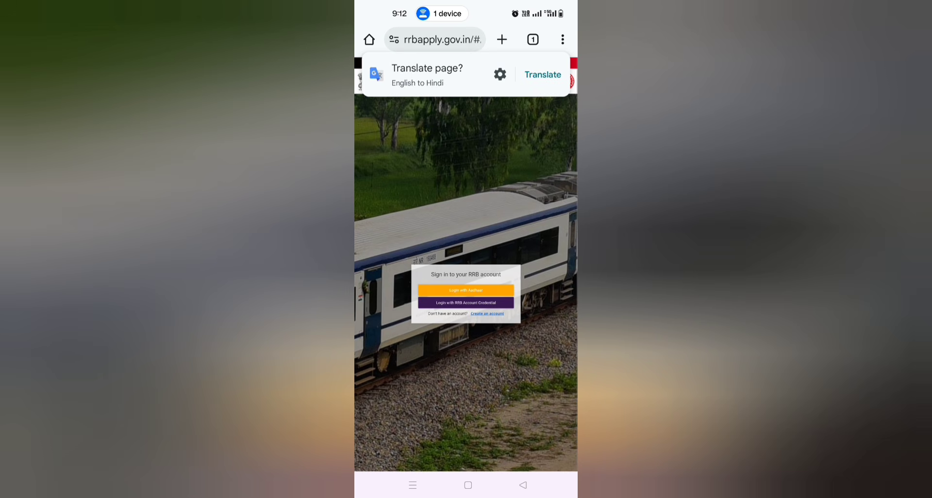
left_click_drag(457, 86, 544, 84)
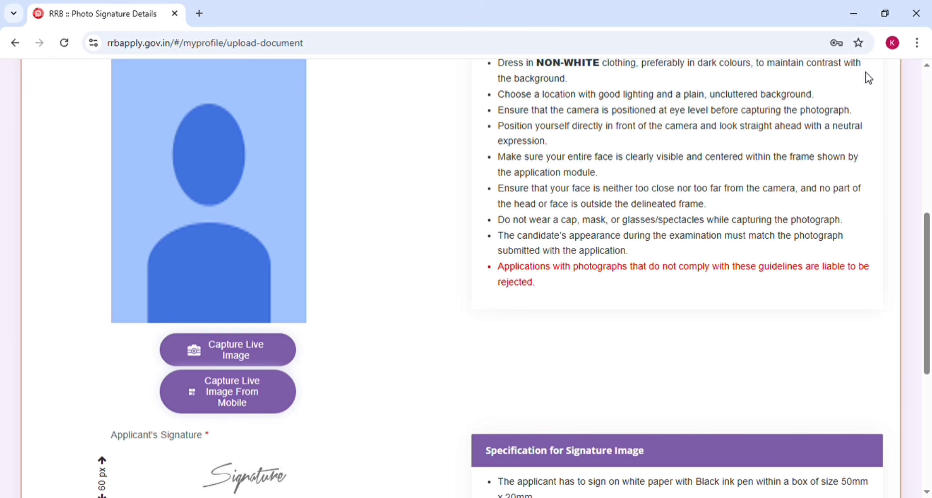
Start a live capture of the applicant's photograph, accept the capture conditions, and save the photo and signature section
left_click(238, 356)
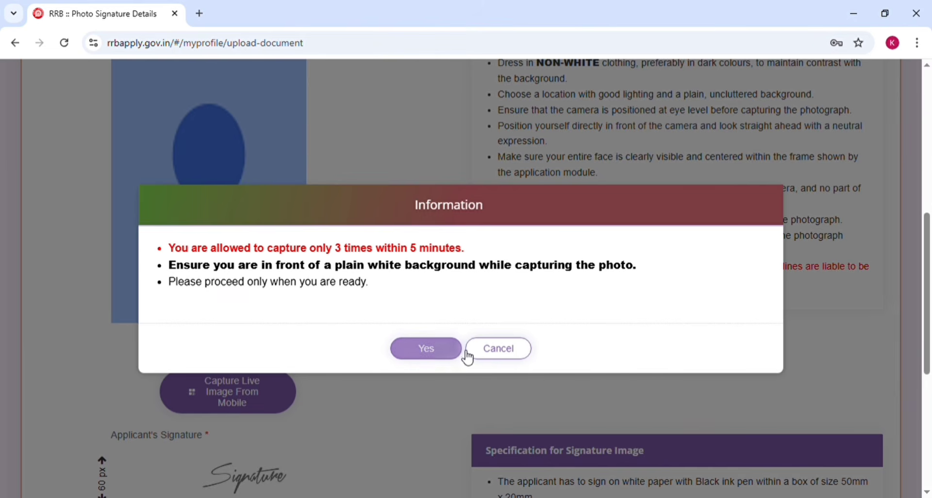
left_click(451, 354)
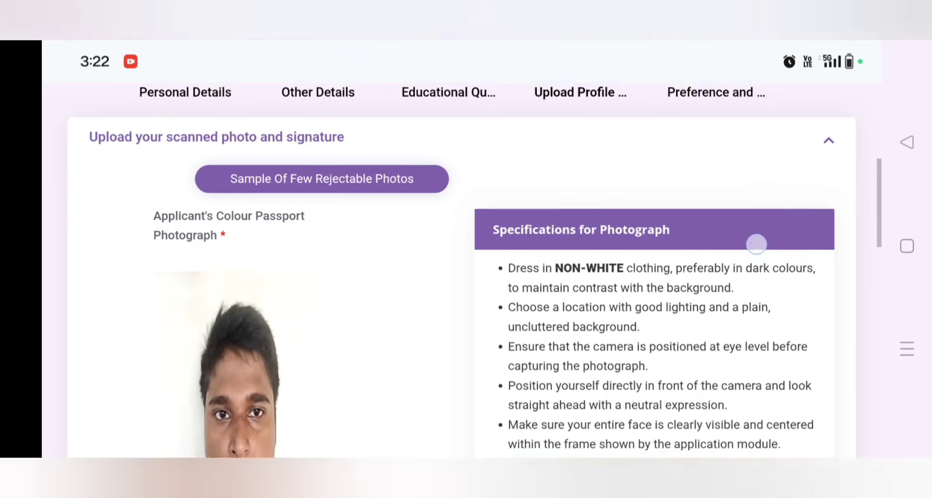
scroll(755, 244, "down", 10)
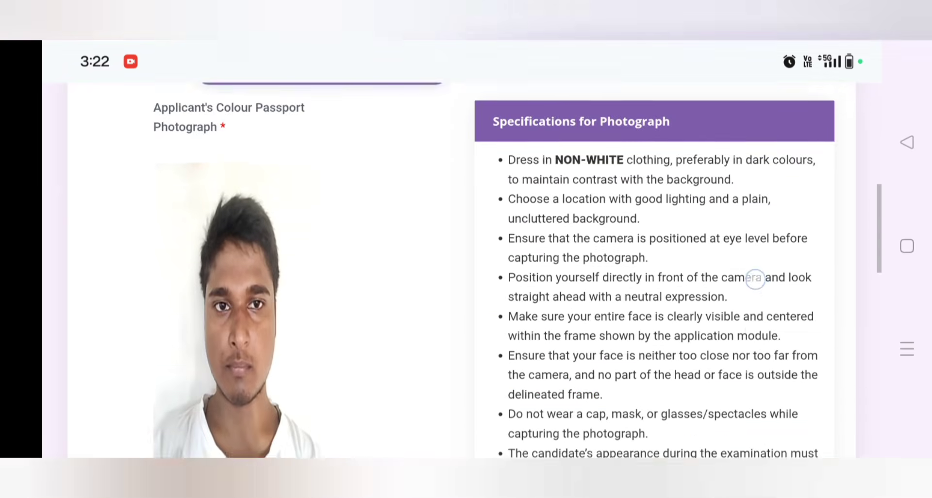
scroll(757, 236, "down", 5)
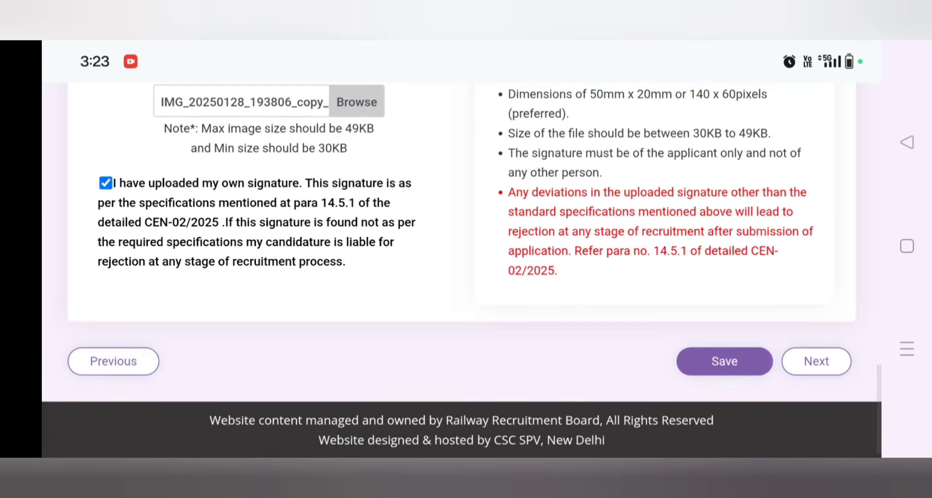
left_click(725, 365)
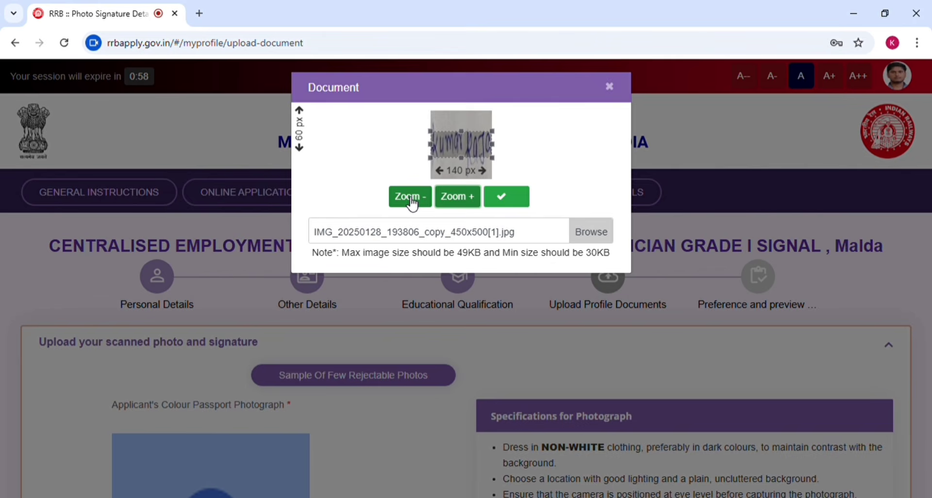
Zoom out the signature image in its crop frame, then save the profile photo and signature and continue to the preference page
left_click(413, 203)
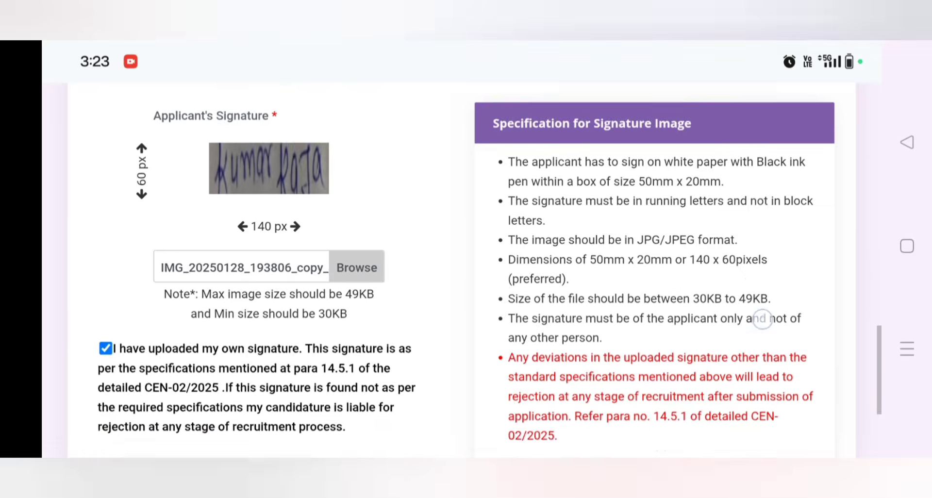
scroll(461, 242, "down", 3)
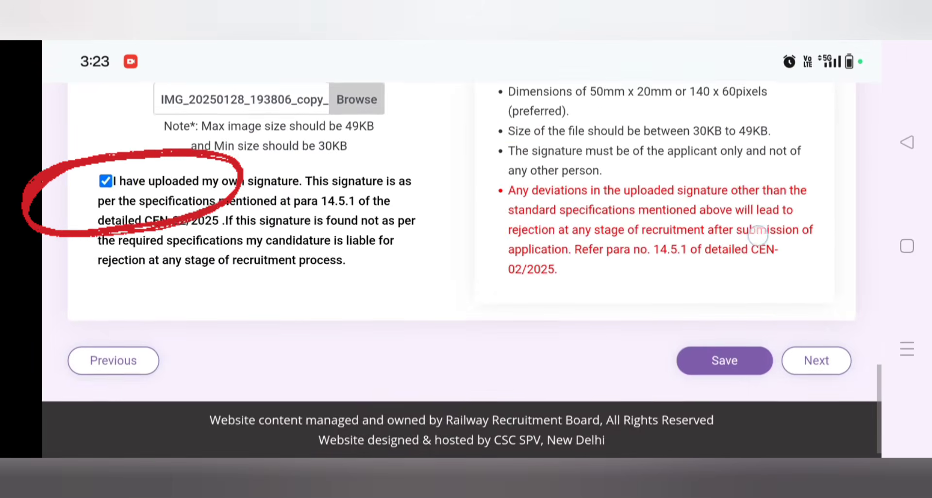
left_click(725, 362)
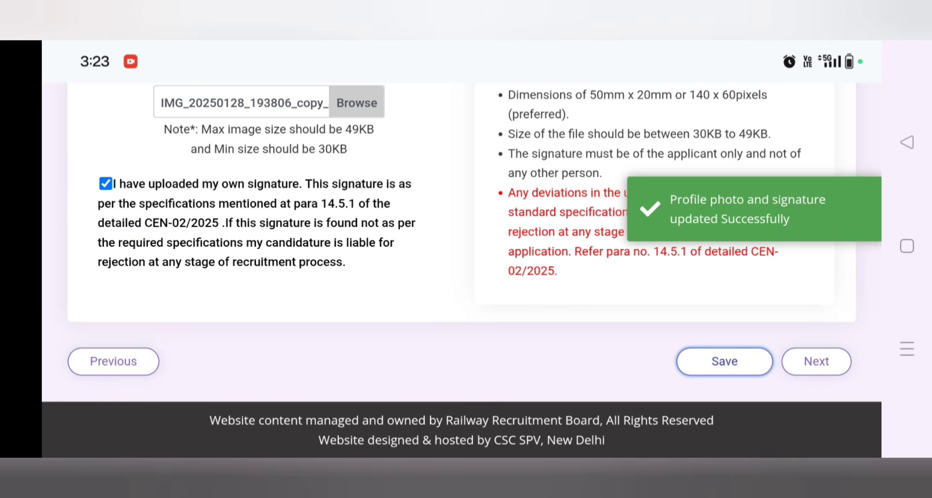
left_click(816, 361)
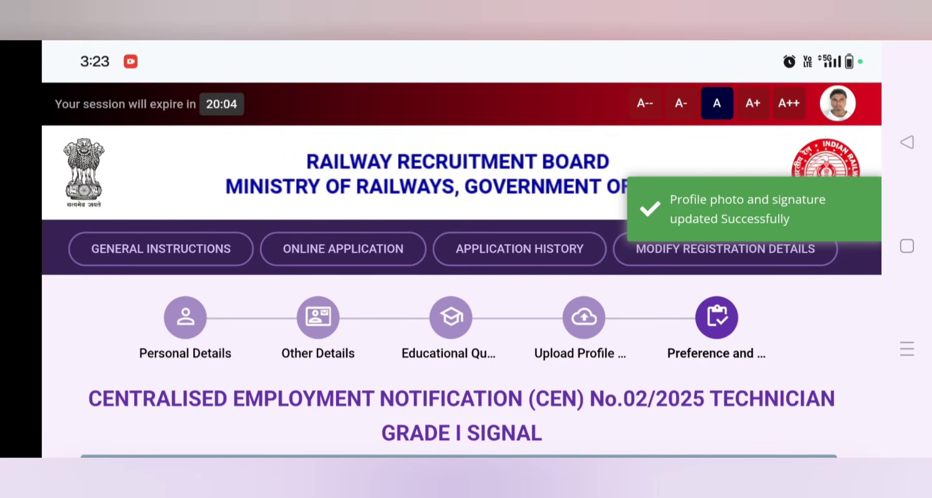
Add (Cat.1) ECR NURSING SUPERINTENDENT to the order of preference for RRB PATNA, trying out its removal and adding it again
scroll(783, 339, "down", 7)
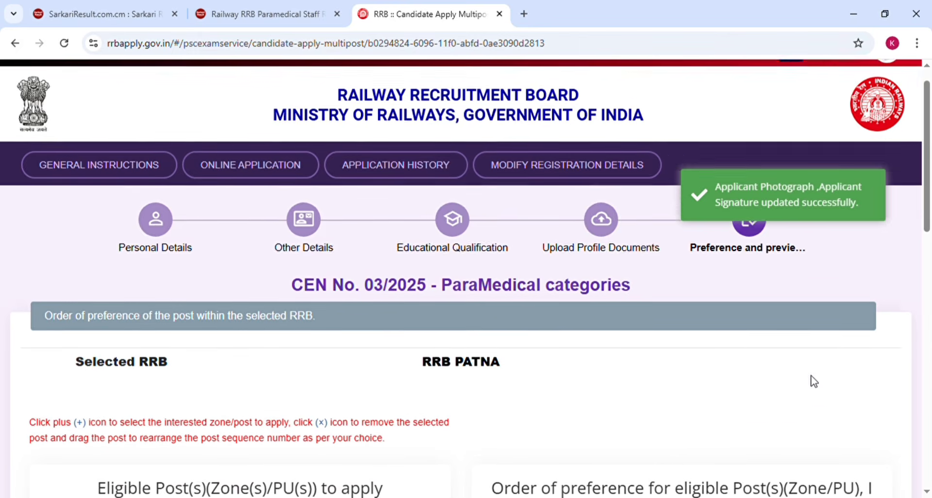
scroll(813, 381, "down", 5)
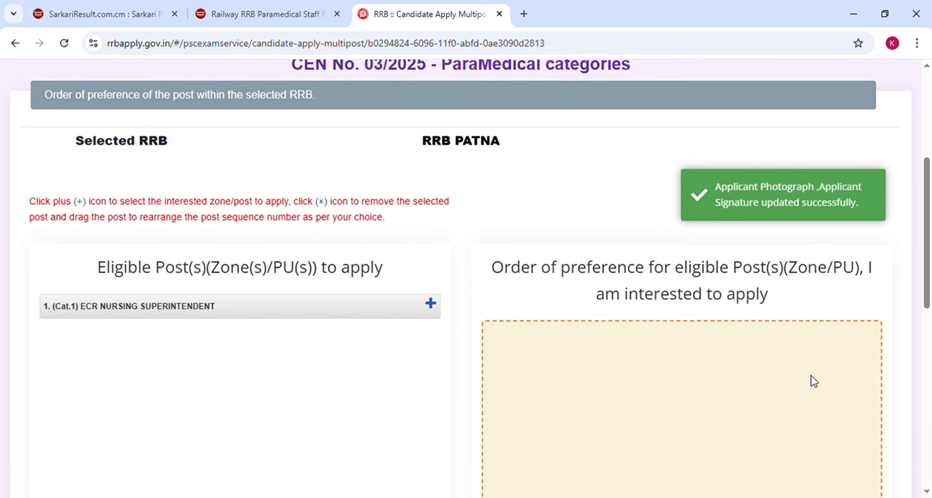
scroll(814, 381, "down", 2)
scroll(814, 381, "down", 2)
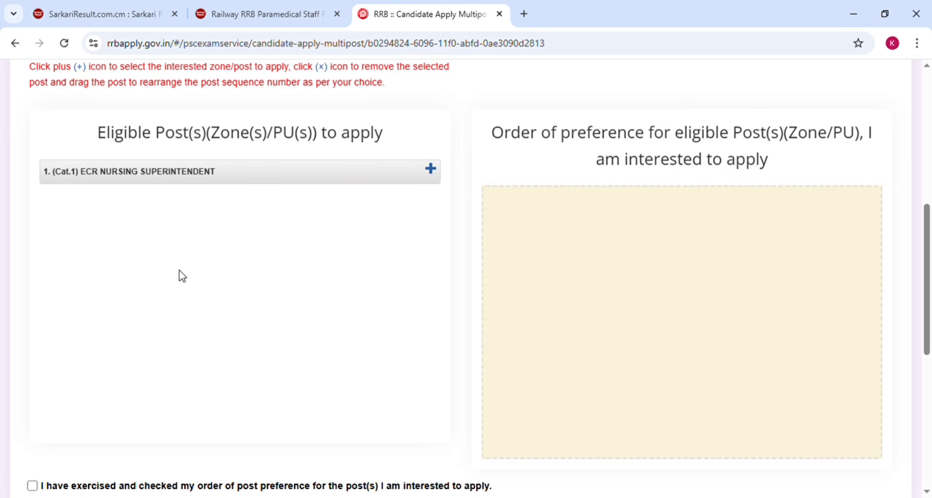
left_click(431, 169)
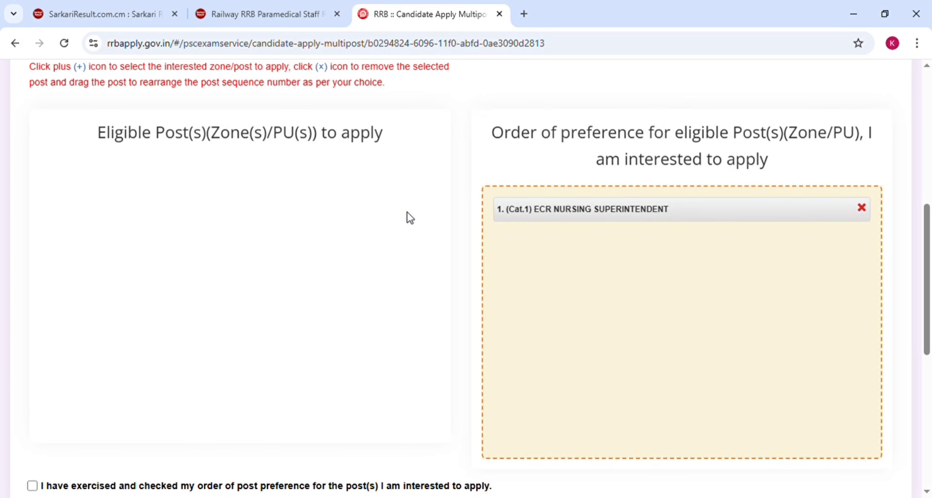
left_click(863, 209)
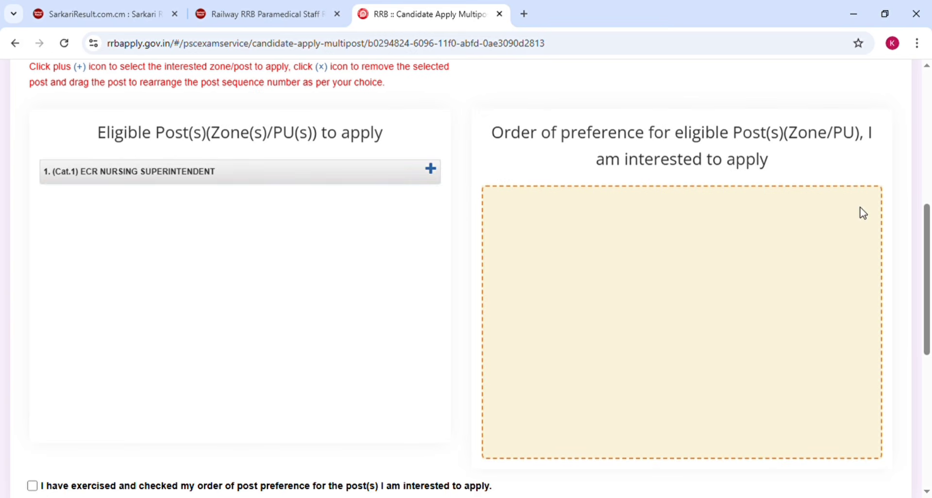
left_click(433, 171)
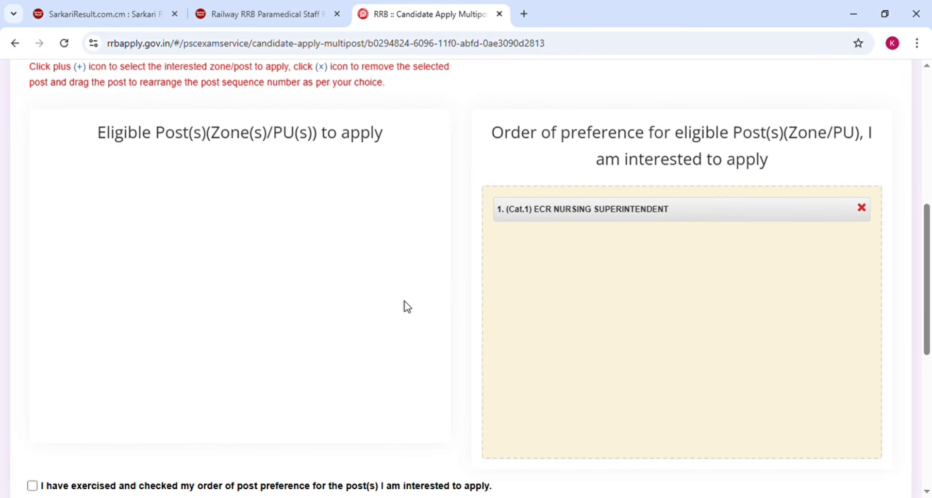
Accept the eligibility declaration, enter KHATIHAR as the place, and try to preview and save the application
scroll(406, 306, "down", 8)
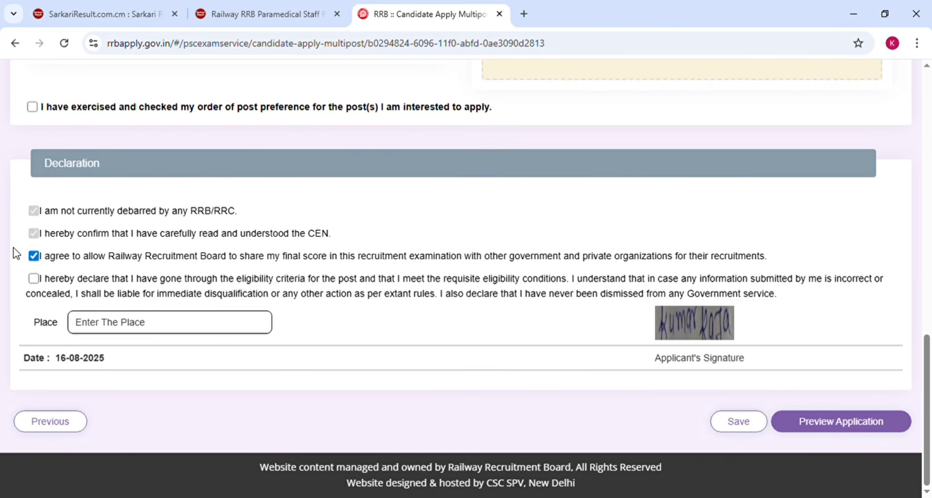
left_click(32, 279)
left_click(127, 326)
type("KHATIHAR")
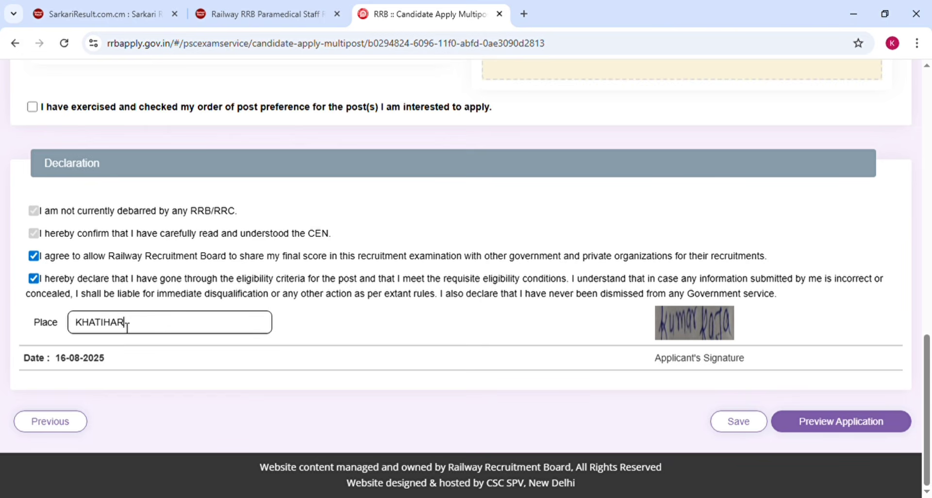
left_click(857, 429)
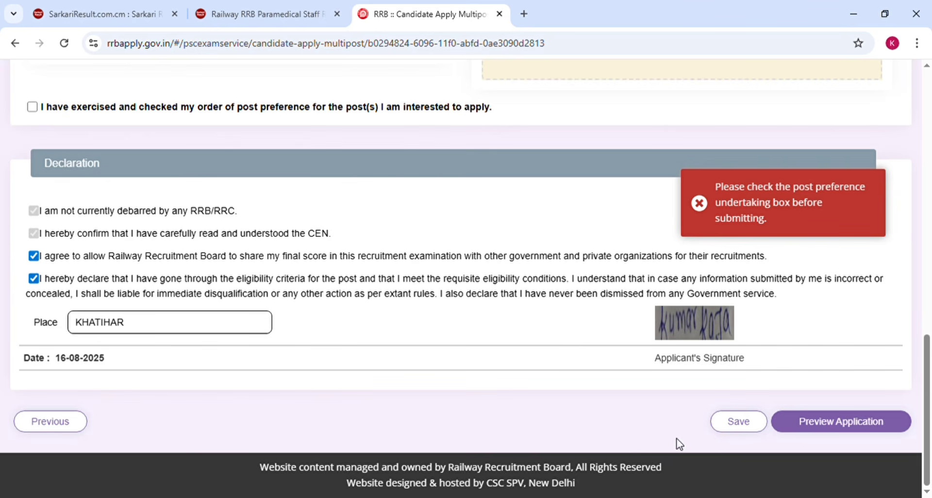
left_click(734, 429)
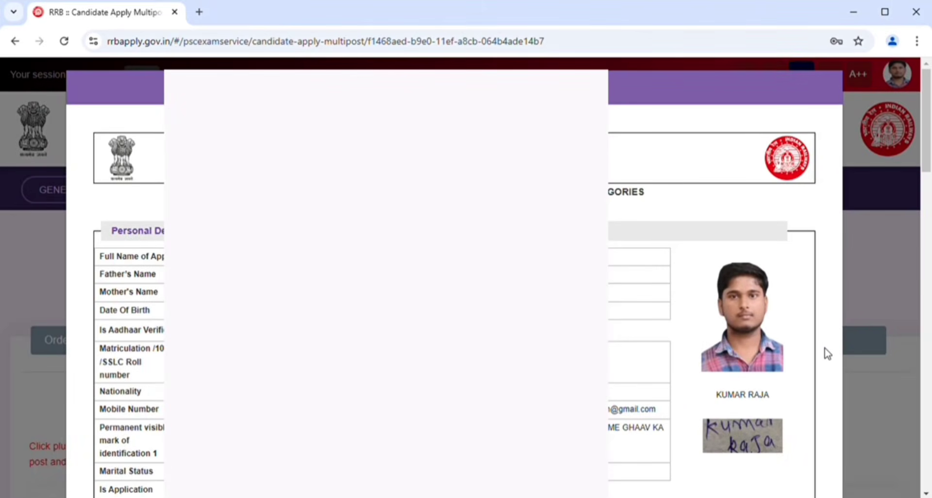
Review the application preview, declare the details re-checked and correct, and confirm the application's submission
scroll(827, 354, "down", 1)
scroll(828, 353, "down", 20)
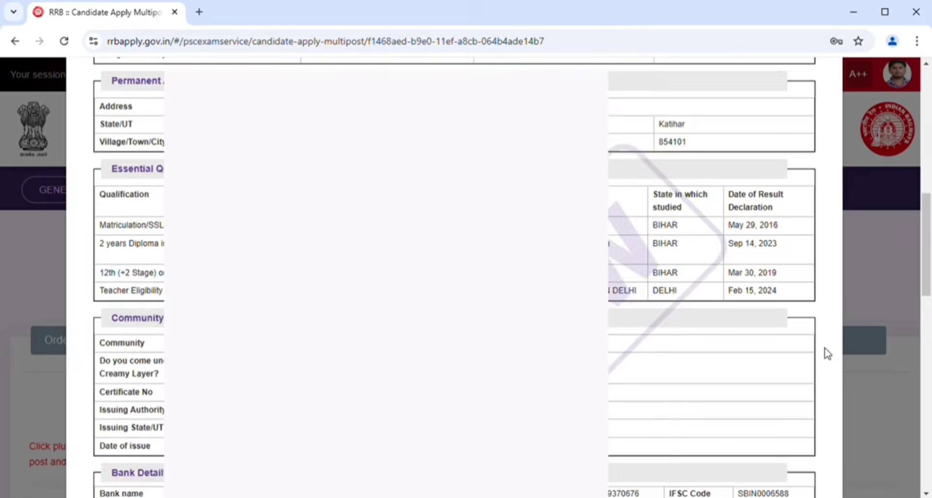
scroll(828, 353, "down", 10)
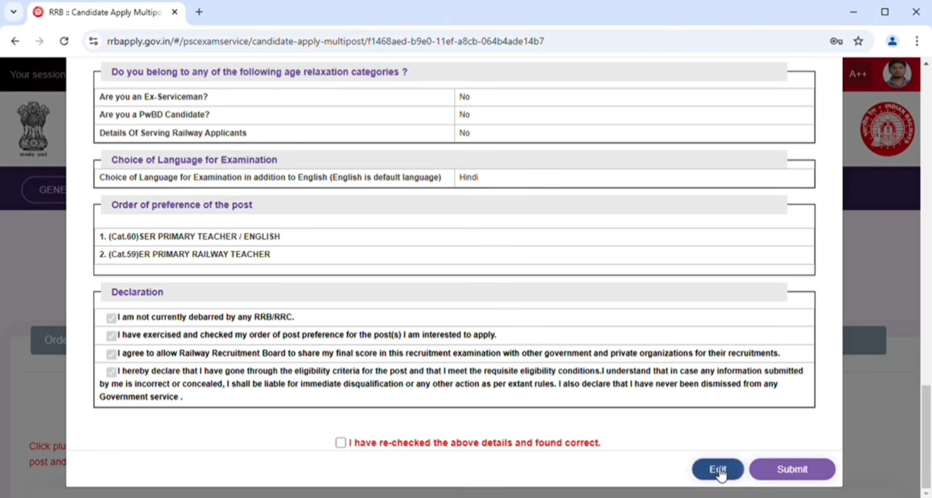
left_click(340, 443)
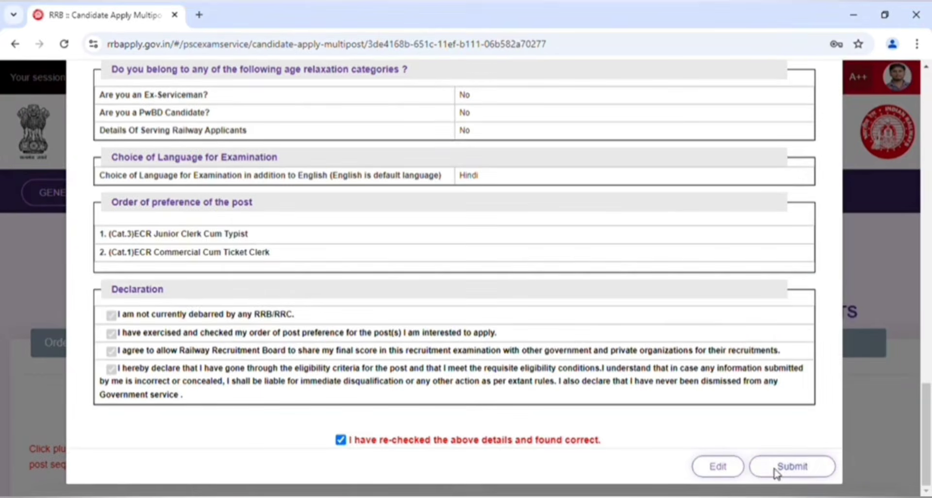
left_click(773, 468)
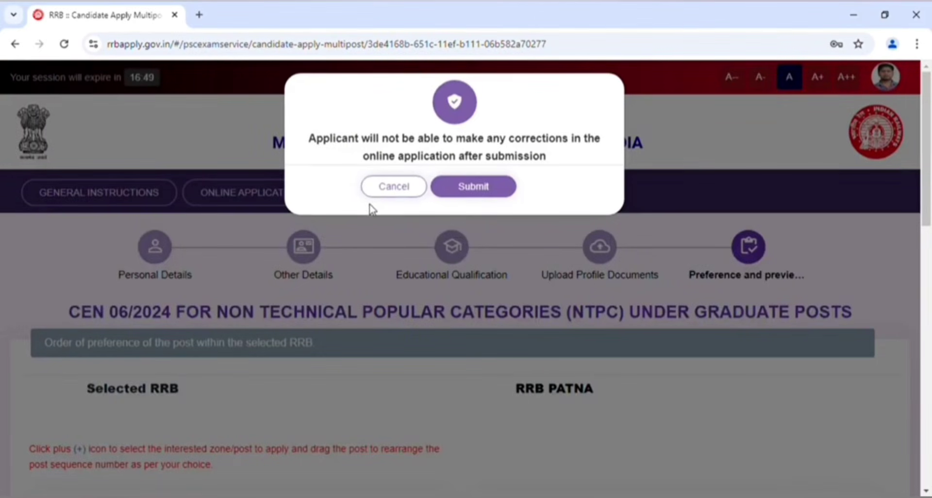
left_click(470, 186)
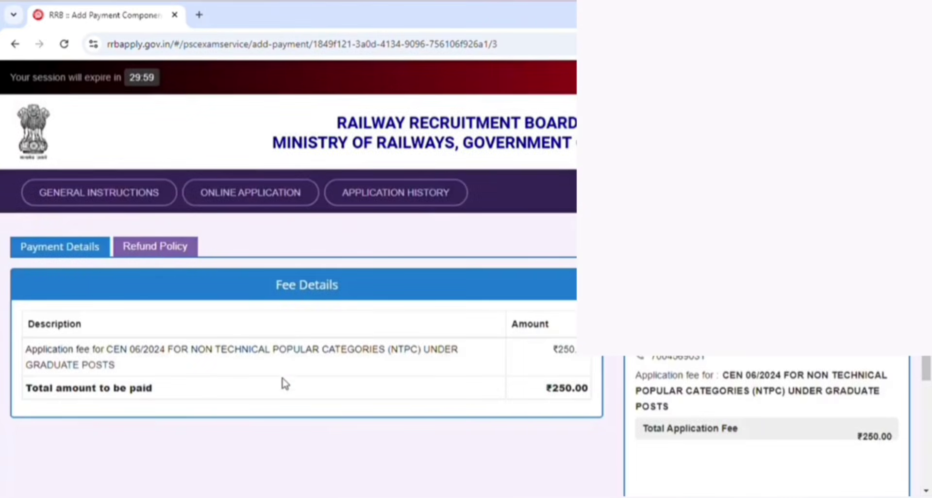
Choose PayU for the application fee and select the QR code option on the SBI ePay Lite payment page
scroll(270, 467, "down", 3)
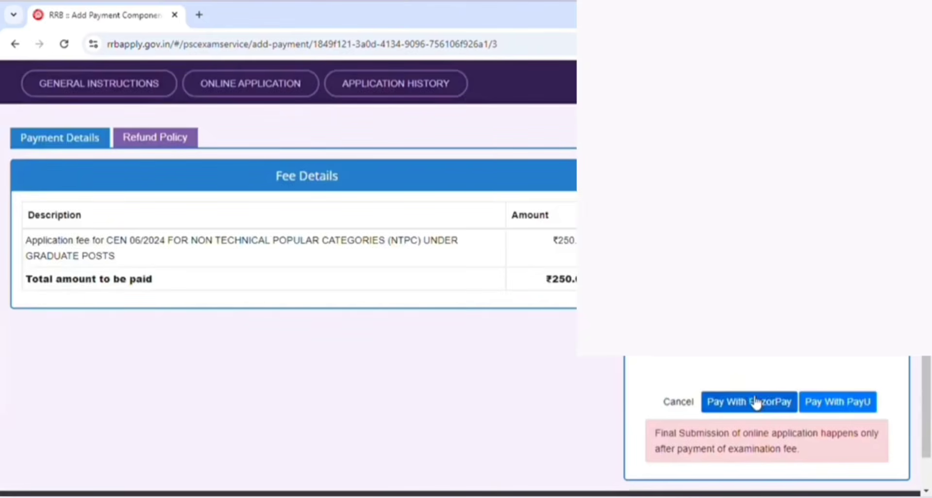
left_click(831, 405)
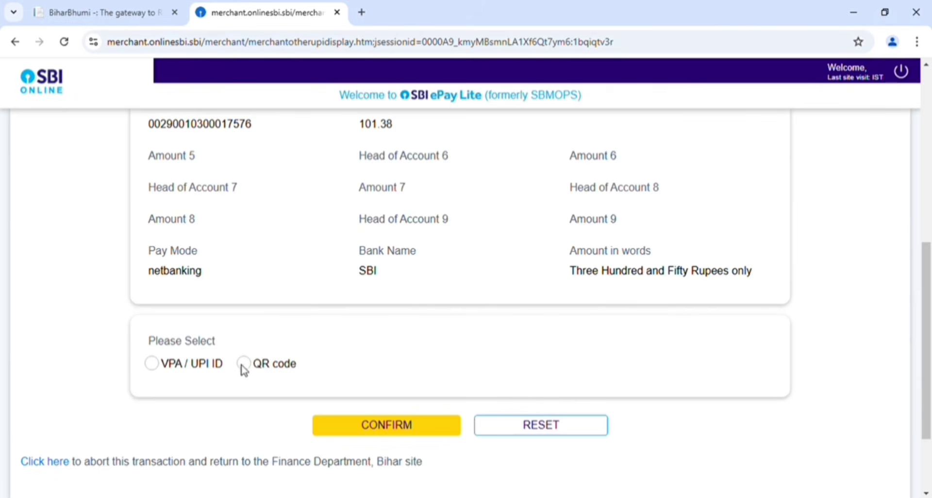
left_click(154, 367)
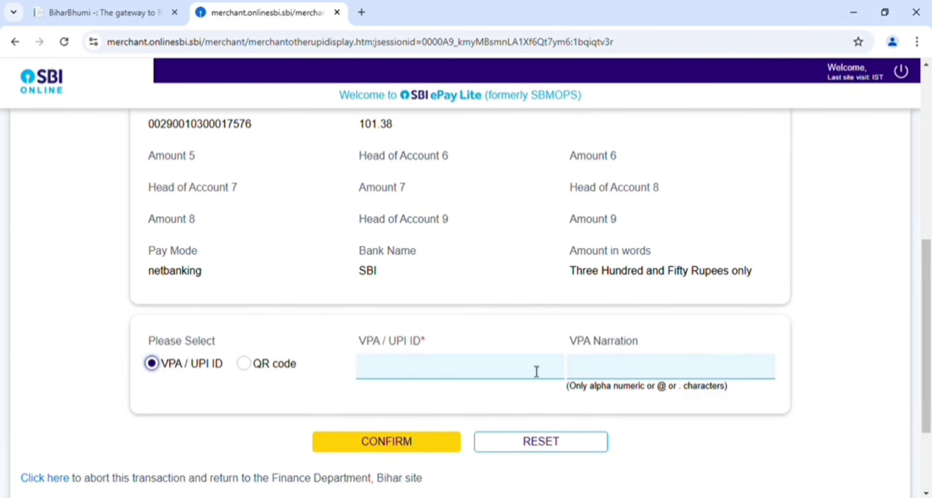
left_click(245, 367)
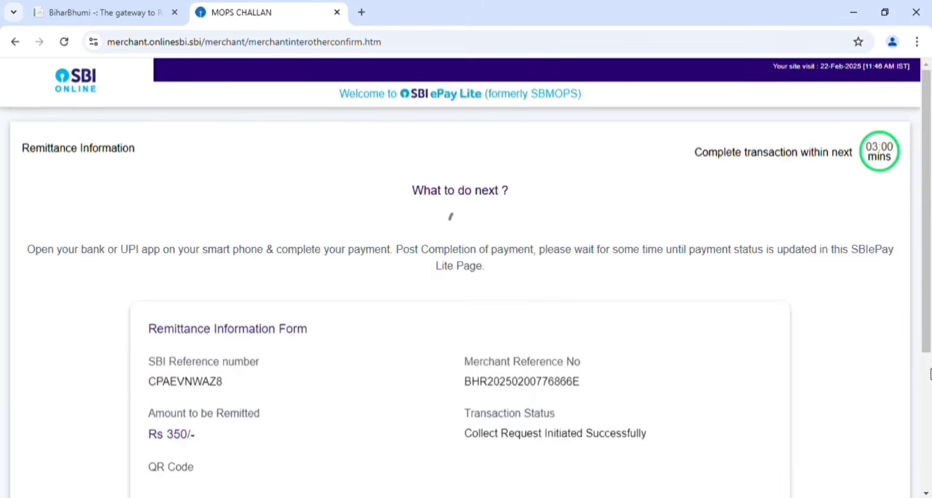
scroll(800, 354, "down", 5)
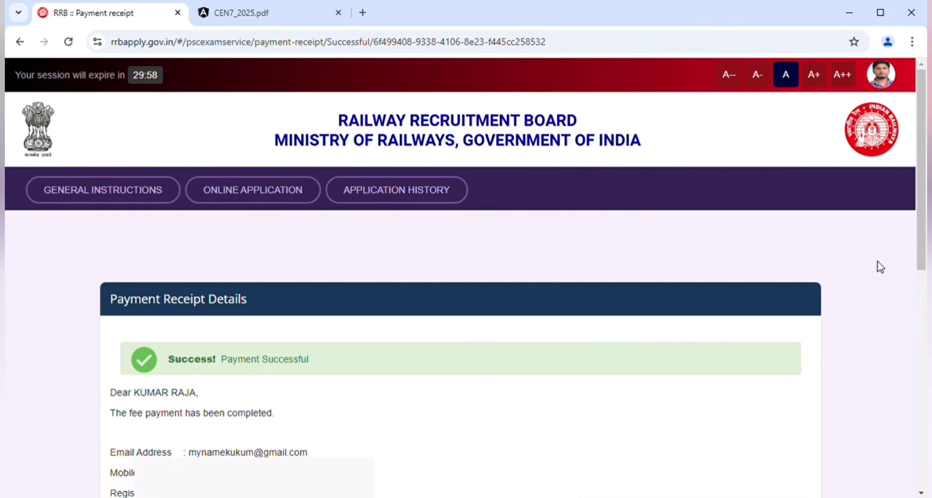
Examine the payment receipt details and return to the list of applications
scroll(880, 267, "down", 3)
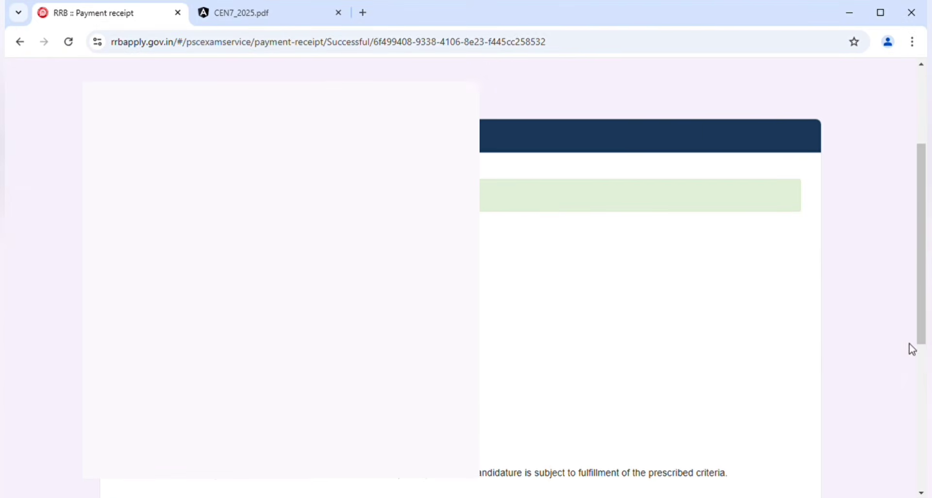
left_click(926, 377)
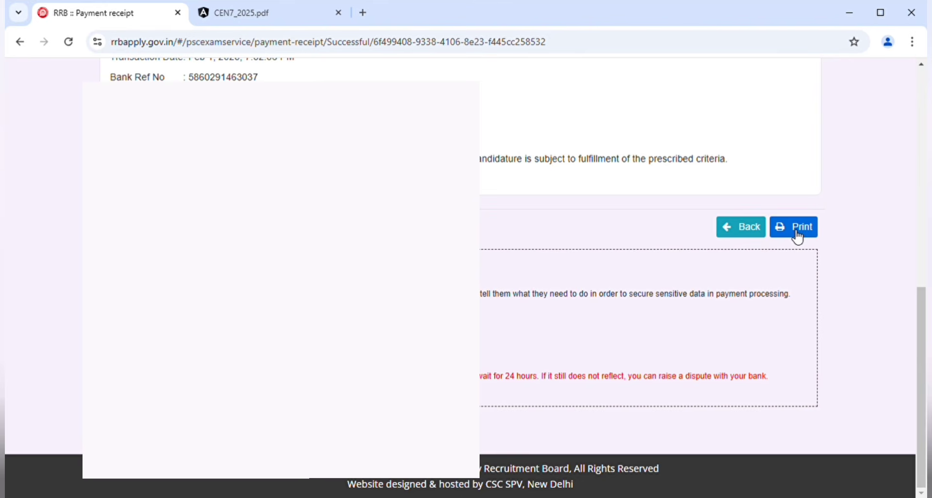
left_click(749, 234)
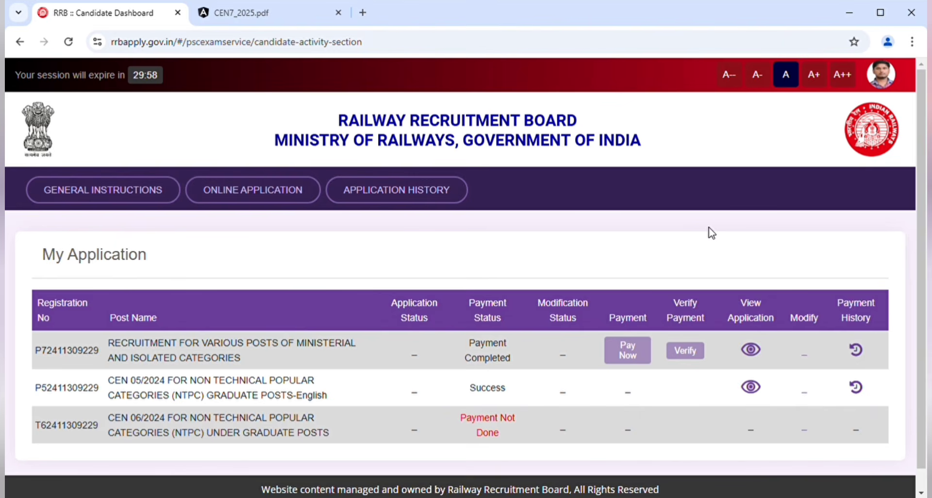
View the payment history of the Ministerial and Isolated Categories application and go back to the application history
scroll(711, 233, "down", 1)
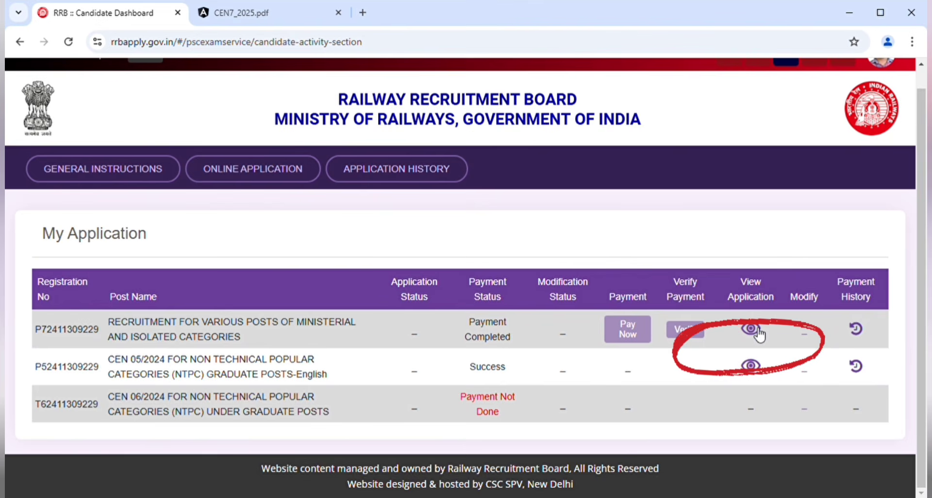
left_click(858, 330)
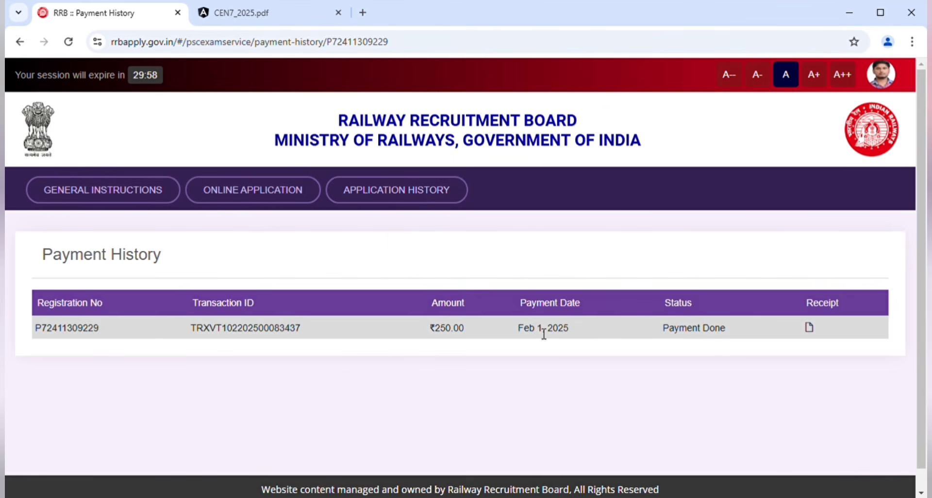
left_click(428, 190)
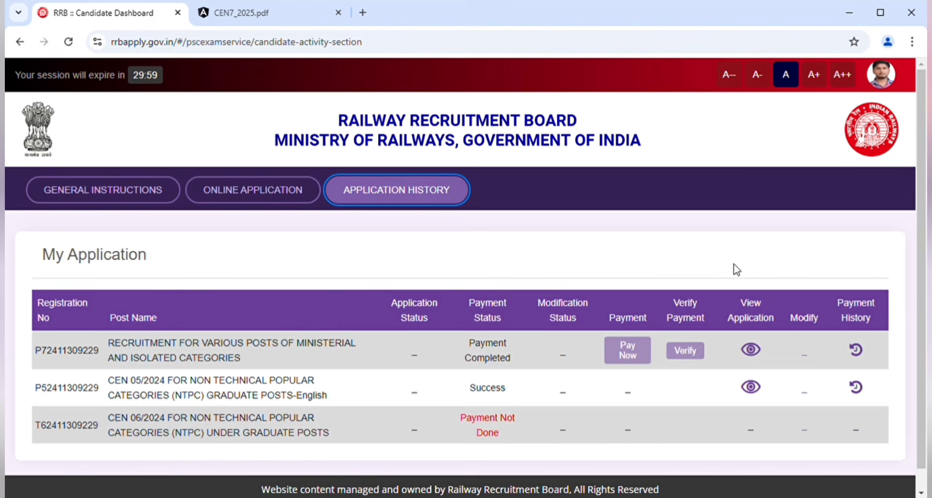